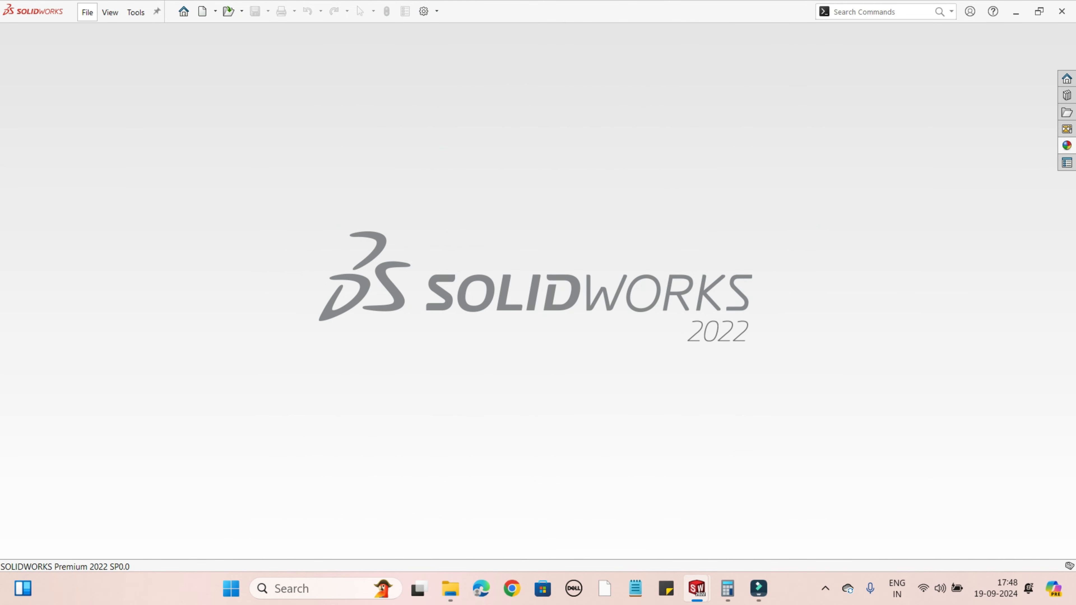
Step: Create a new part document and apply the Plain White scene to it
left_click(87, 12)
left_click(109, 32)
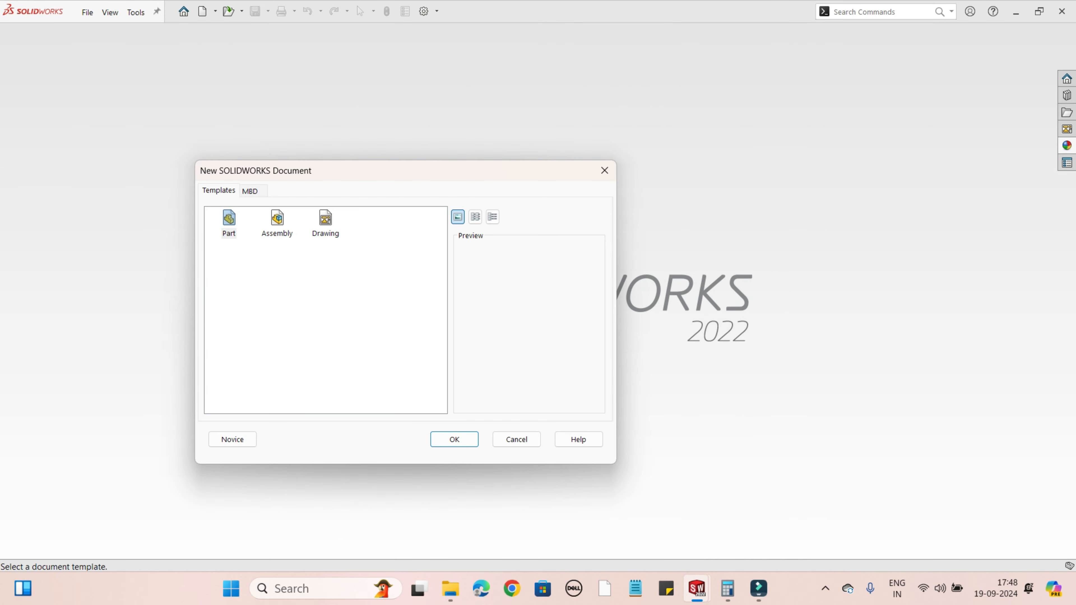
left_click(228, 218)
left_click(454, 439)
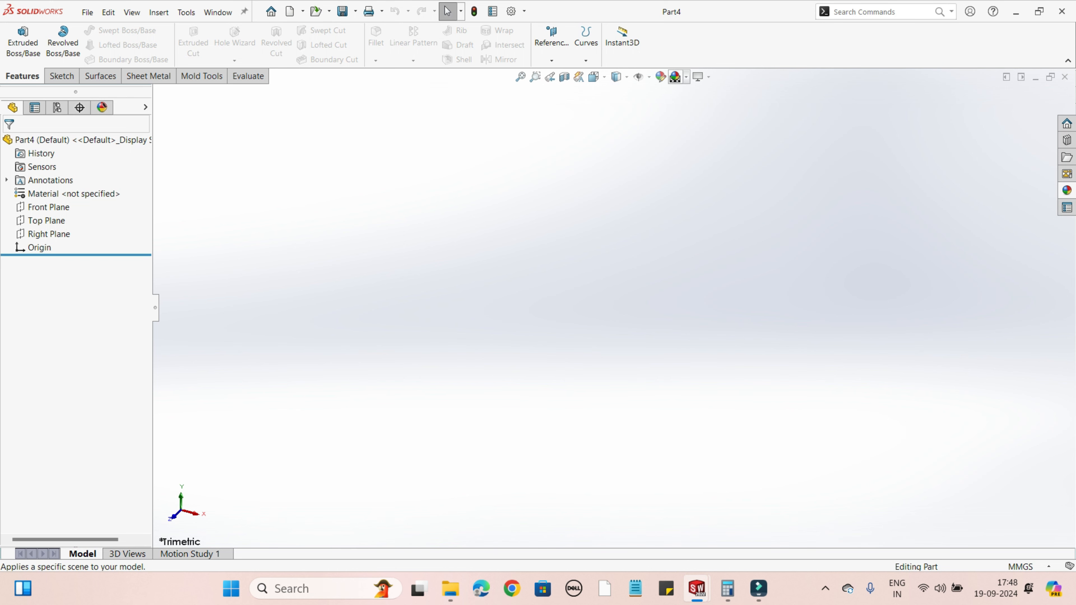
left_click(686, 77)
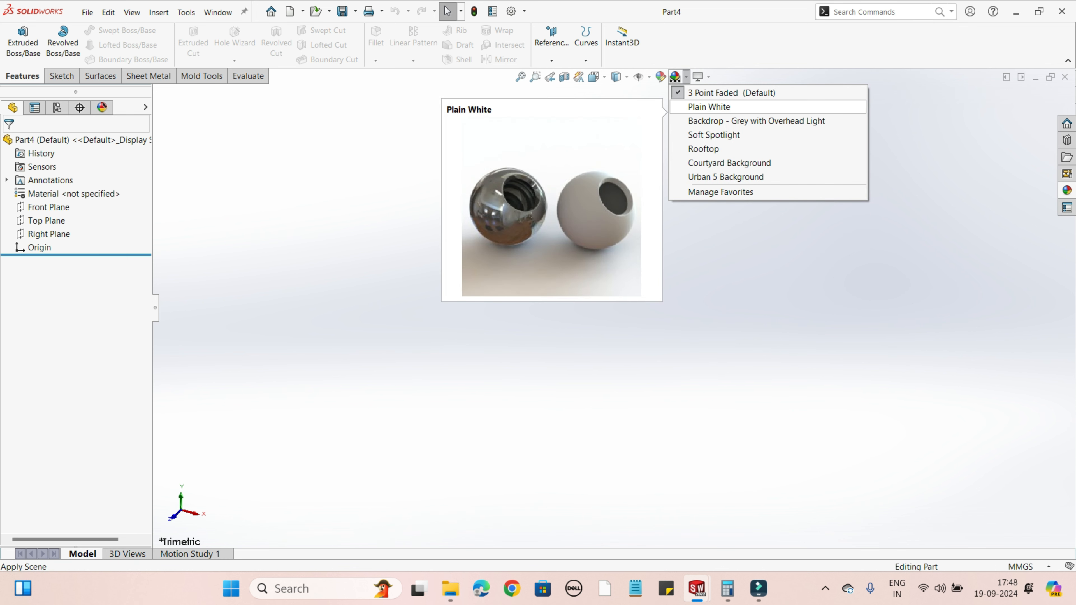
left_click(709, 106)
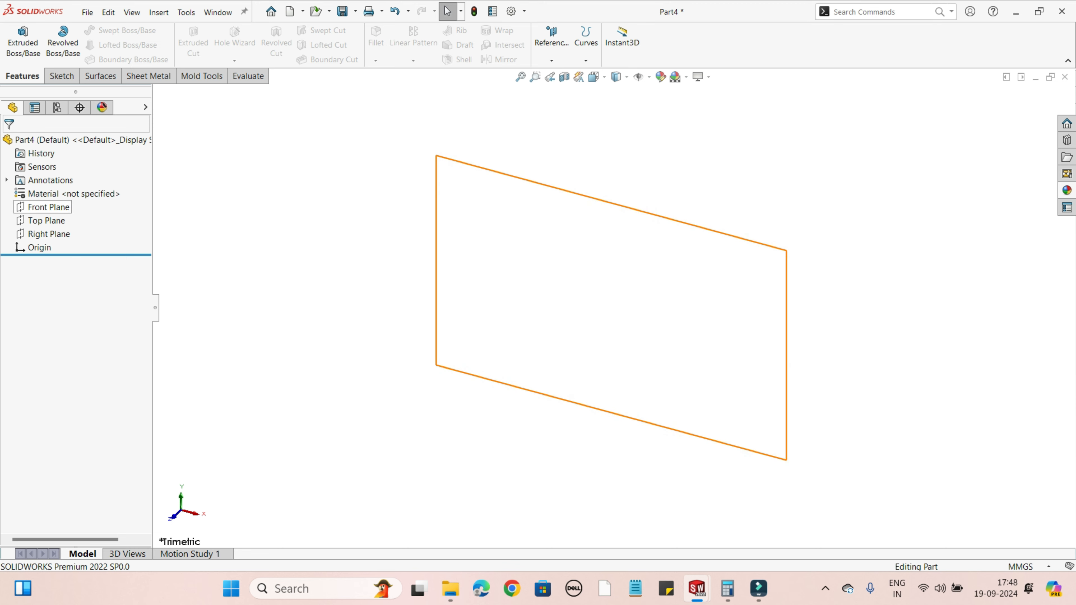
Step: Start a sketch on the Front Plane and draw a vertical line about 177 mm long upward from the origin
right_click(47, 207)
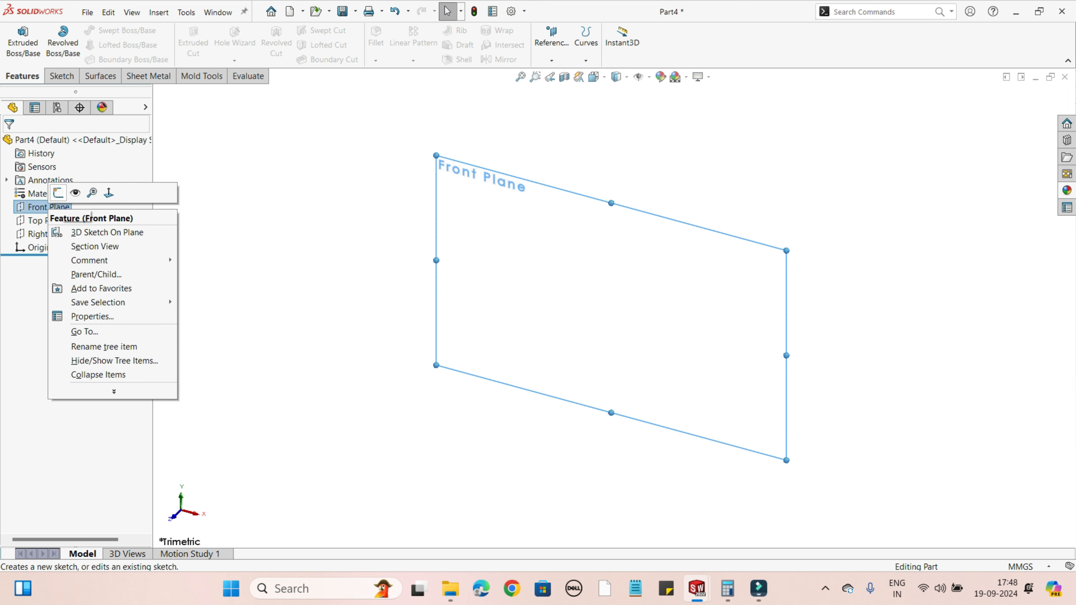
left_click(58, 193)
scroll(784, 148, "up", 4)
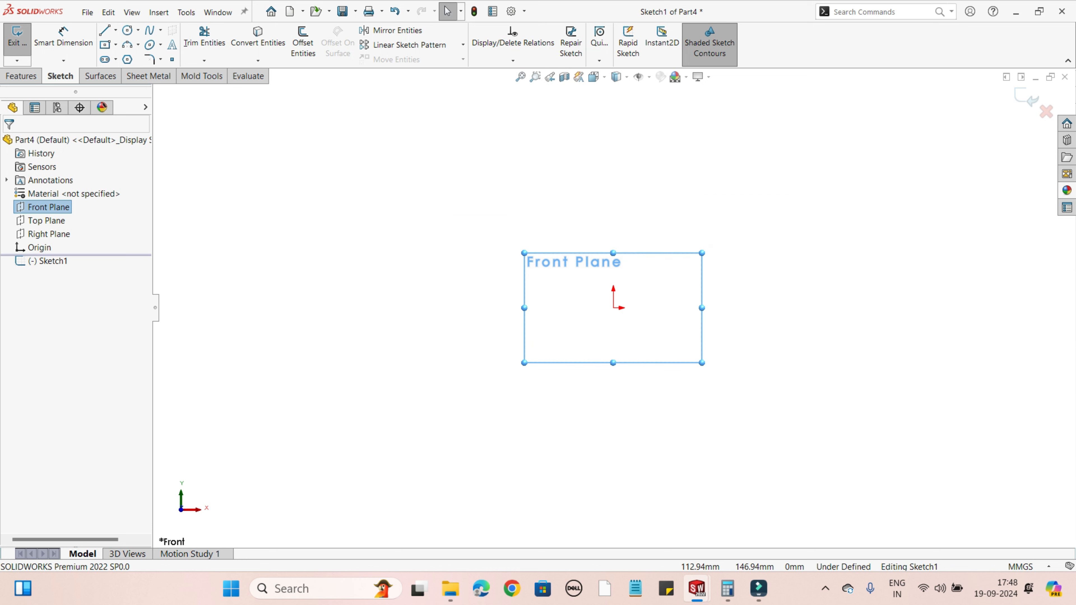
scroll(741, 138, "down", 3)
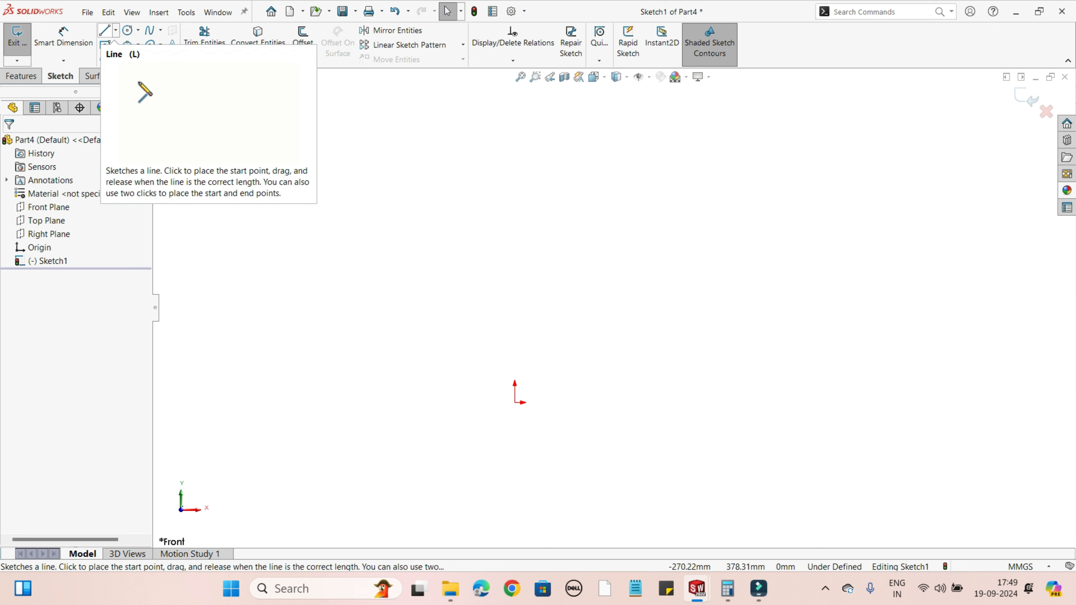
left_click(105, 31)
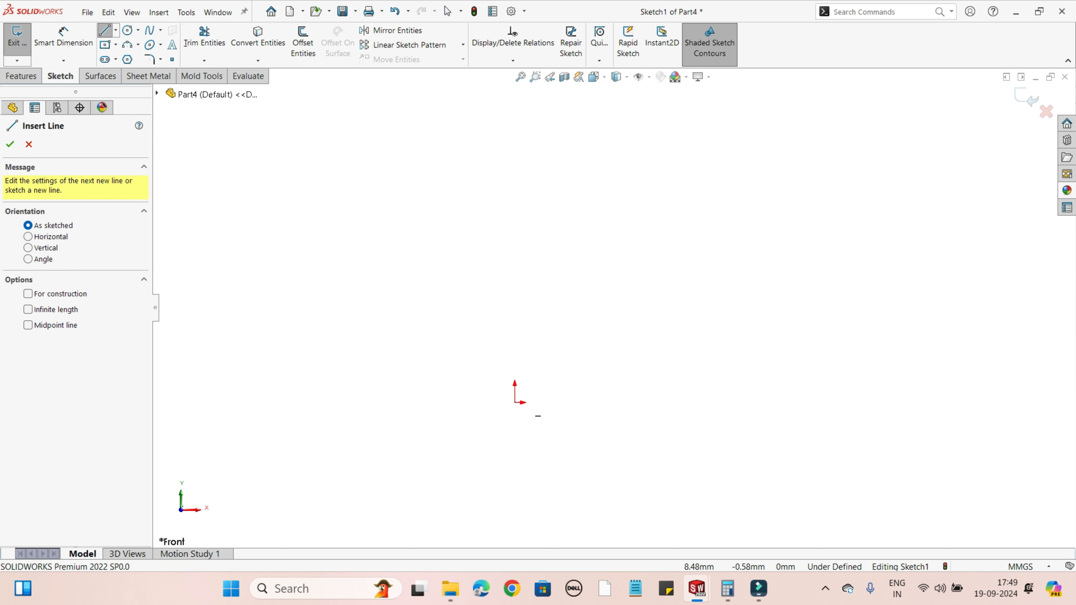
left_click(514, 402)
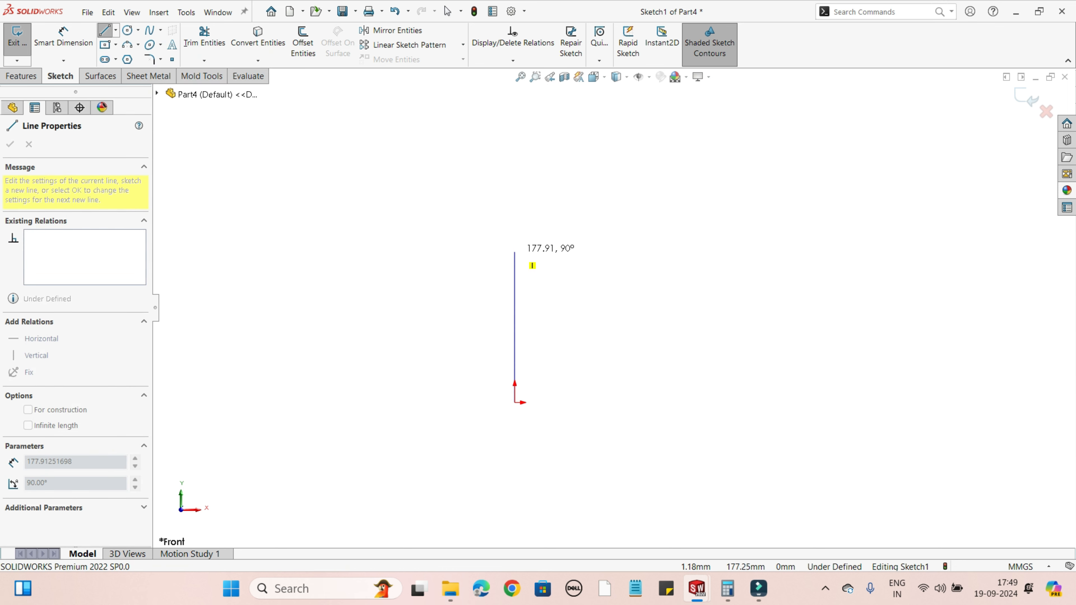
left_click(514, 253)
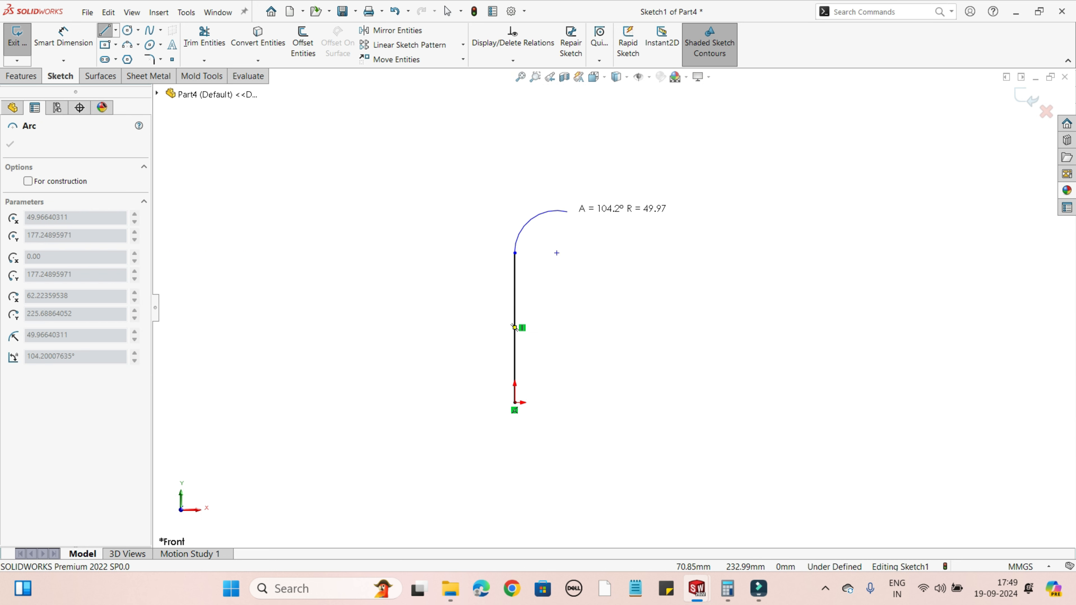
Step: Continue the line with a 90° tangent arc of about 349 mm radius and a horizontal line about 212 mm long, ending the chain
scroll(634, 196, "up", 1)
scroll(634, 195, "up", 2)
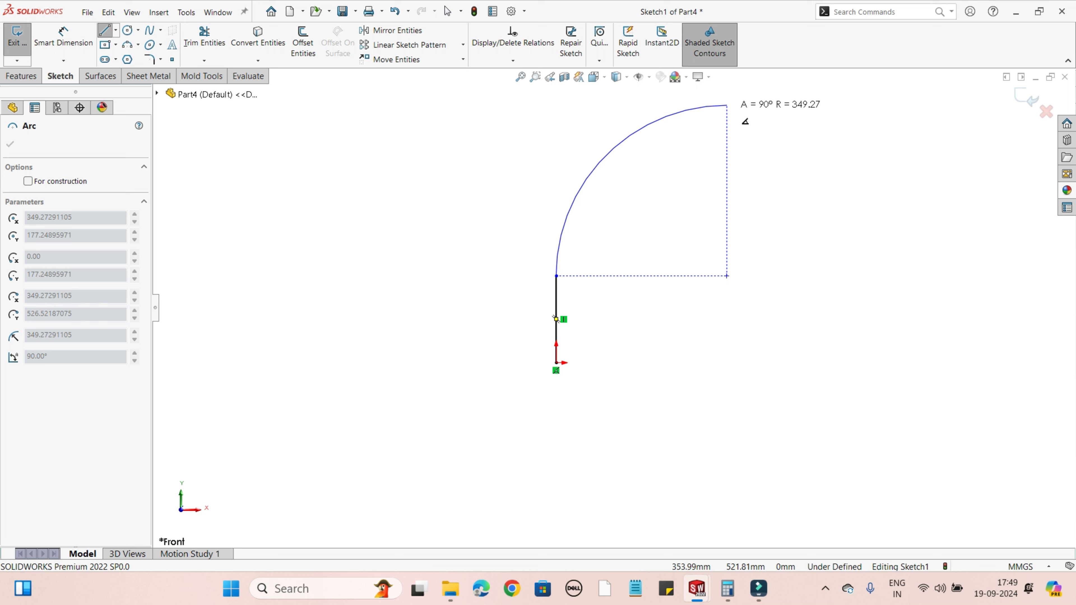
left_click(726, 105)
left_click(727, 105)
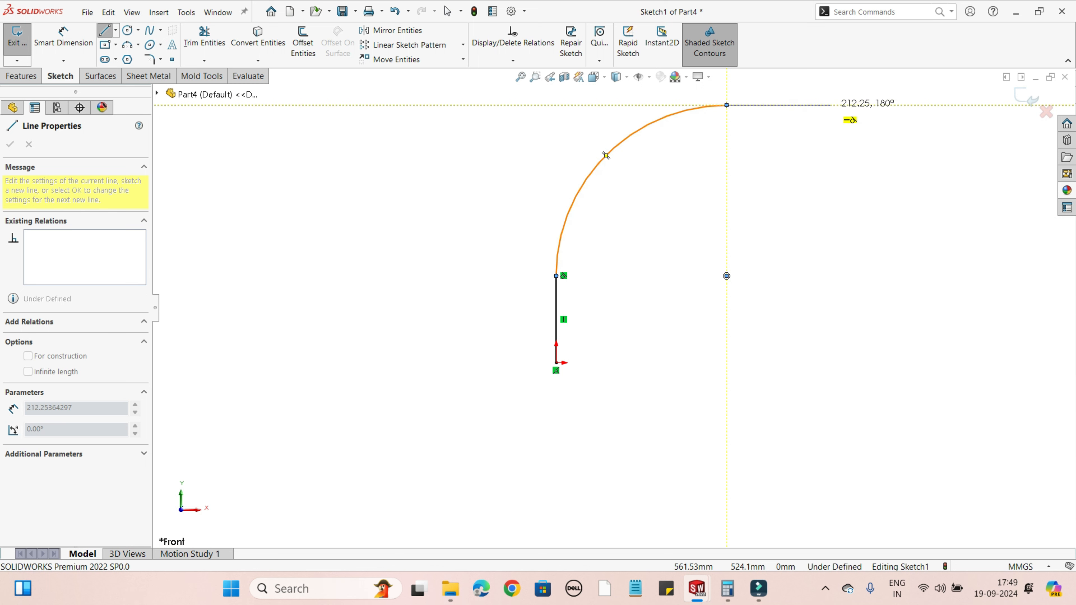
left_click(831, 105)
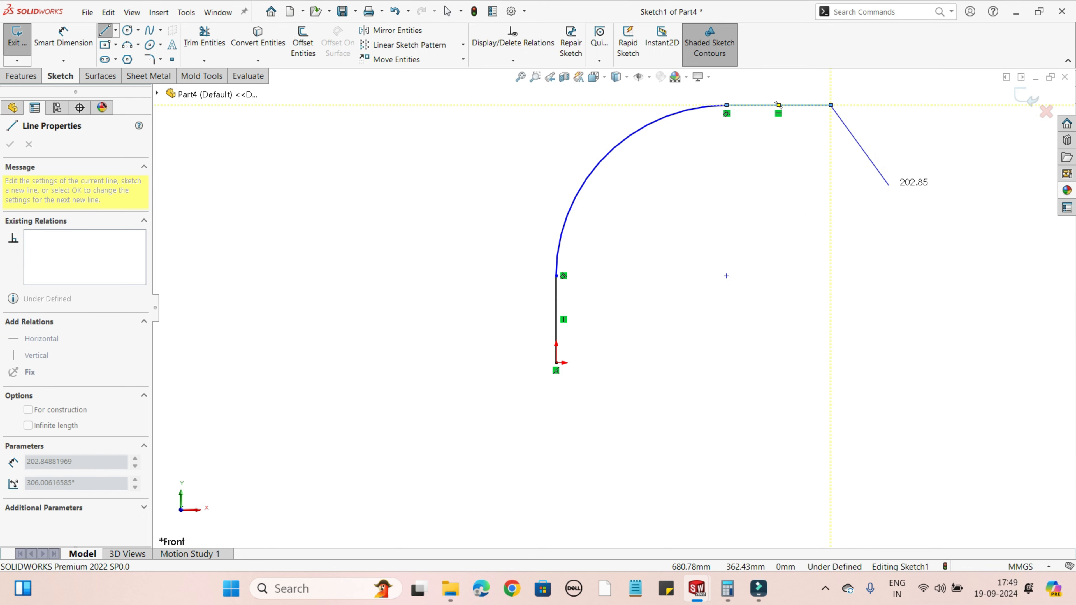
right_click(870, 178)
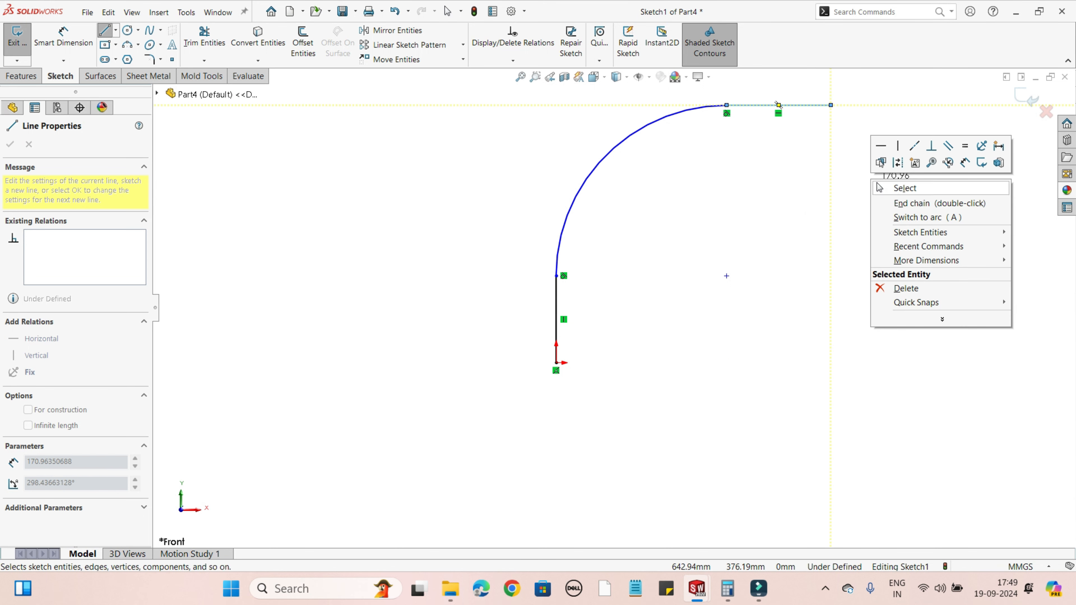
left_click(878, 187)
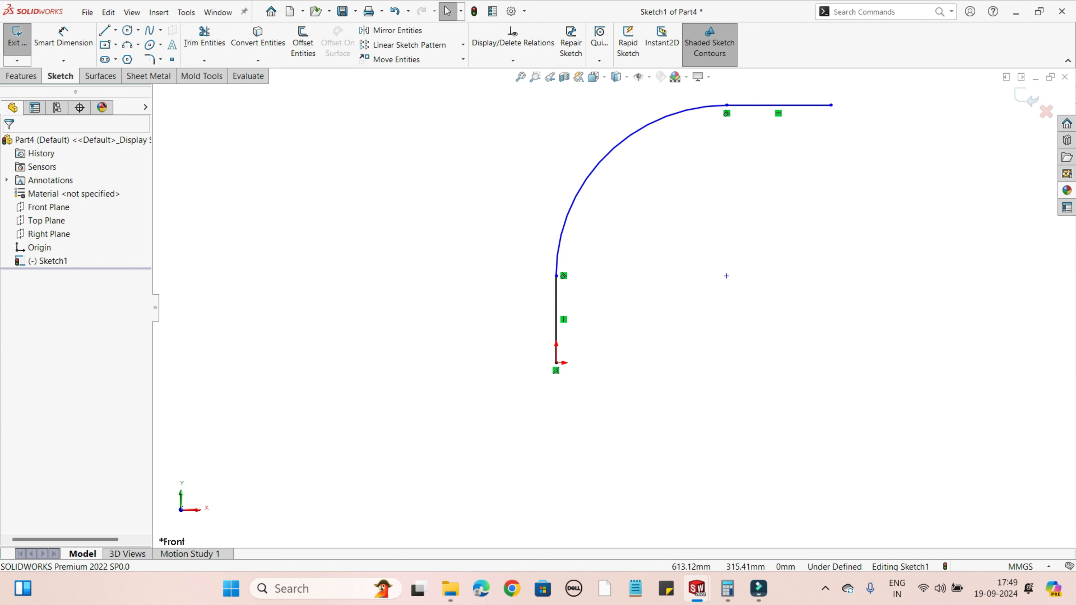
Step: Dimension the vertical line between its two endpoints and set its length to 150 mm
scroll(407, 412, "up", 3)
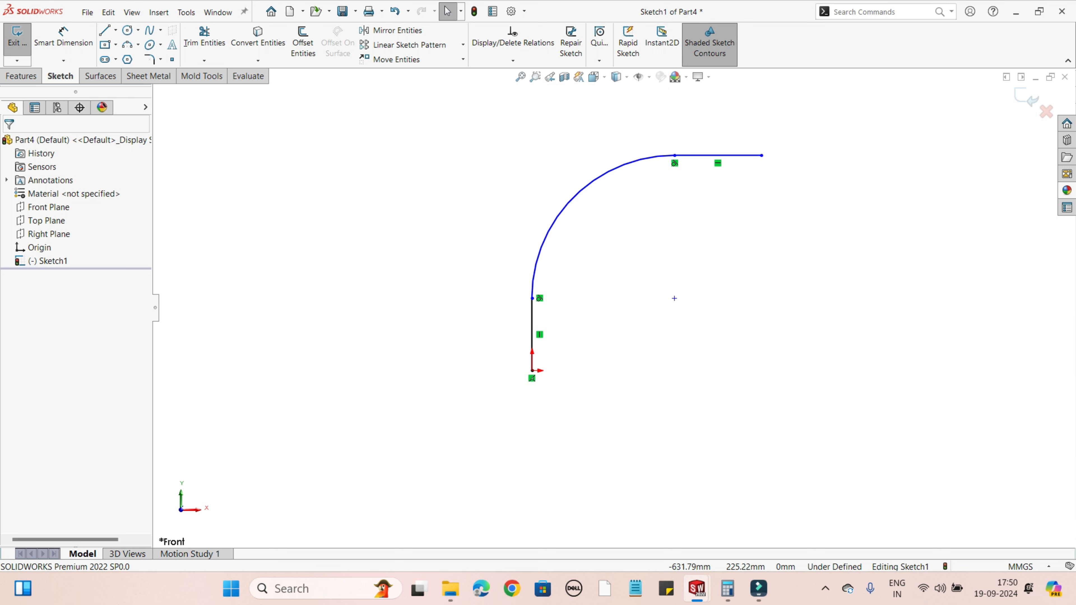
left_click(63, 37)
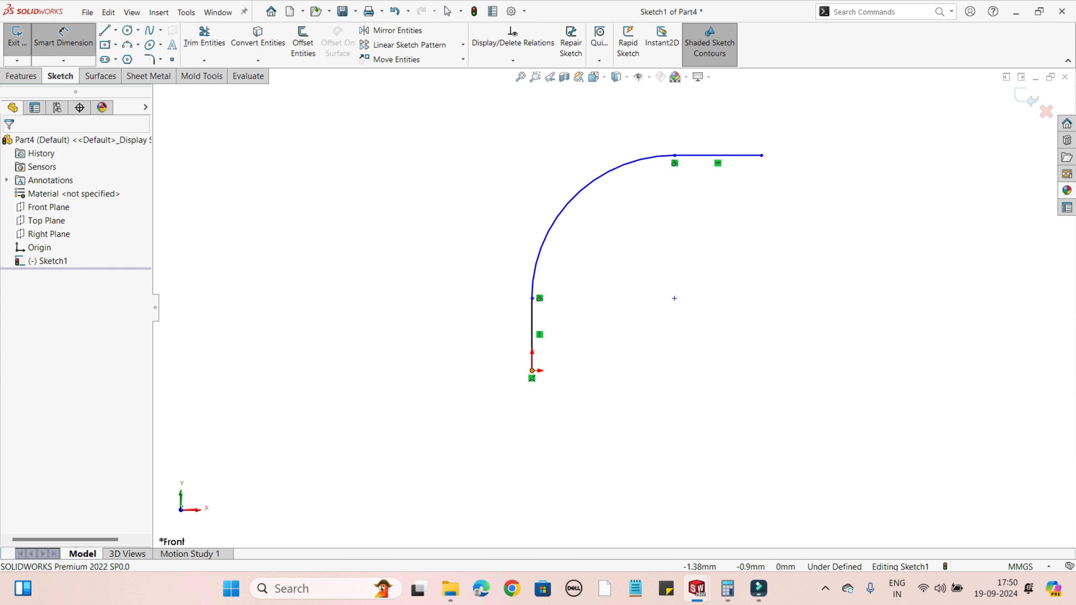
left_click(531, 370)
left_click(532, 298)
left_click(559, 335)
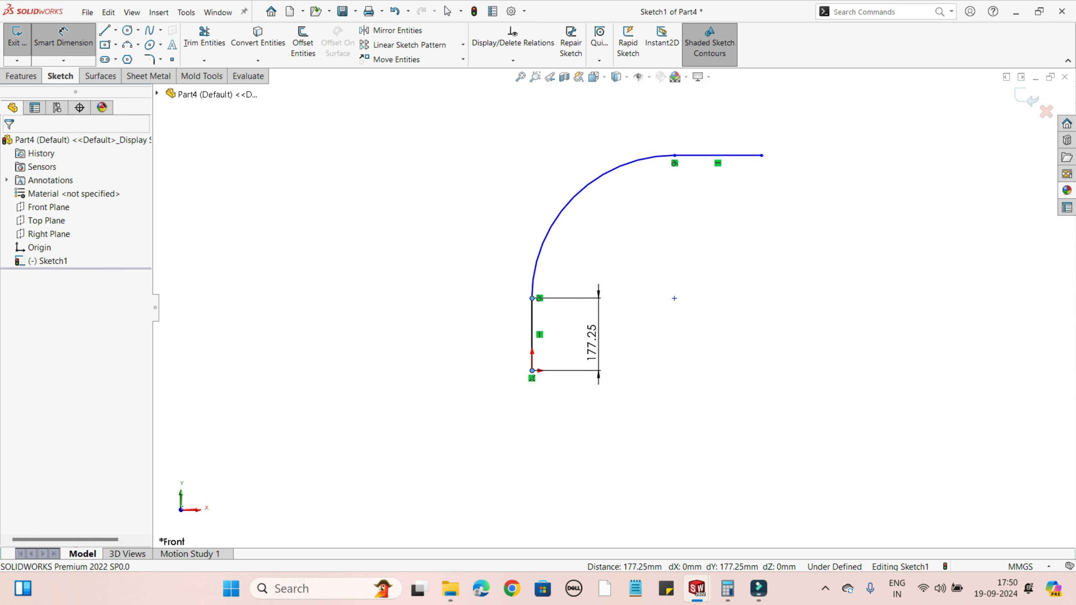
type("150")
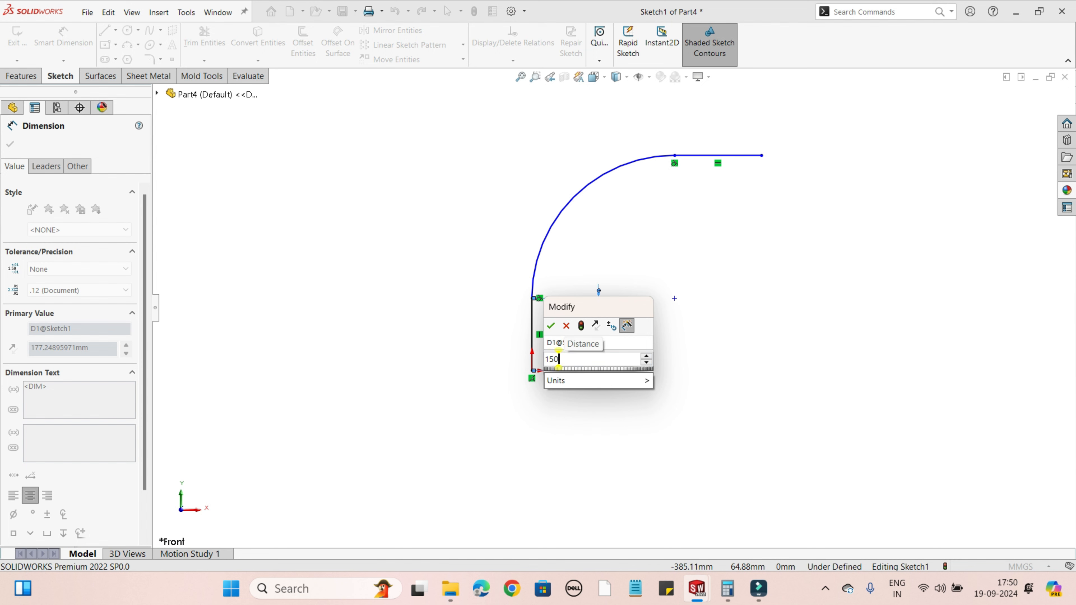
key("Return")
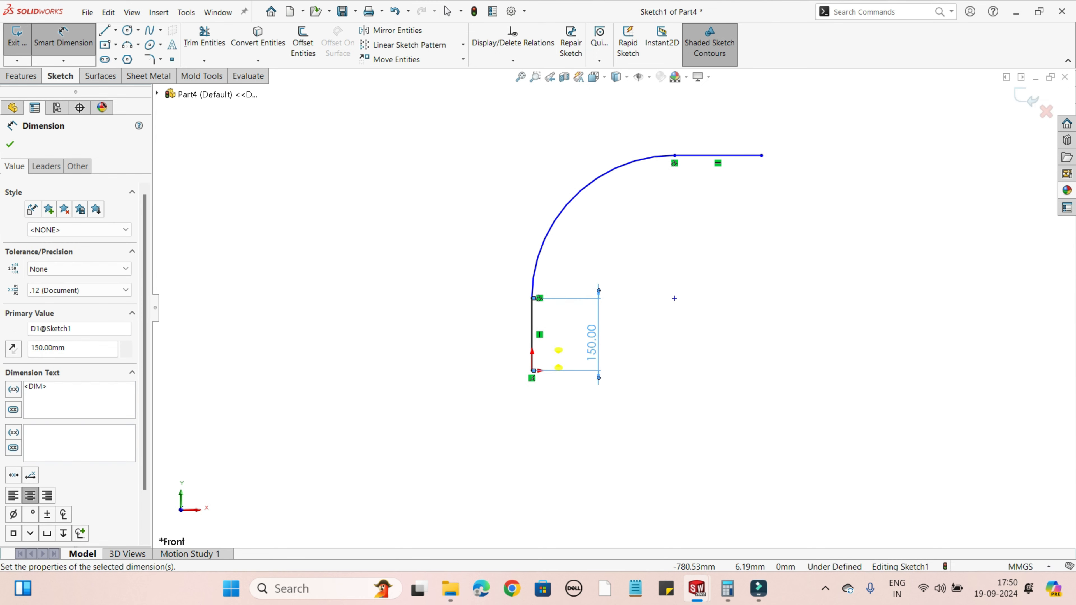
key("Escape")
Step: Examine the existing sketch relations of the vertical line and between that line and the arc
key("f")
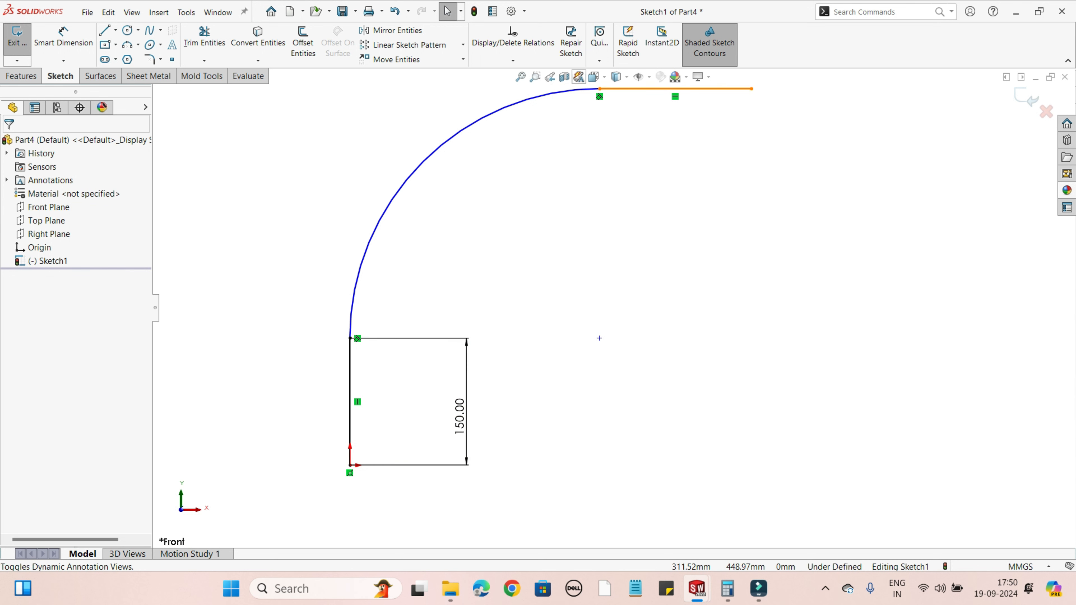
scroll(609, 310, "up", 1)
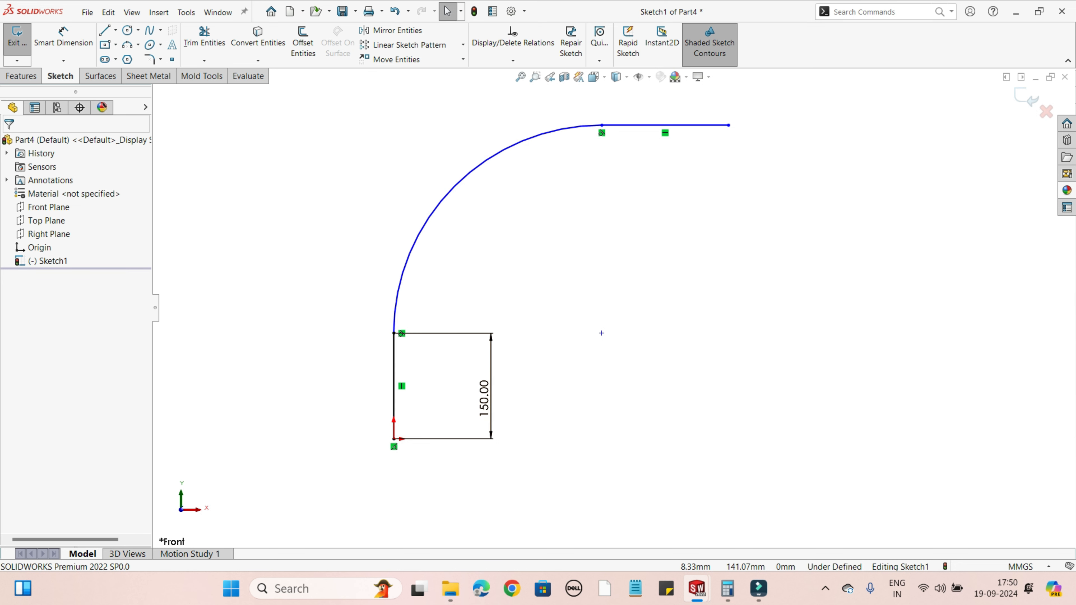
left_click(393, 385)
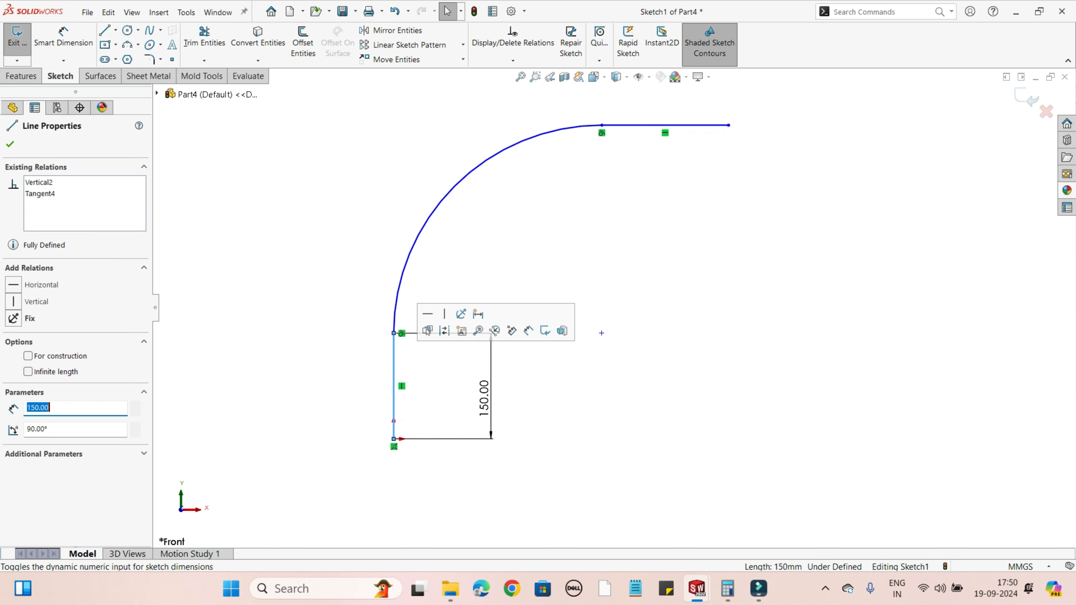
left_click(410, 255, "ctrl")
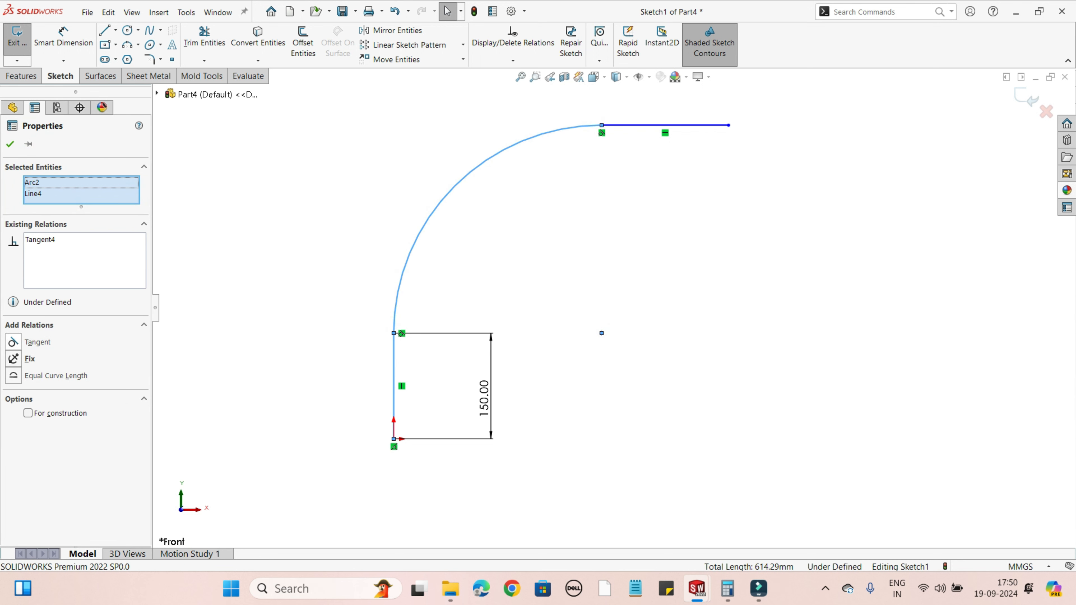
key("Escape")
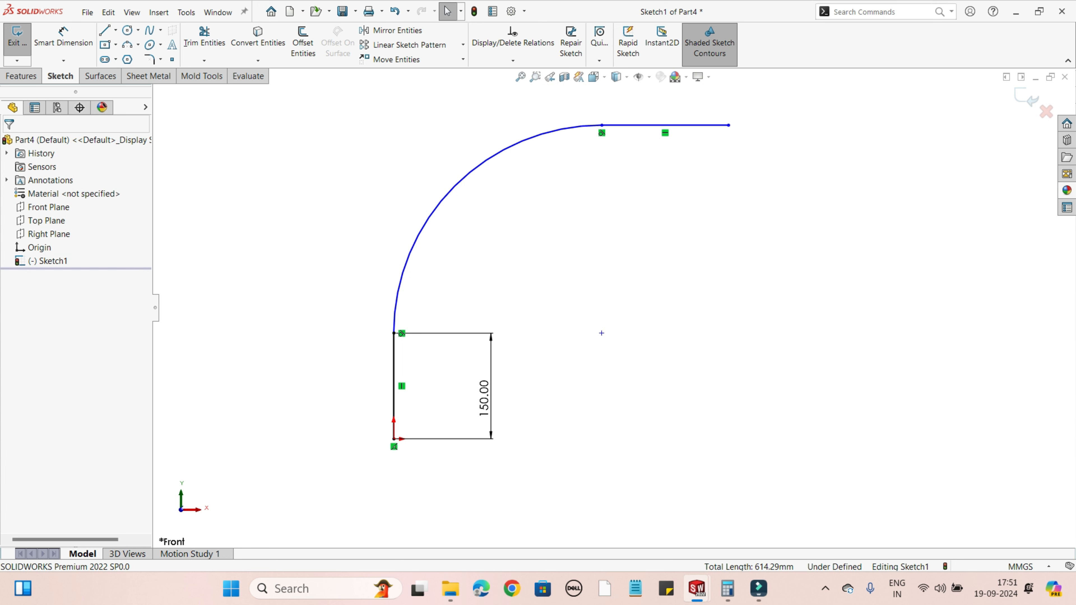
scroll(601, 333, "up", 2)
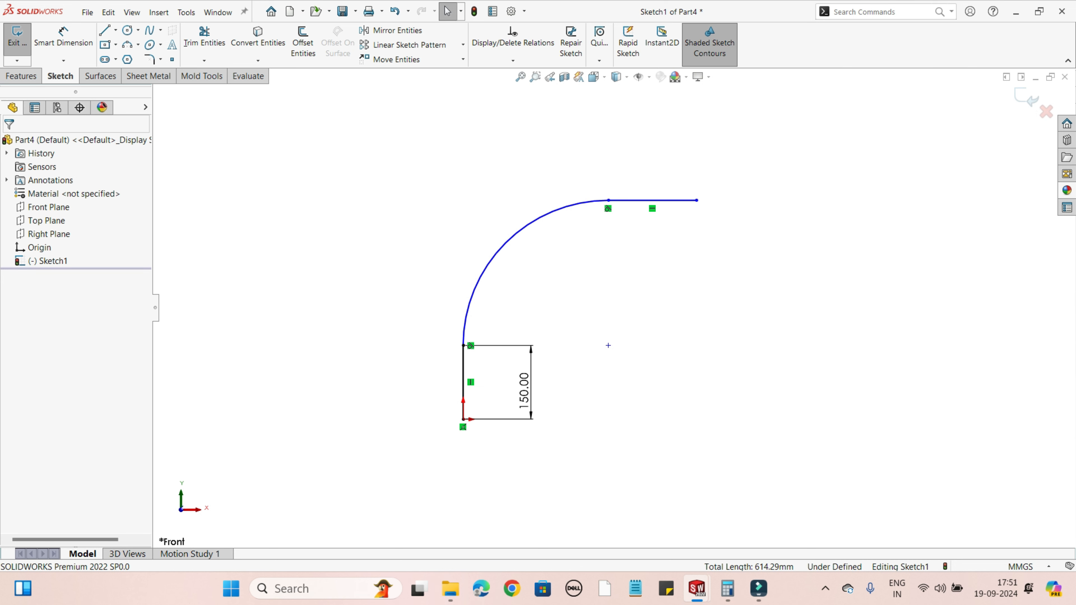
scroll(696, 200, "down", 1)
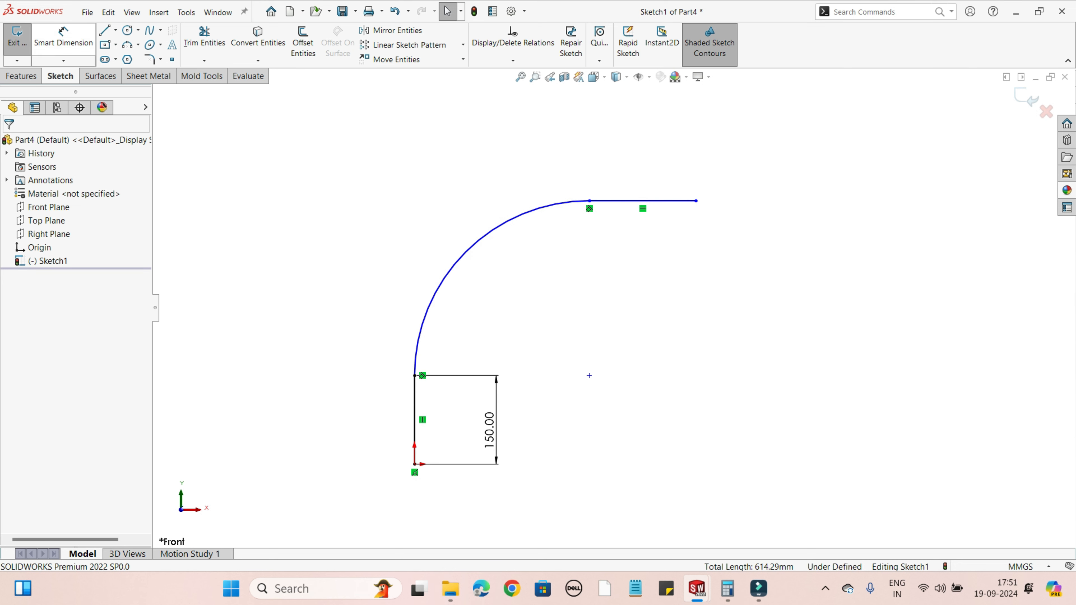
Step: Dimension the arc's radius and set it to 260 mm
left_click(63, 38)
left_click(478, 241)
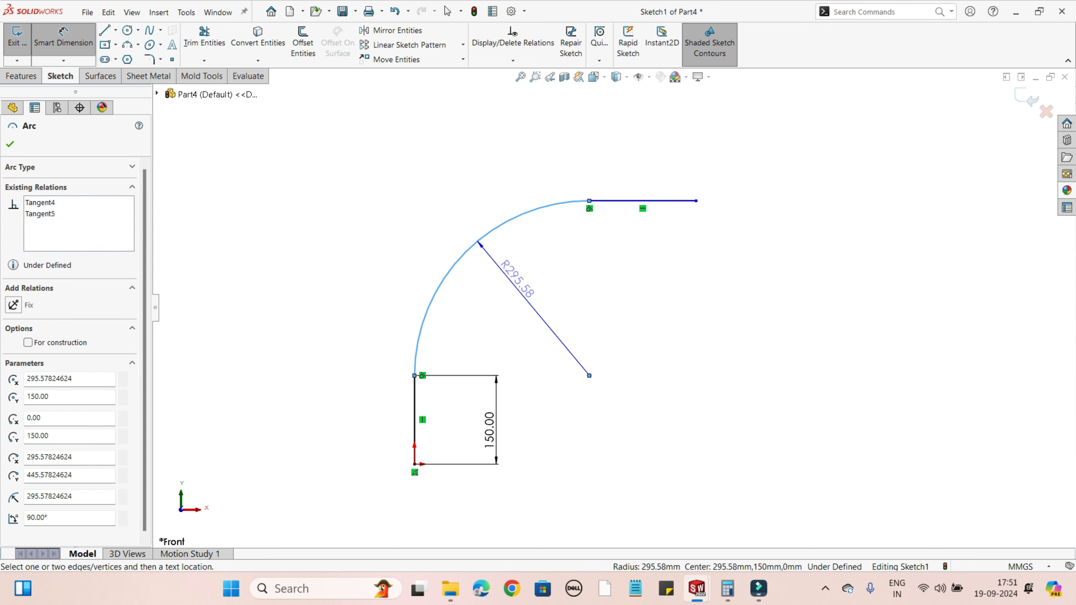
left_click(513, 277)
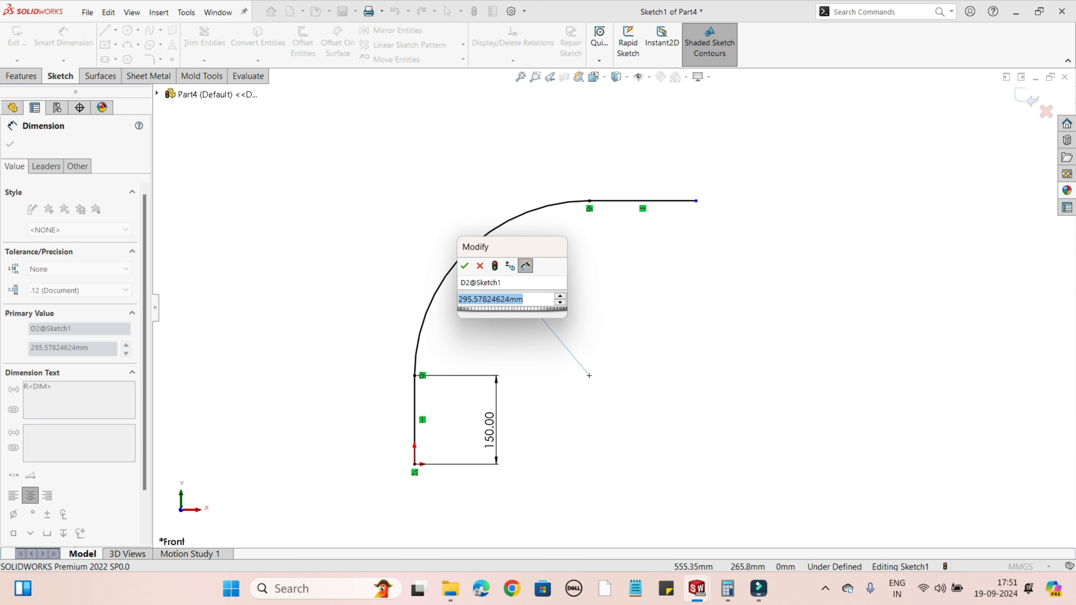
type("260")
key("Return")
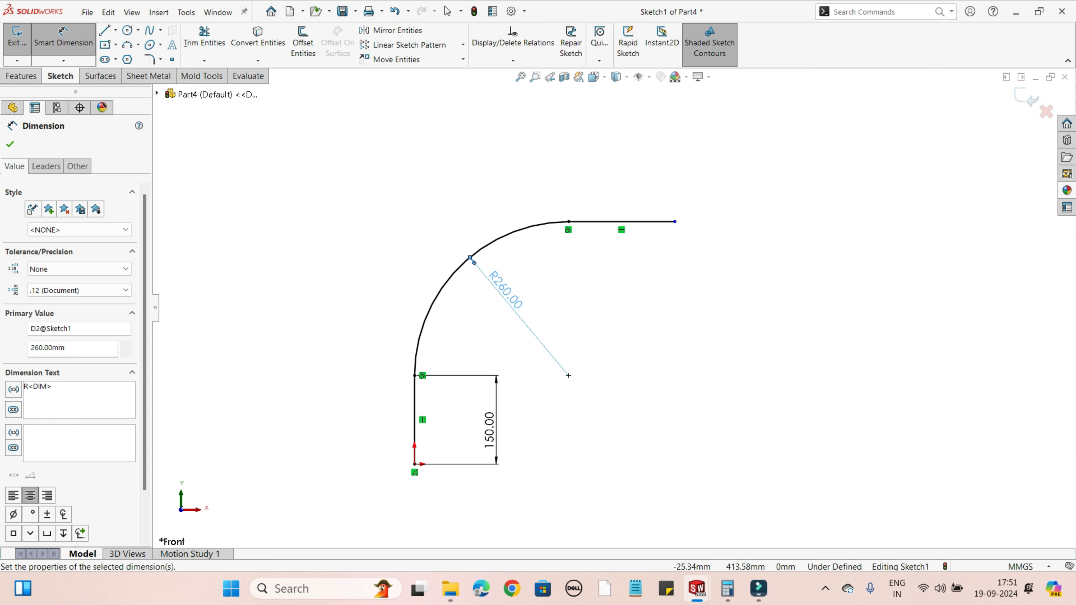
left_click(10, 144)
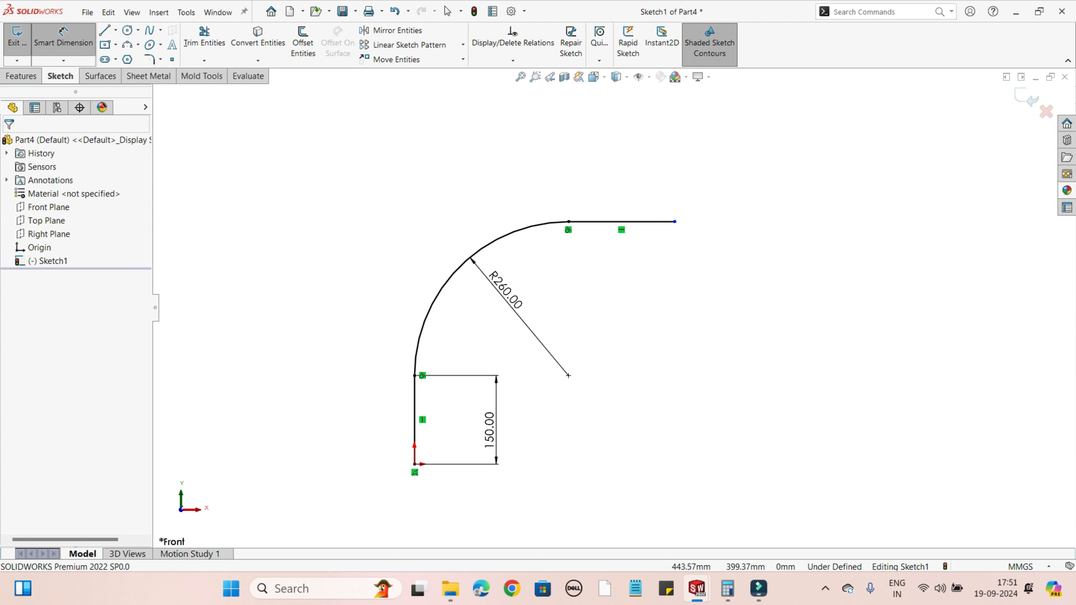
Step: Dimension the horizontal distance from the arc's centre to the free end of the upper line as 150 mm
left_click(675, 221)
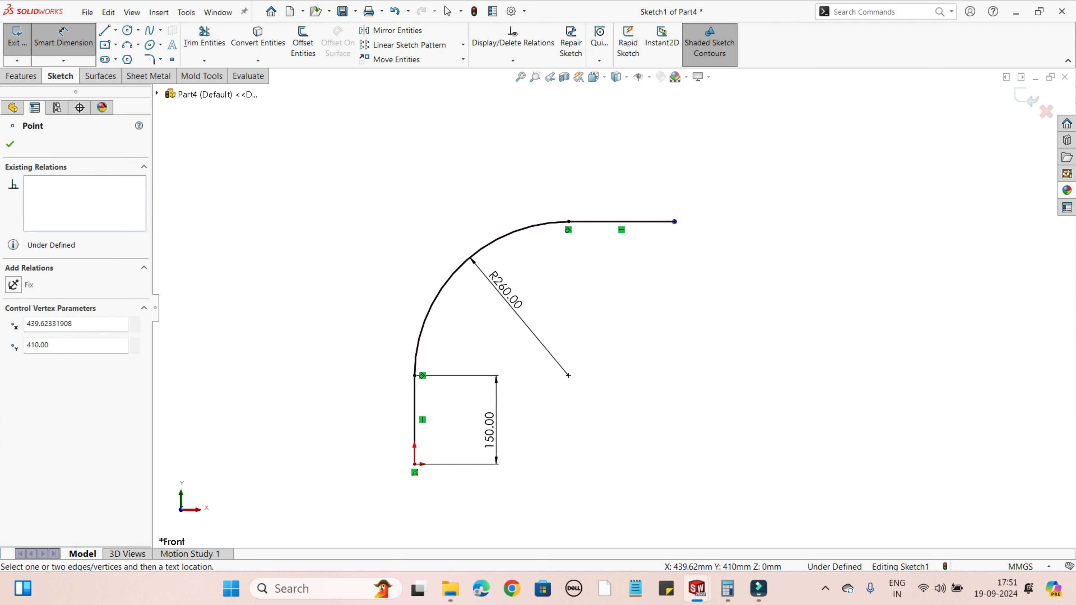
left_click(568, 375)
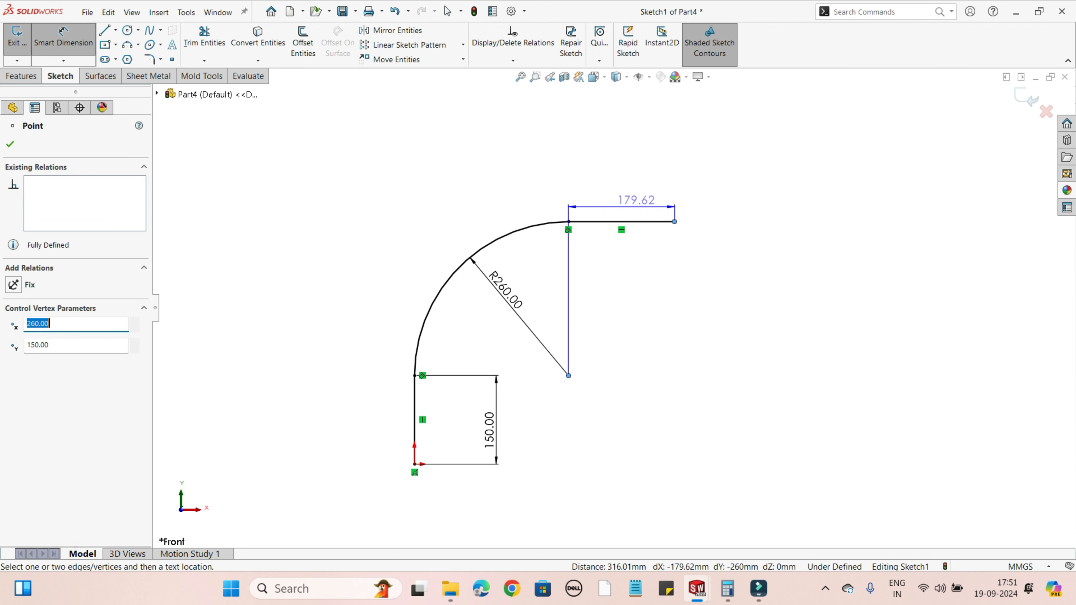
left_click(635, 140)
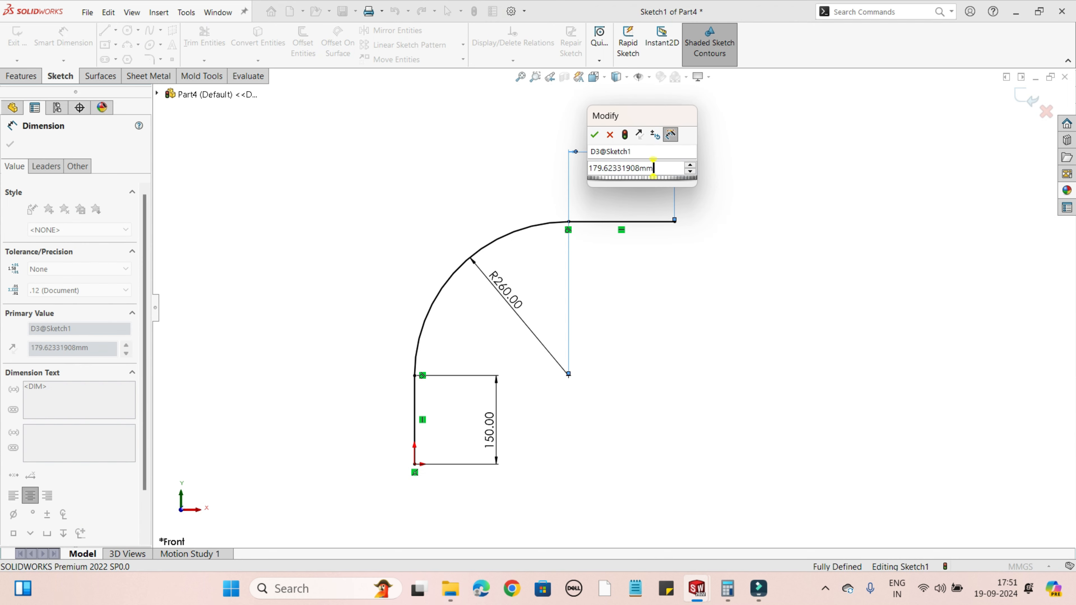
type("150")
key("Return")
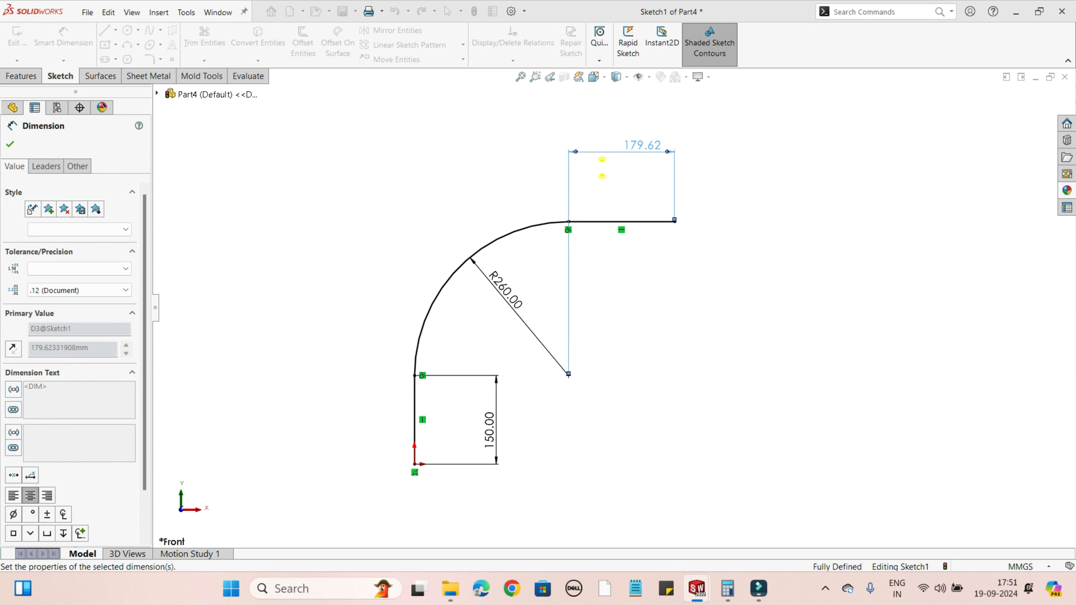
Step: Accept the 150 mm horizontal dimension of the upper line and close its properties
left_click(11, 144)
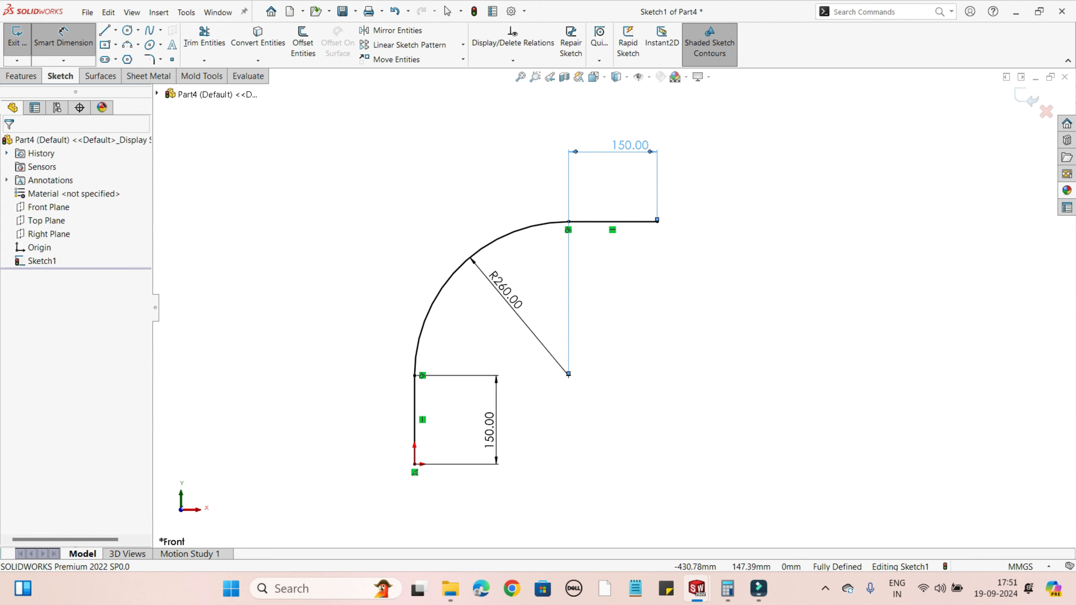
Step: Exit the finished path sketch and start a Sweep feature using the Sketch Profile option
mouse_move(702, 309)
middle_mouse_down()
mouse_move(639, 346)
mouse_move(771, 377)
mouse_move(760, 436)
middle_mouse_up()
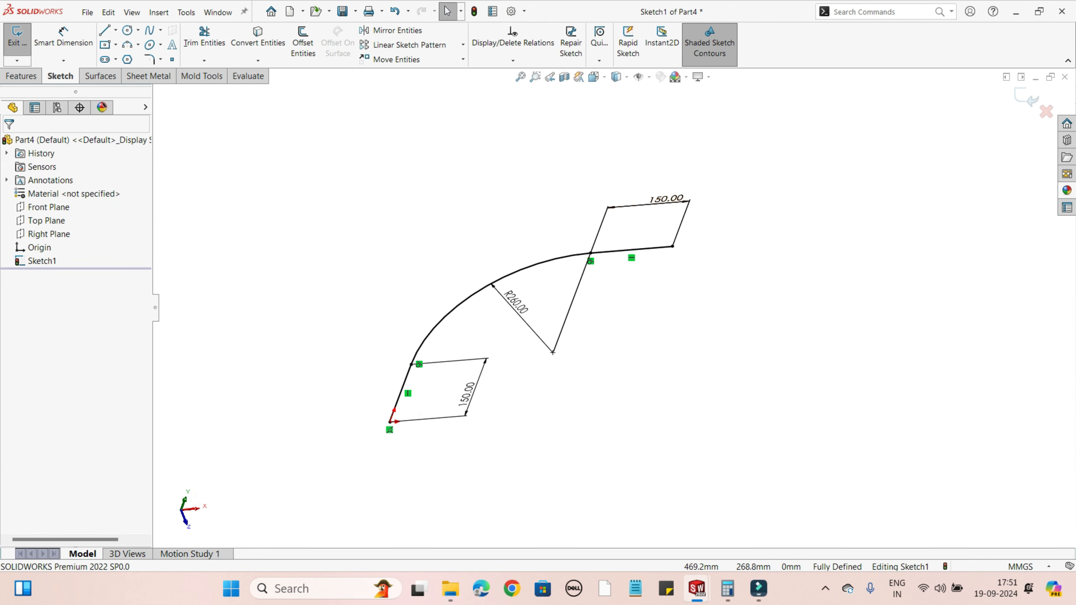
mouse_move(683, 283)
middle_mouse_down()
mouse_move(614, 436)
mouse_move(712, 486)
middle_mouse_up()
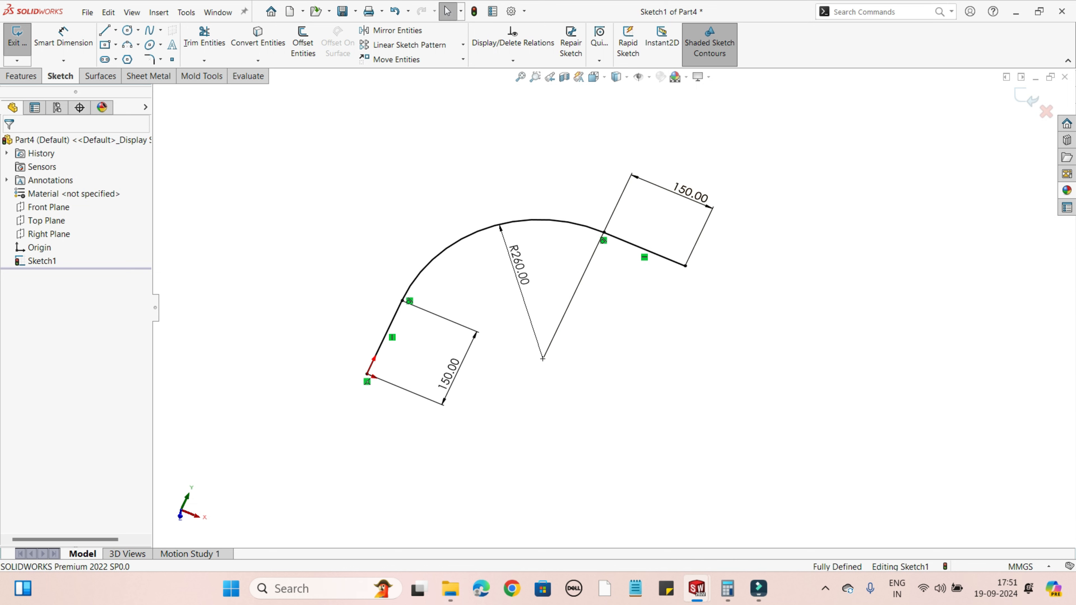
scroll(631, 337, "down", 1)
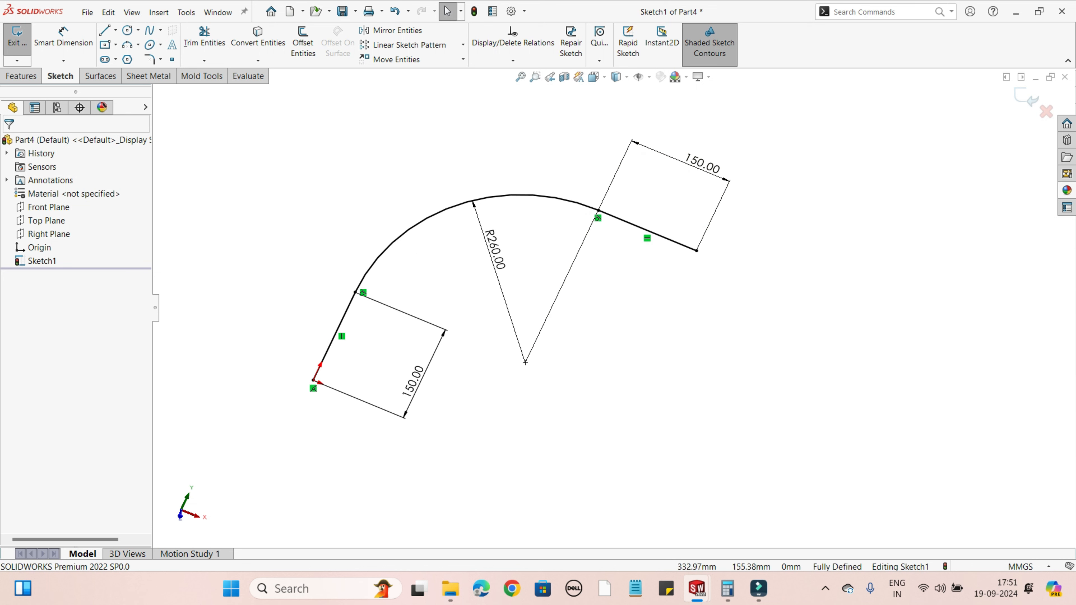
mouse_move(572, 395)
middle_mouse_down()
mouse_move(573, 410)
mouse_move(594, 413)
middle_mouse_up()
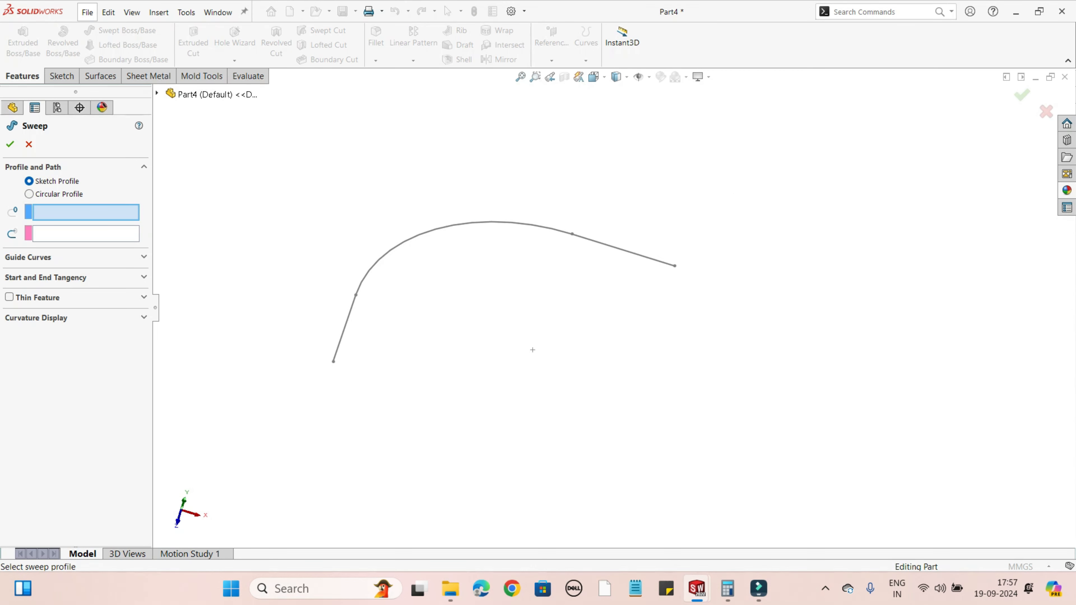
left_click(28, 144)
middle_click_drag(532, 349, 545, 349)
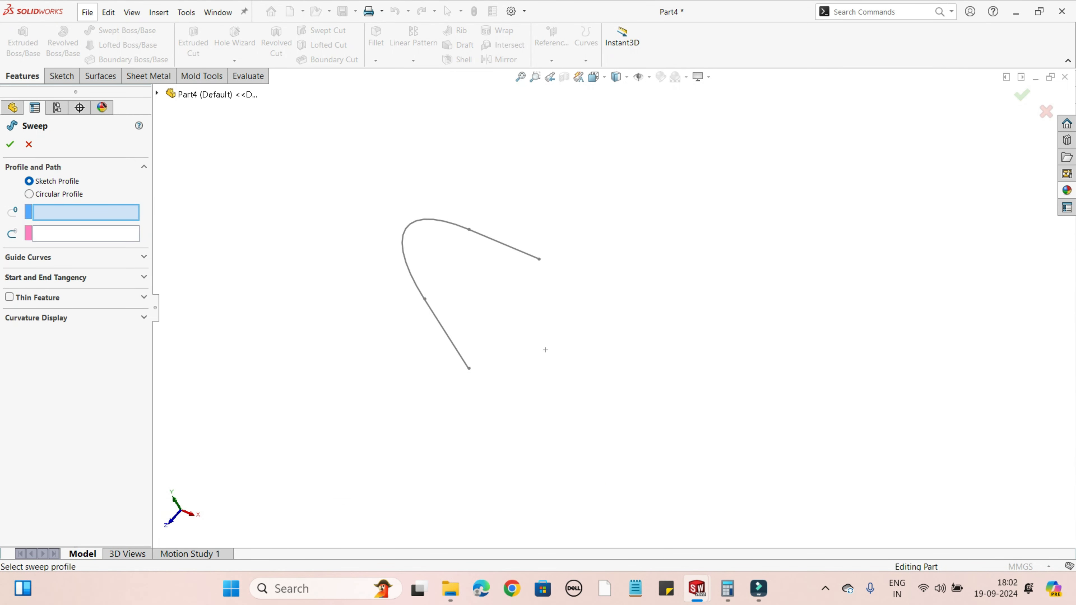
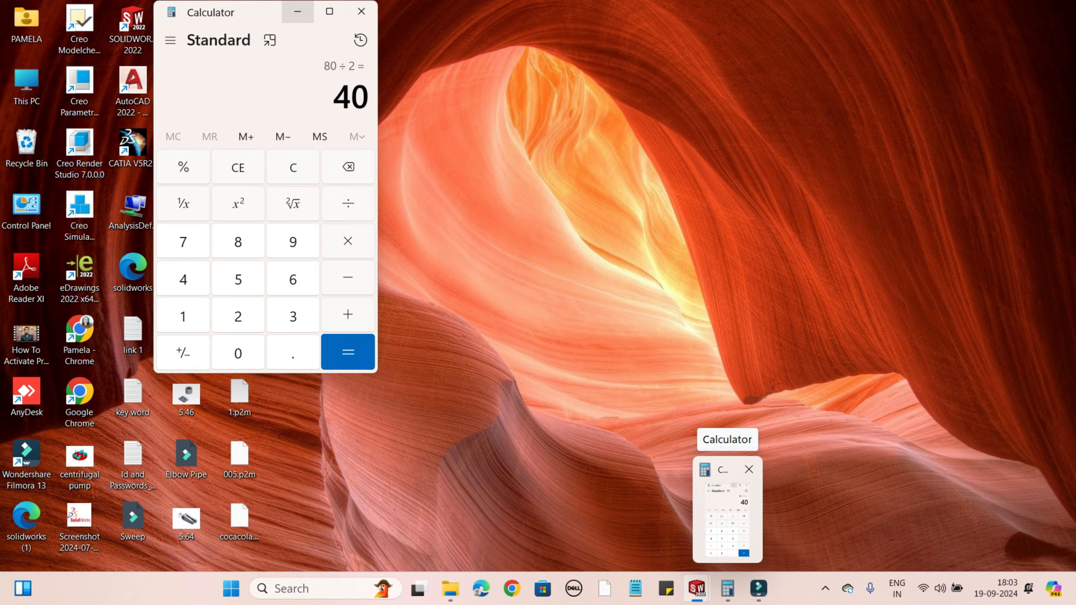
Step: Switch to Calculator and subtract the 210 inner diameter from the 290 outer diameter
left_click(727, 515)
mouse_move(266, 17)
left_mouse_down()
mouse_move(644, 48)
mouse_move(713, 70)
left_mouse_up()
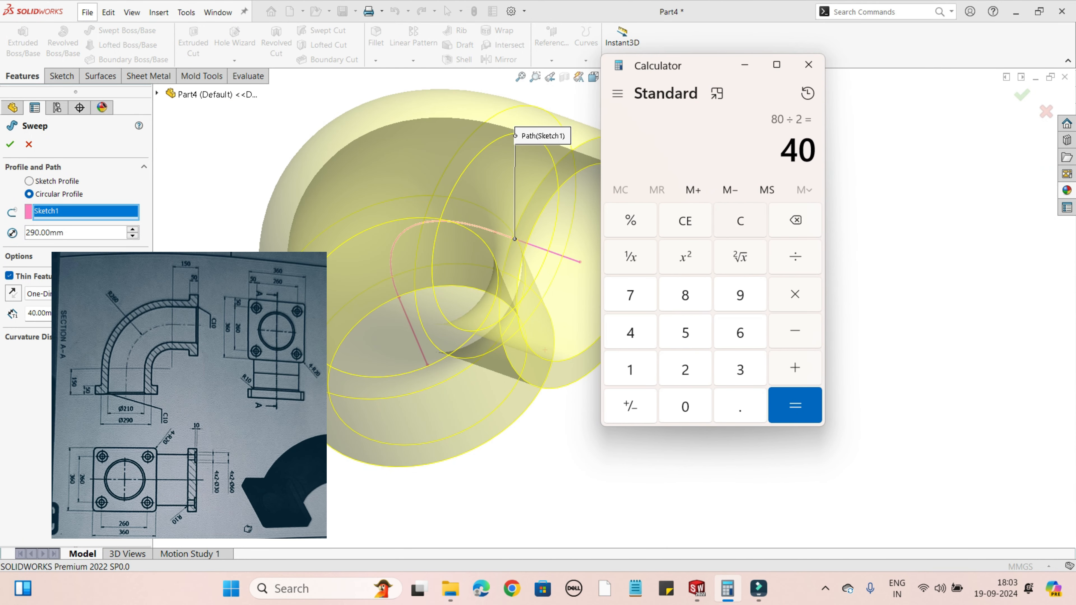
key("BackSpace")
key("Escape")
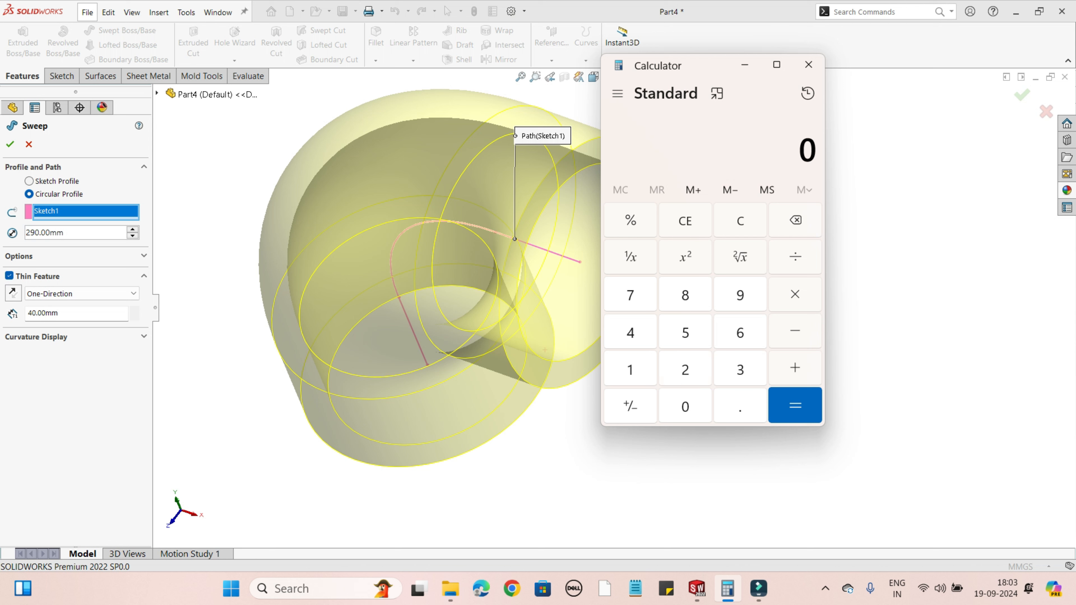
type("290")
key("minus")
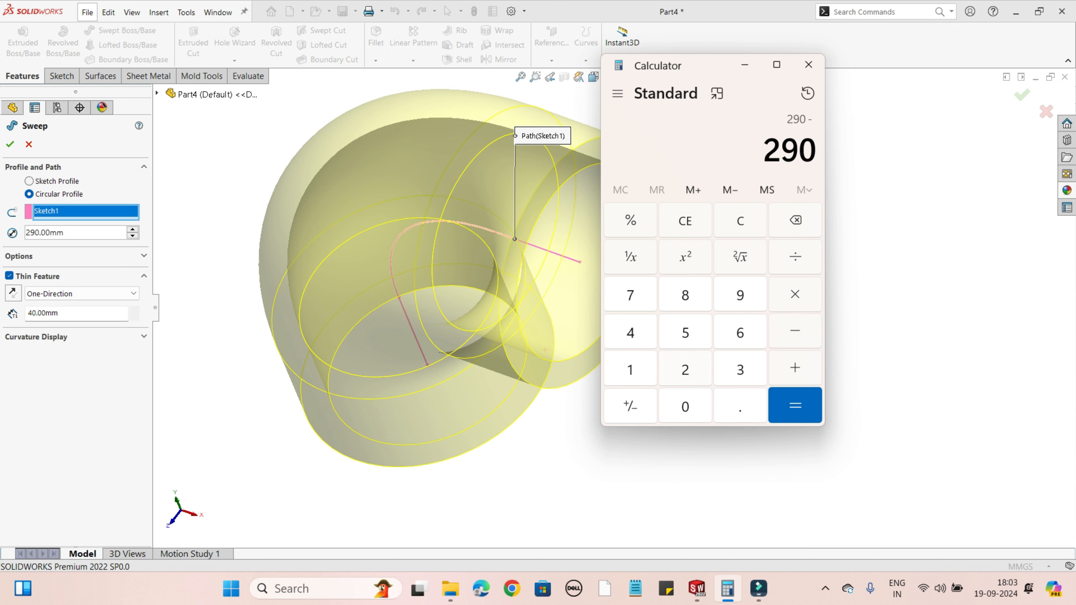
type("210")
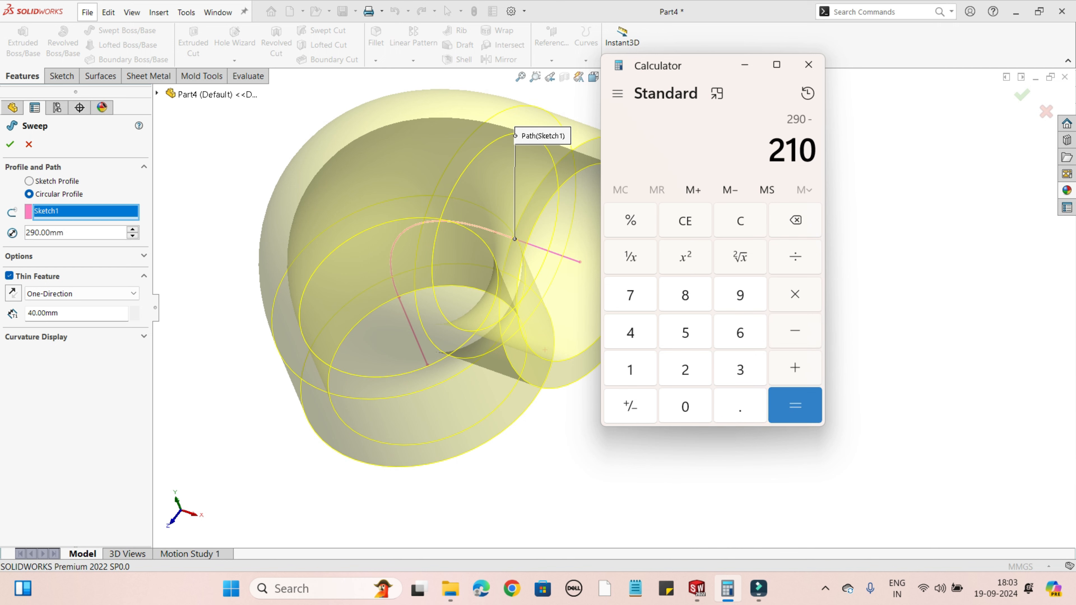
key("Return")
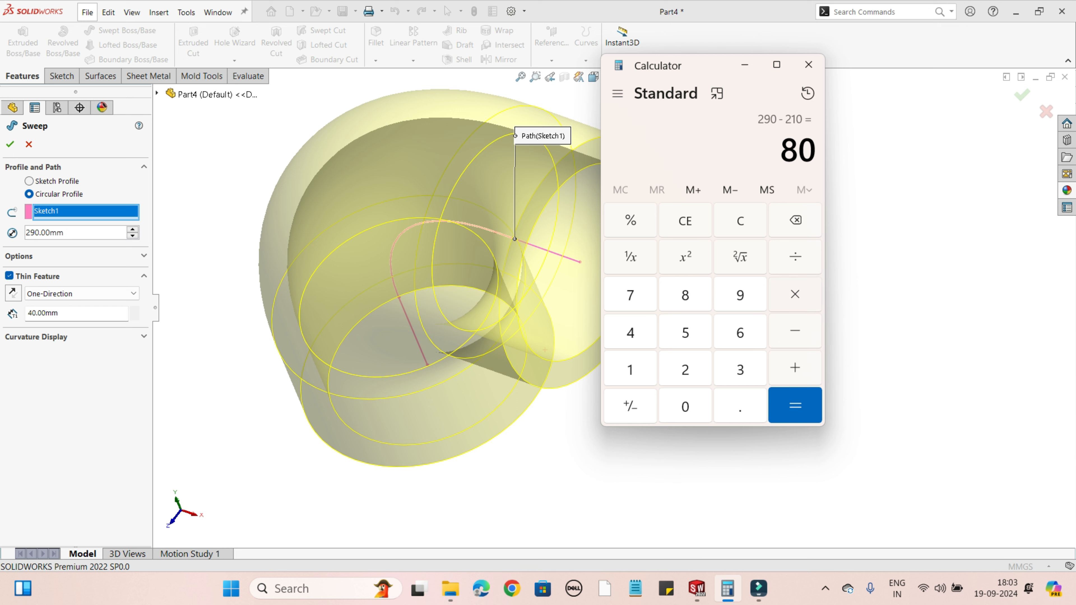
Step: Divide the diameter difference by 2 for the wall thickness and close Calculator
key("slash")
type("2")
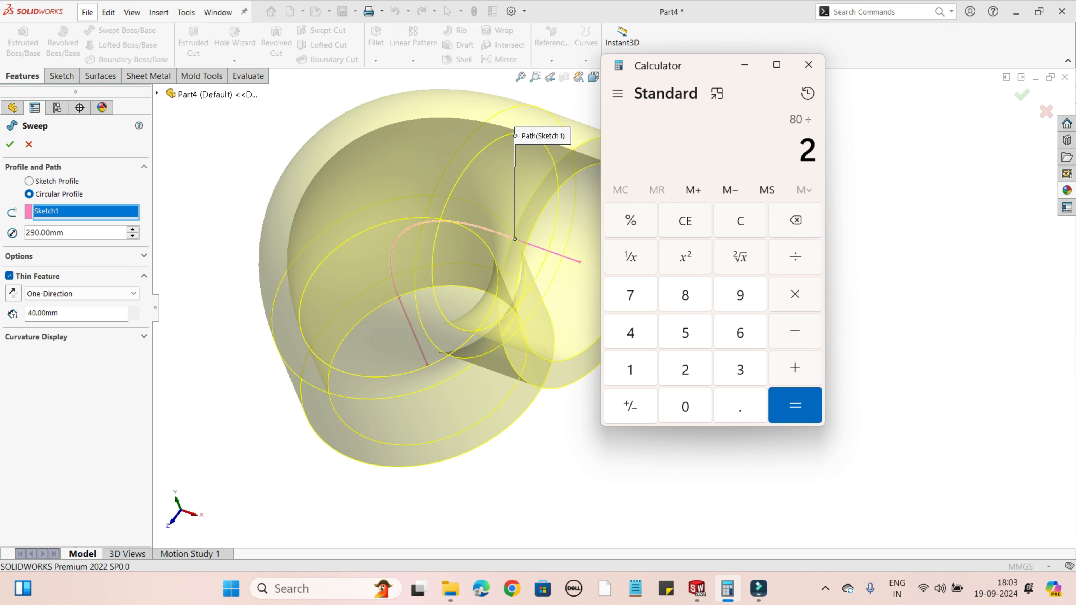
key("Return")
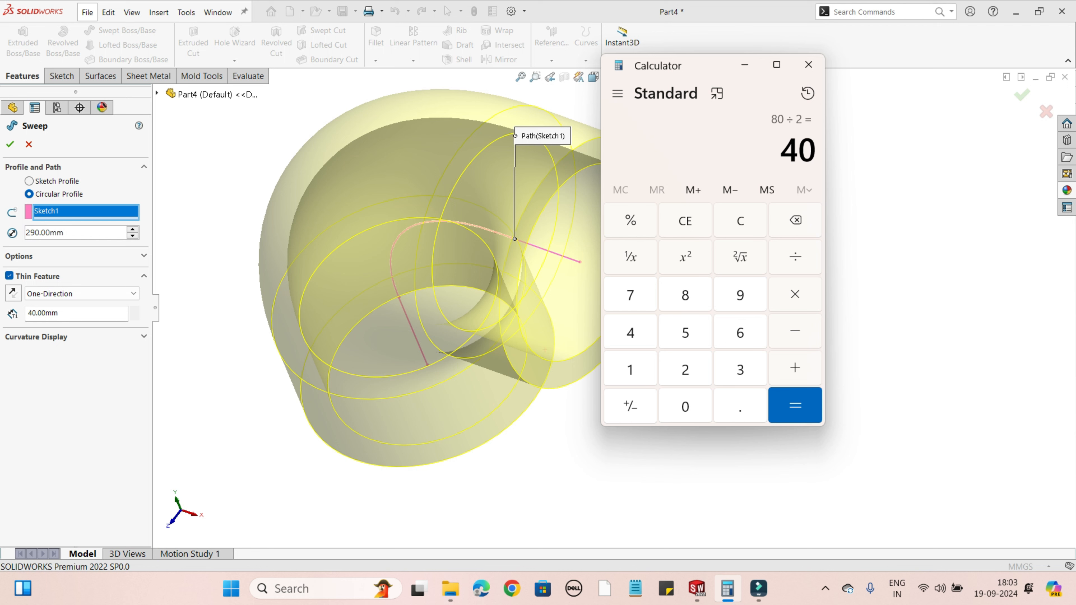
left_click(809, 65)
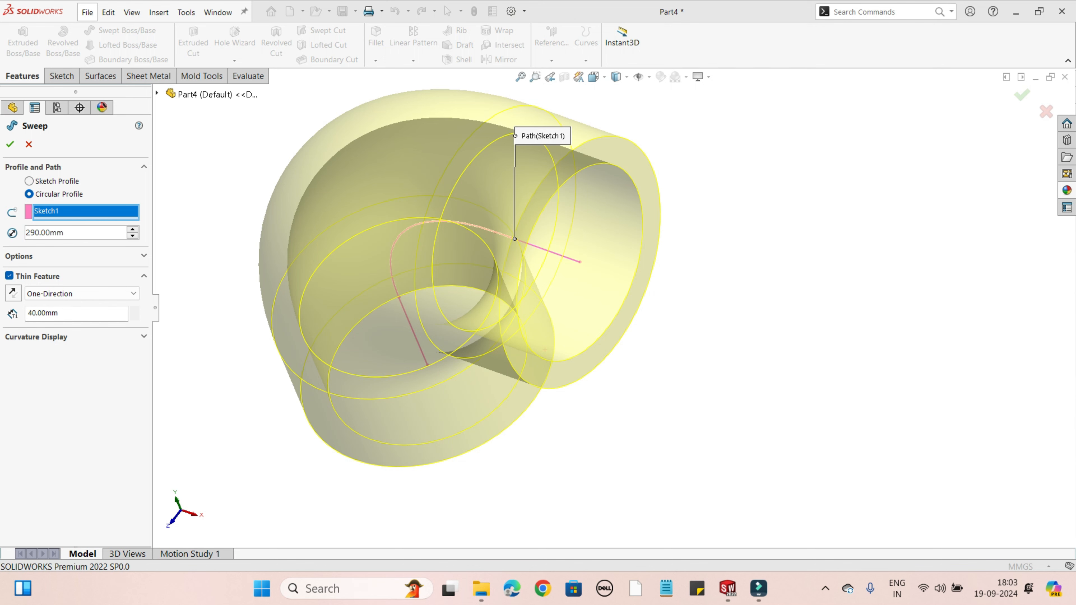
Step: Reverse the thin feature's direction so the 40 mm wall goes inward from the 290 mm circular profile, and accept the sweep
middle_click_drag(593, 292, 540, 288)
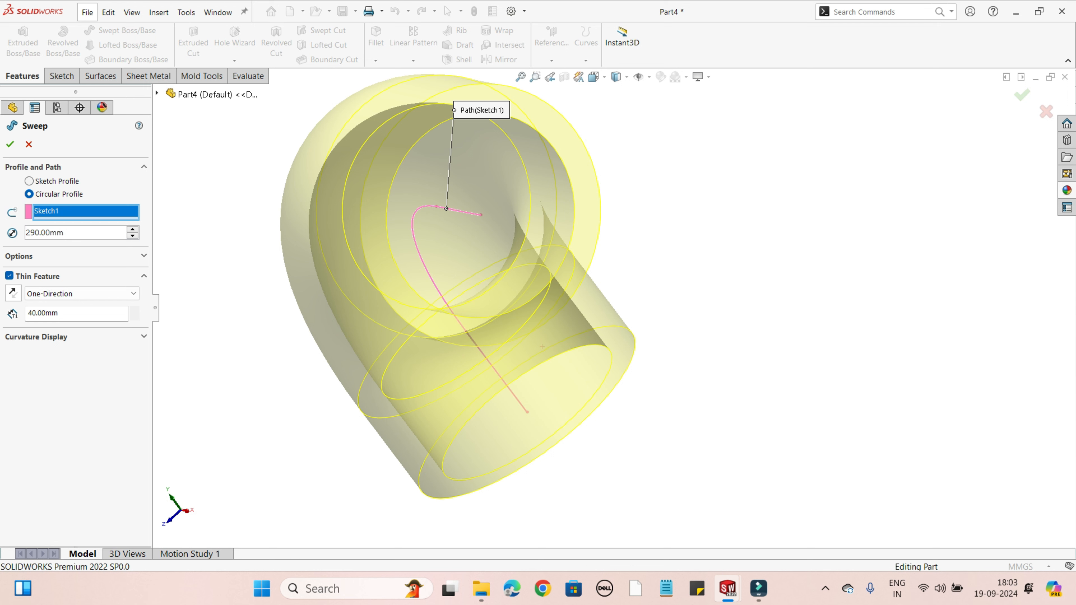
left_click(13, 293)
middle_click_drag(542, 346, 498, 366)
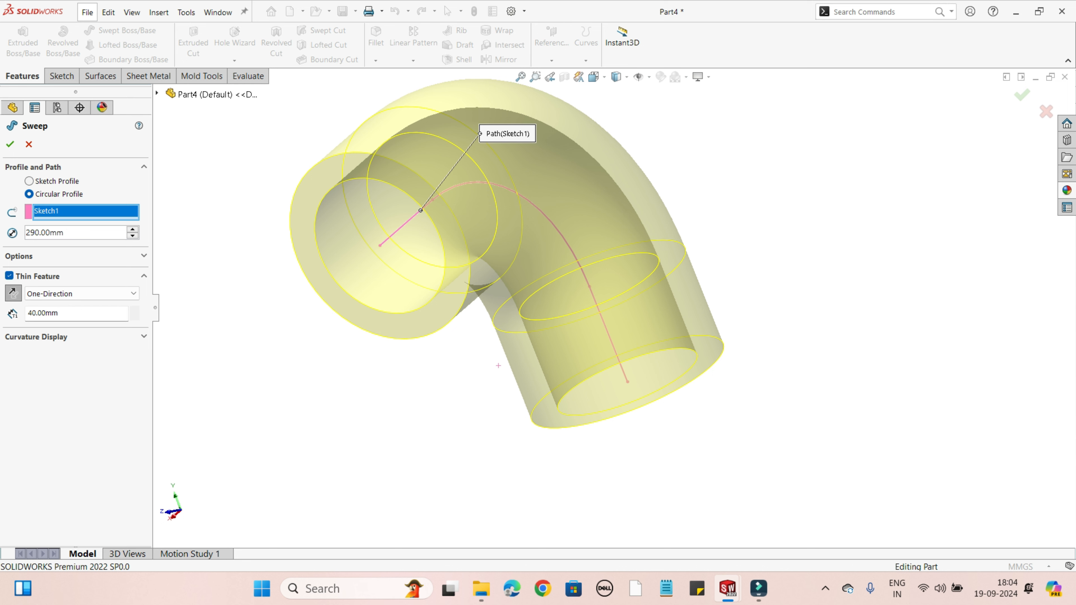
left_click(10, 144)
Step: Create a section view of the swept pipe elbow cut at the Front Plane
middle_click_drag(412, 330, 474, 343)
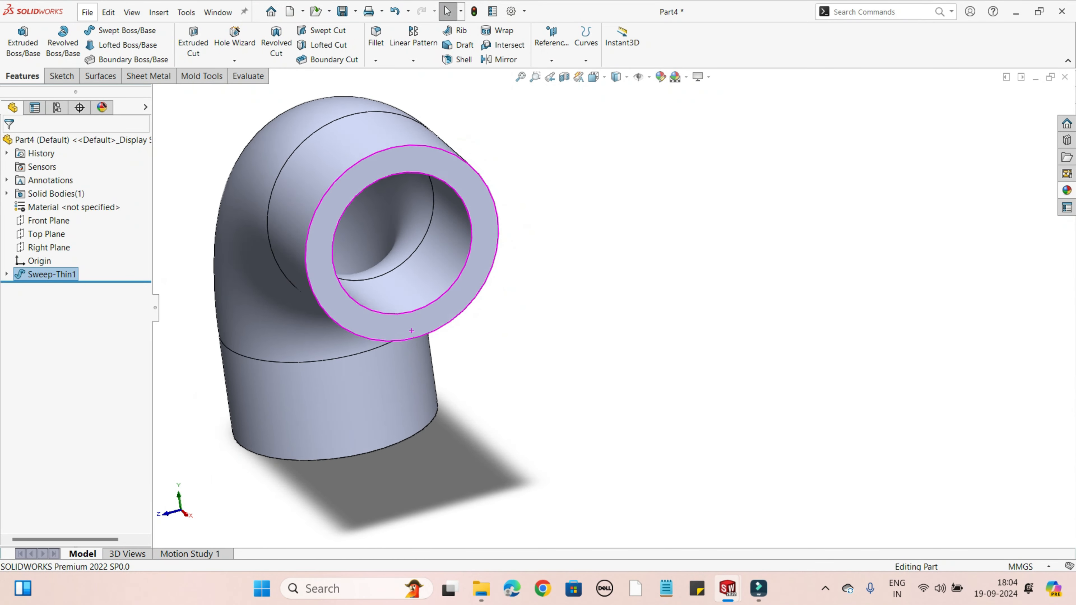
scroll(411, 330, "up", 2)
middle_click_drag(411, 331, 478, 324)
middle_click_drag(390, 361, 436, 367)
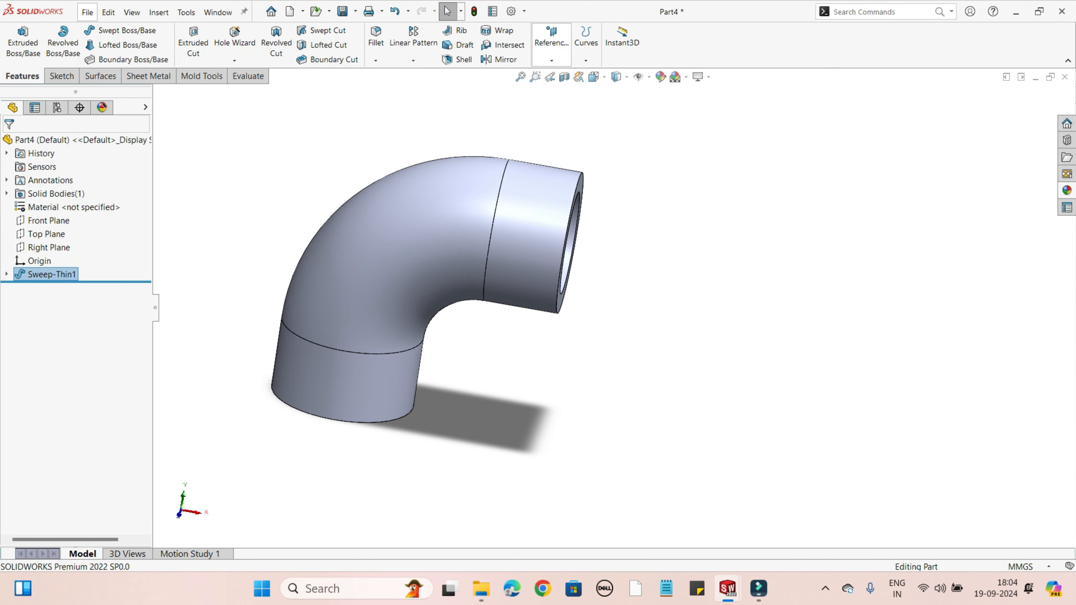
left_click(564, 77)
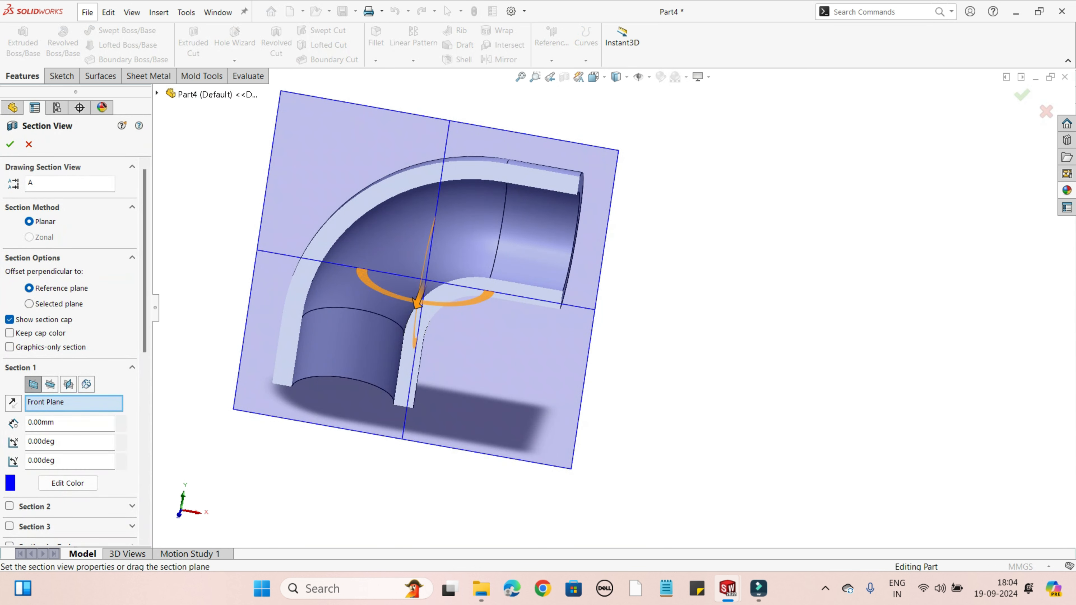
left_click(10, 144)
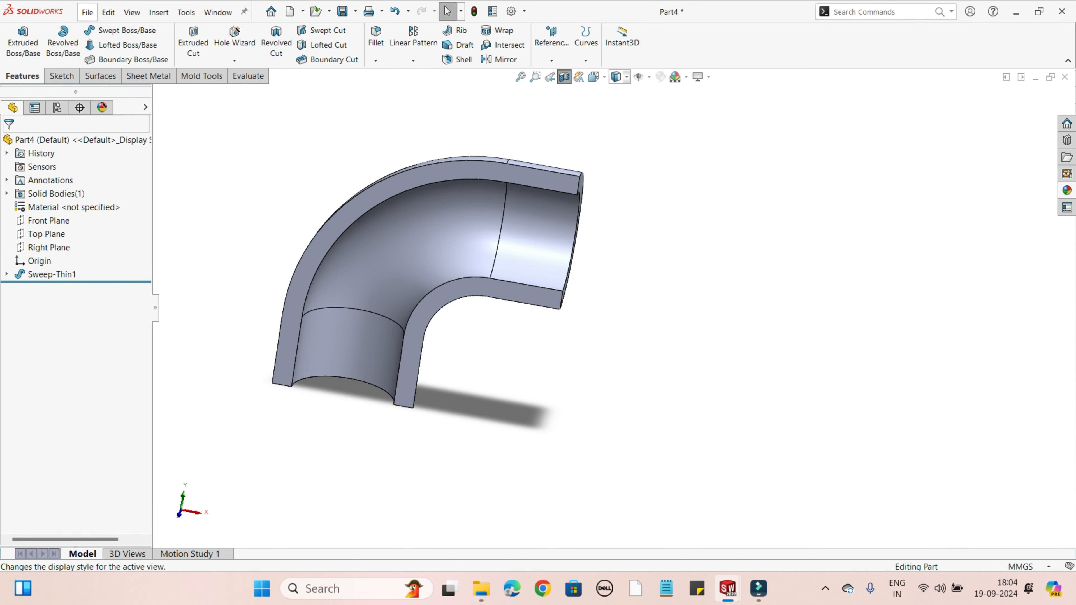
Step: Set the display style to Hidden Lines Visible and orient the view straight onto the elbow's section
left_click(616, 76)
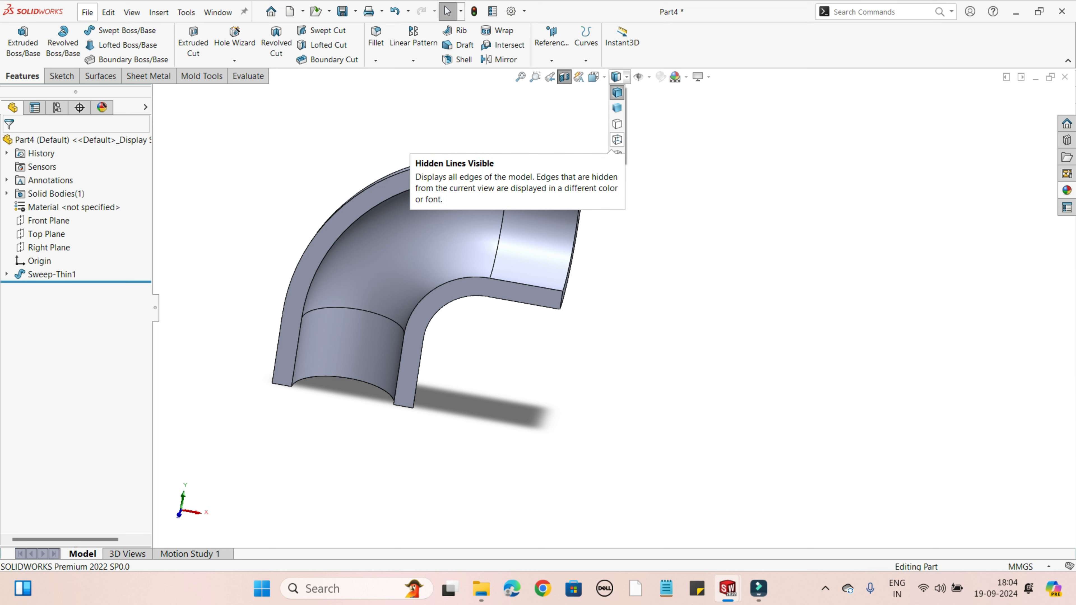
left_click(617, 139)
scroll(593, 203, "down", 3)
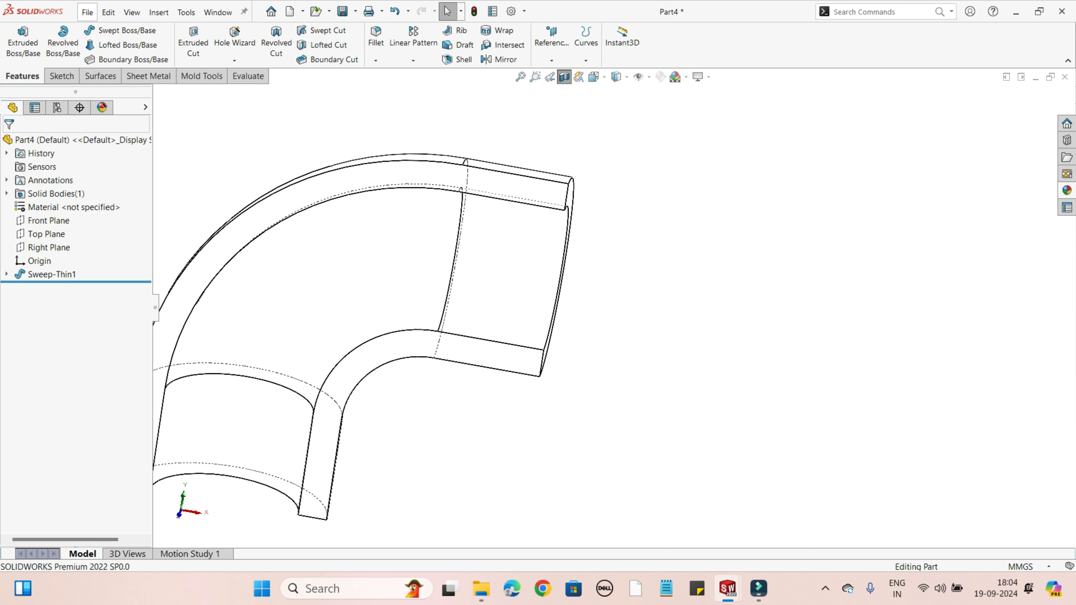
left_click(593, 77)
left_click(657, 140)
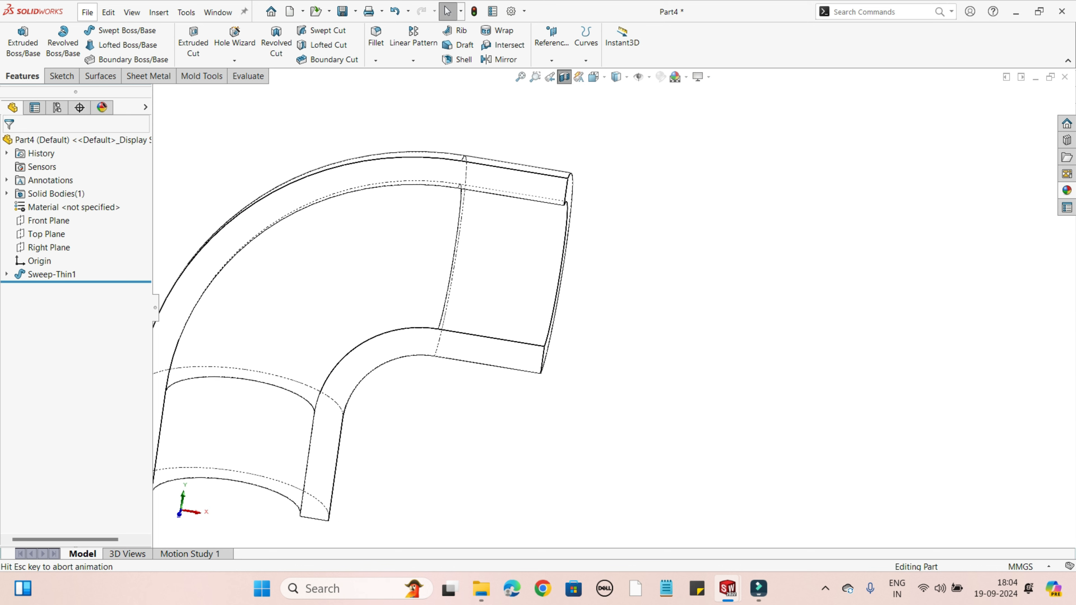
Step: Measure the outer diameter and the wall thickness at the open end of the elbow's horizontal leg
left_click(247, 76)
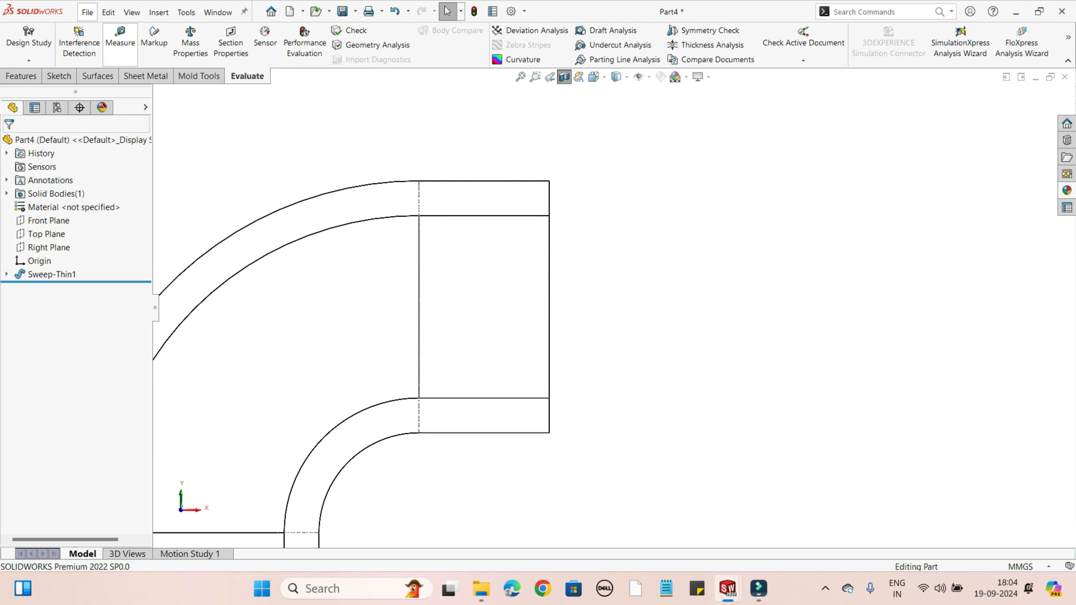
left_click(119, 41)
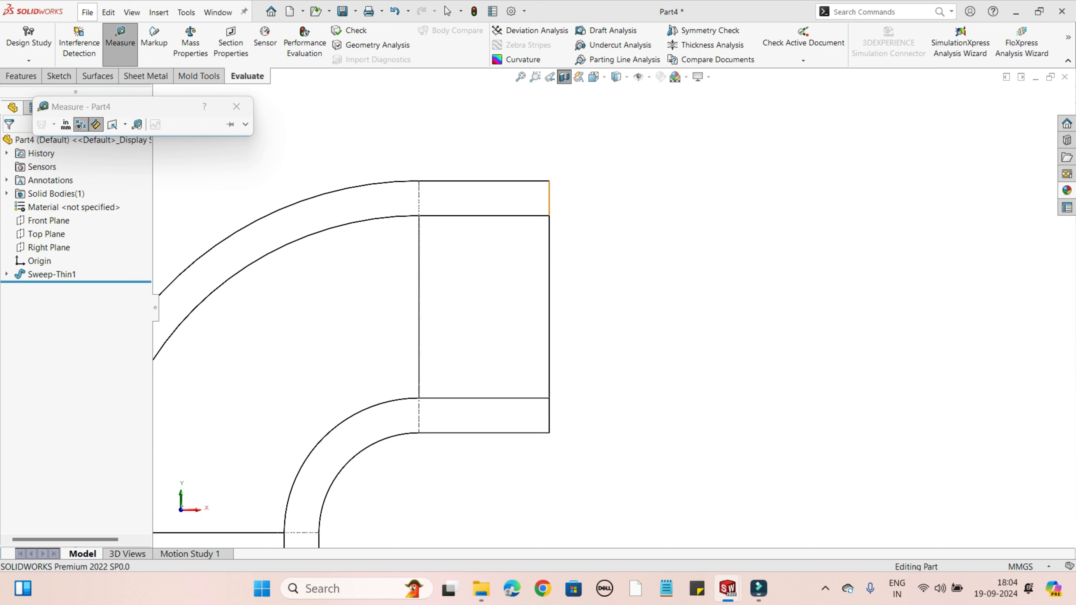
left_click(549, 181)
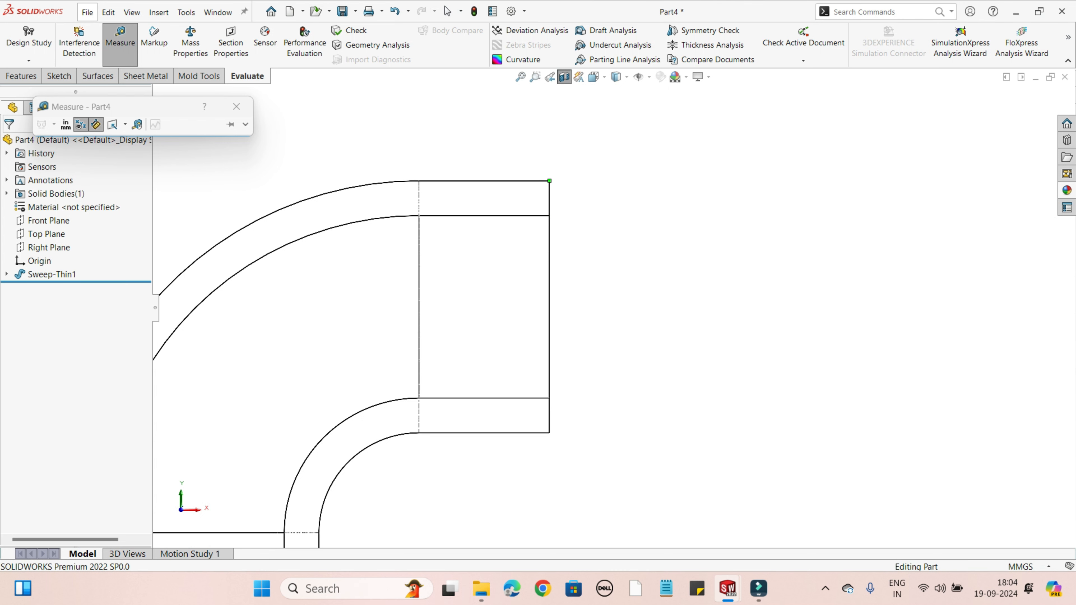
left_click(549, 433)
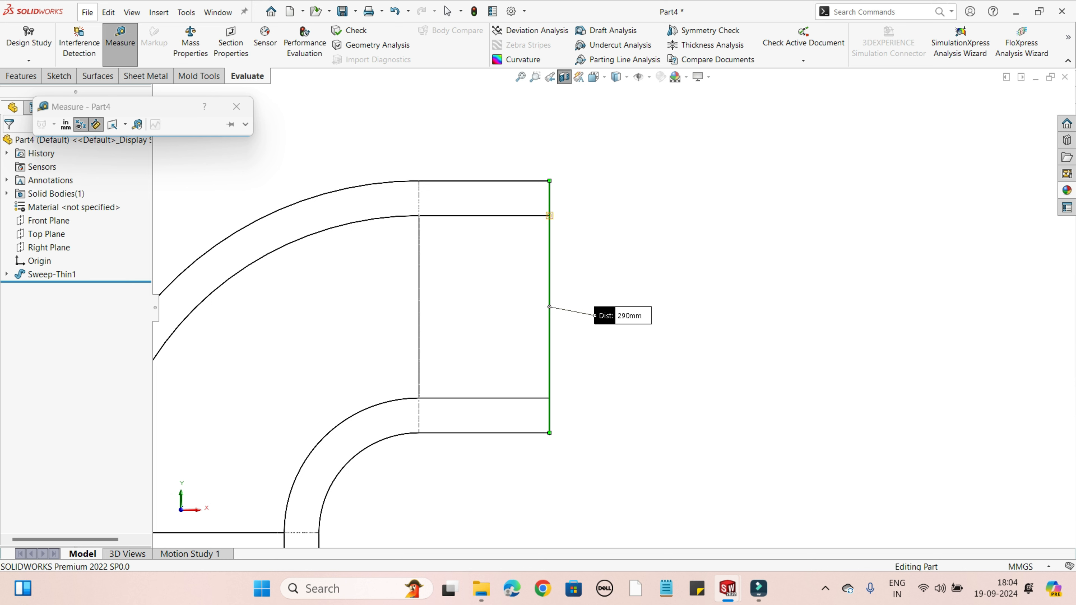
left_click(549, 215)
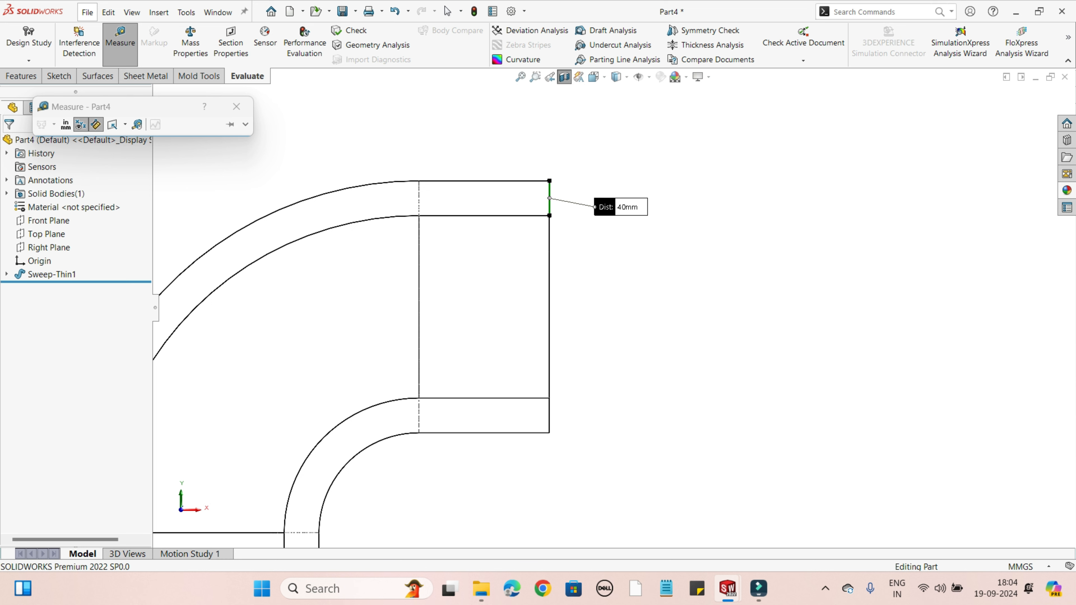
left_click(236, 107)
Step: Measure from the outer upper corner to the inner lower corner of the horizontal leg's end face
left_click(120, 42)
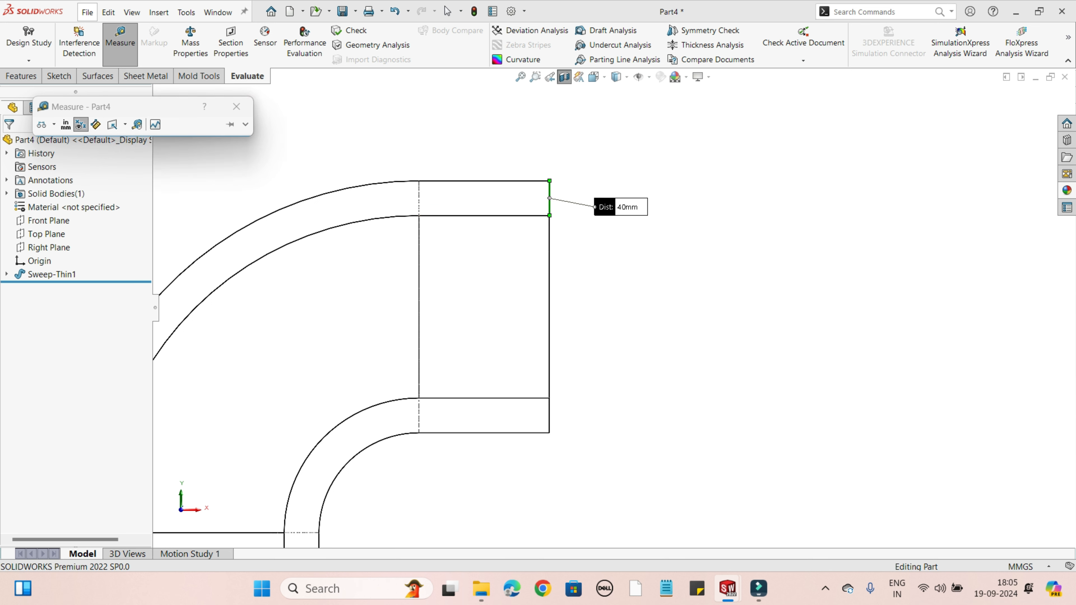
left_click(549, 215)
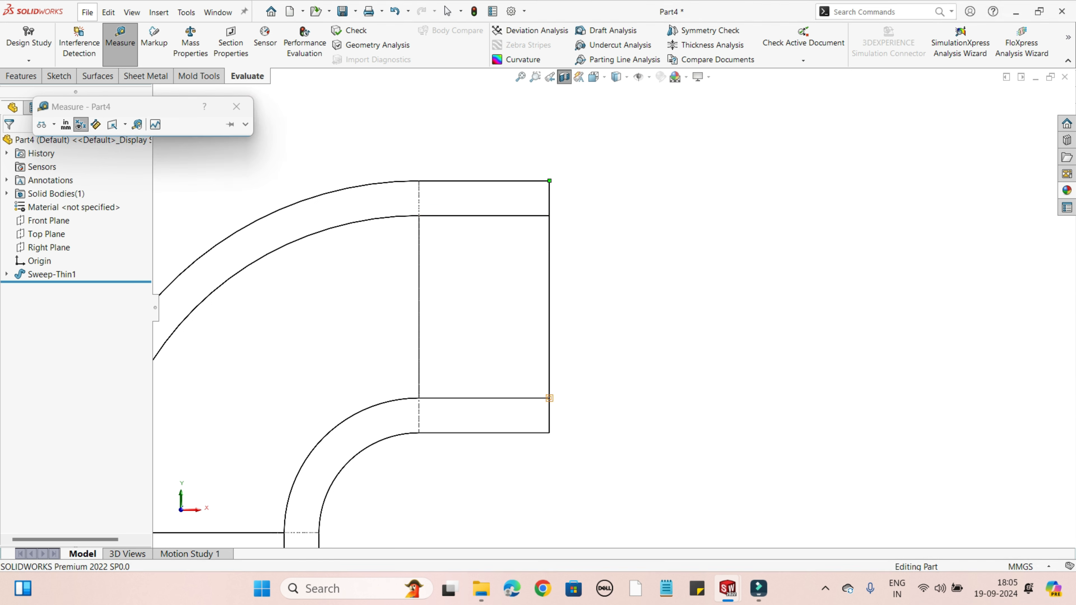
left_click(549, 395)
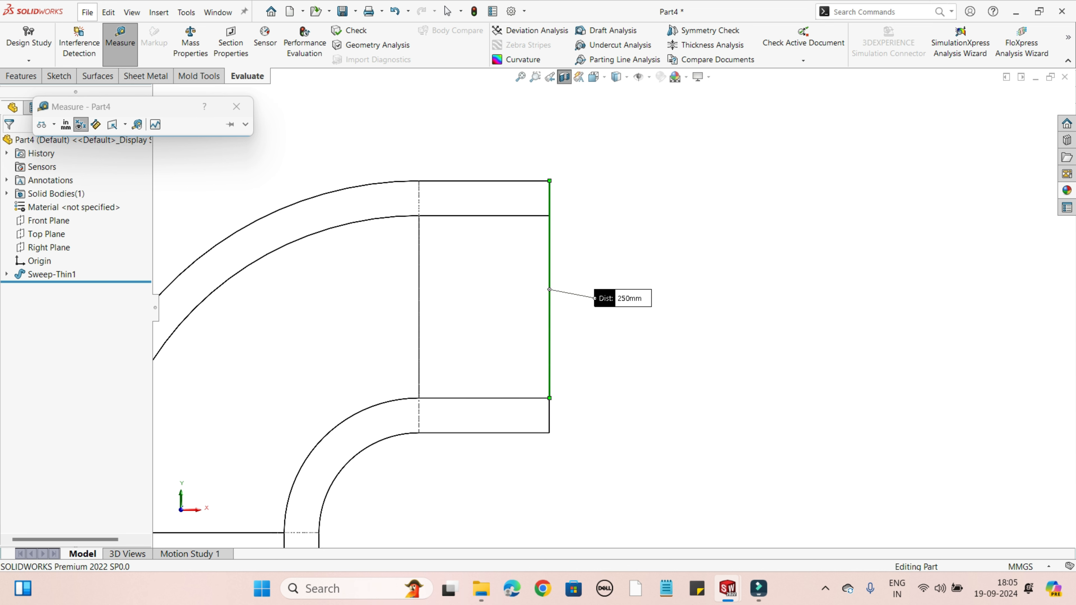
left_click(236, 106)
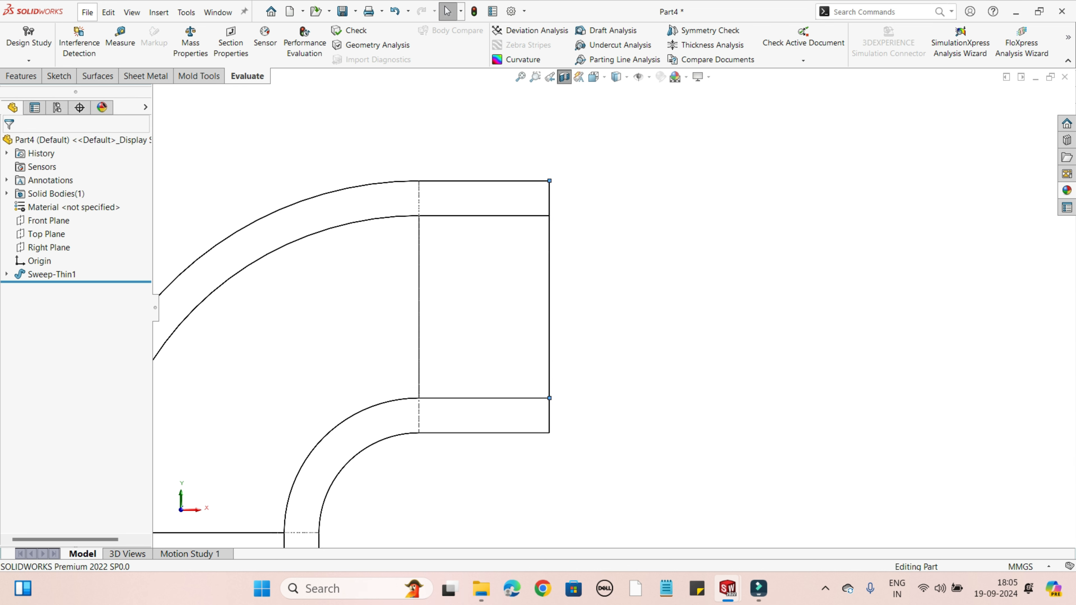
Step: Measure the inner diameter between the two inner corners of the horizontal leg's end face
left_click(120, 43)
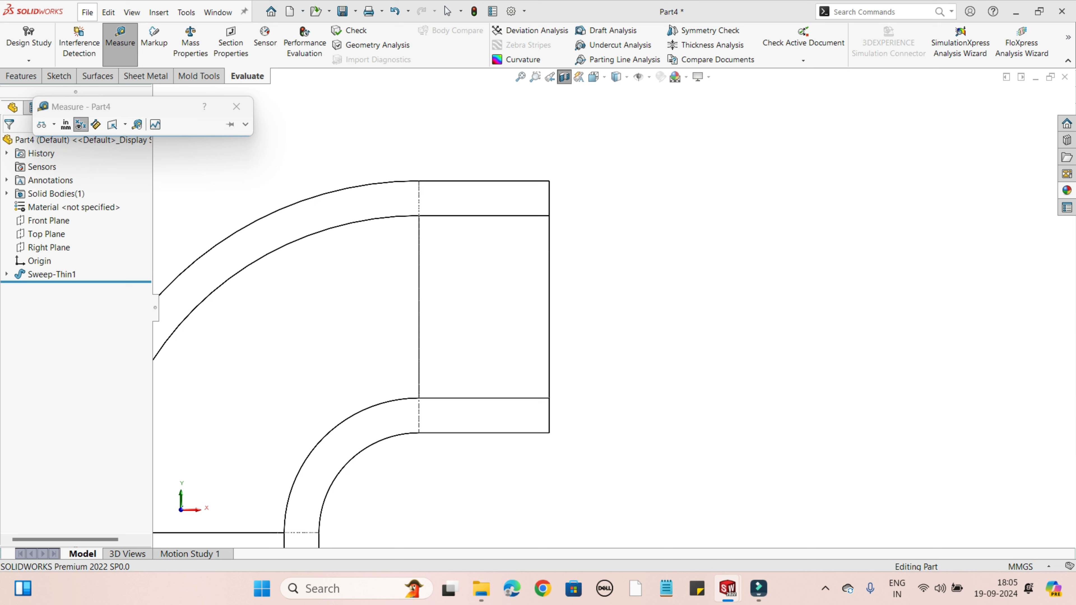
left_click(549, 215)
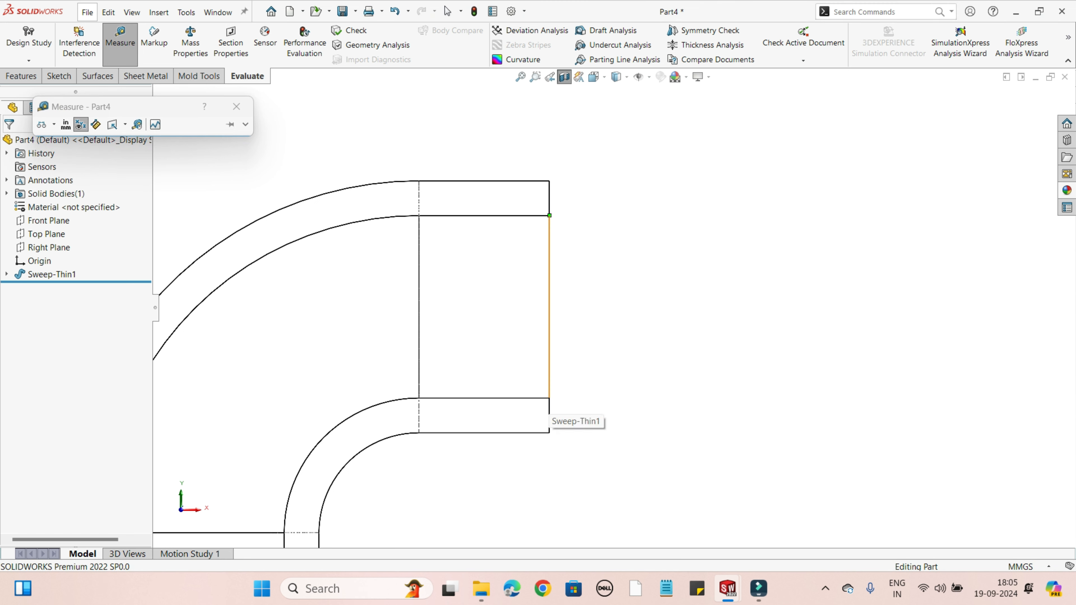
left_click(549, 390)
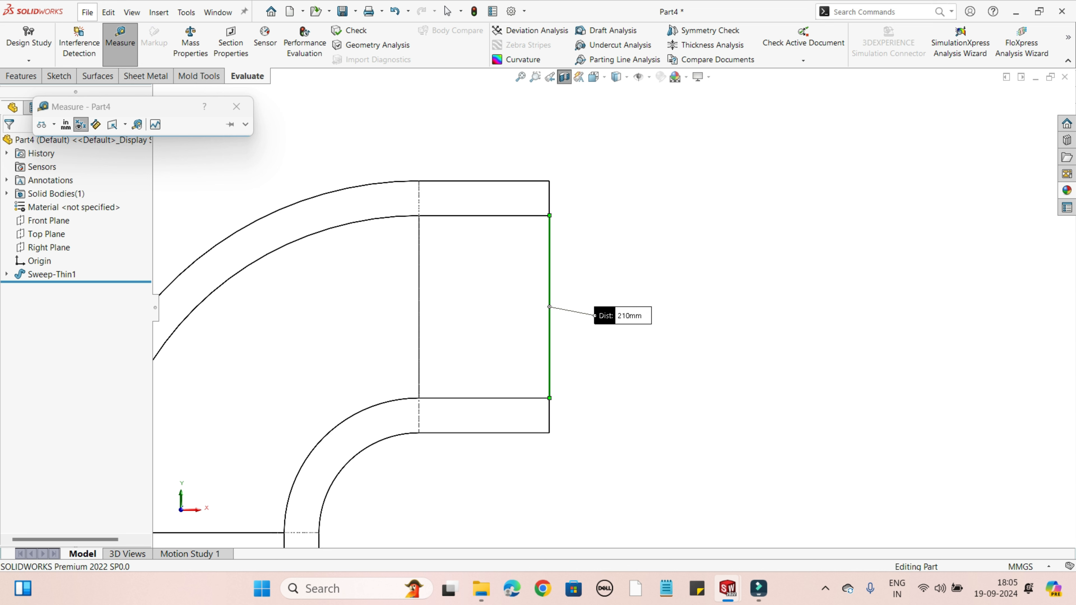
left_click(236, 107)
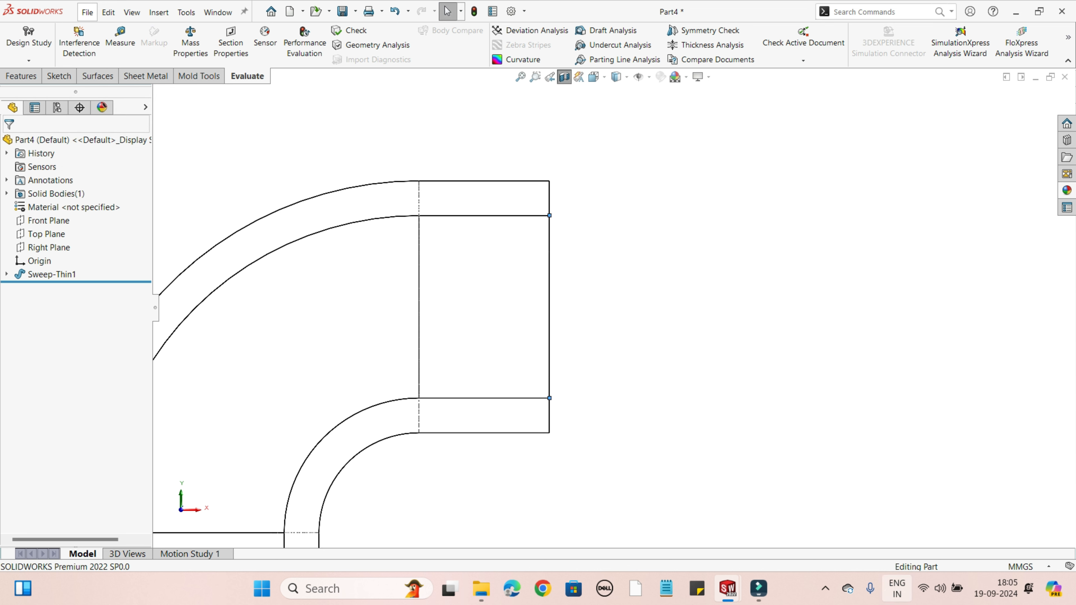
Step: Turn off the section view to show the whole elbow and return to the feature commands
scroll(613, 316, "up", 3)
middle_click_drag(550, 322, 510, 360)
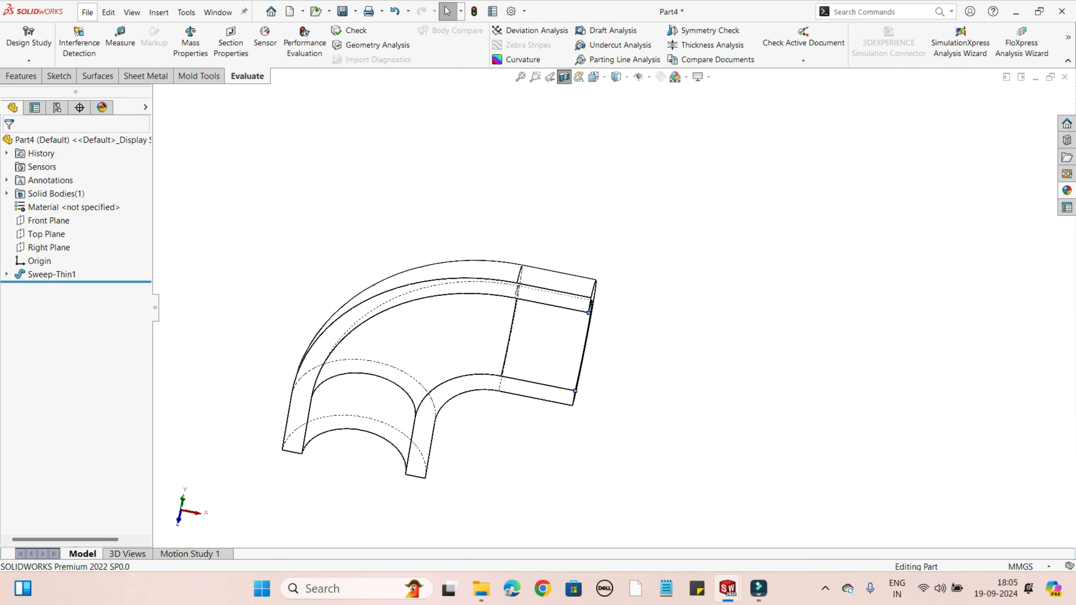
left_click(21, 76)
left_click(564, 77)
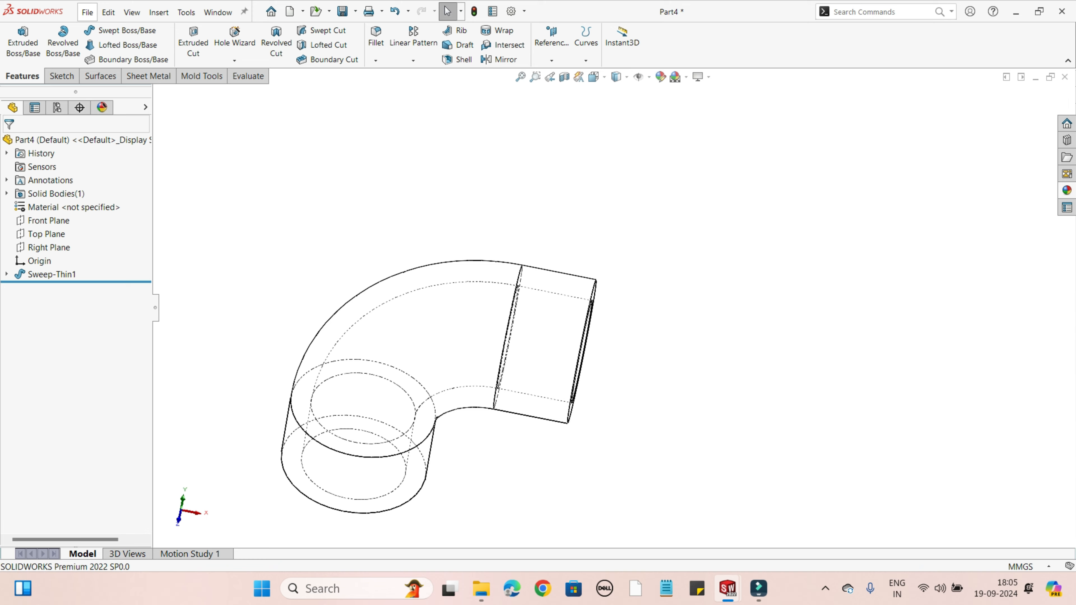
left_click(848, 588)
left_click(652, 211)
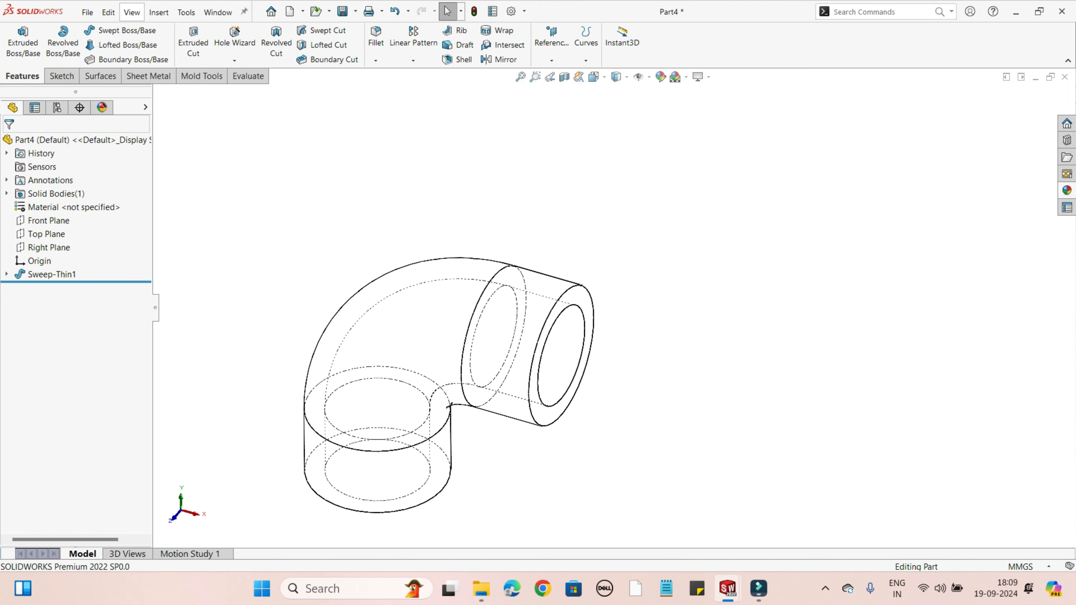
Step: Display the elbow shaded with edges and turn off shadows in shaded mode
scroll(550, 327, "up", 1)
mouse_move(550, 327)
middle_mouse_down()
mouse_move(483, 328)
mouse_move(572, 325)
middle_mouse_up()
scroll(542, 339, "down", 3)
left_click(595, 77)
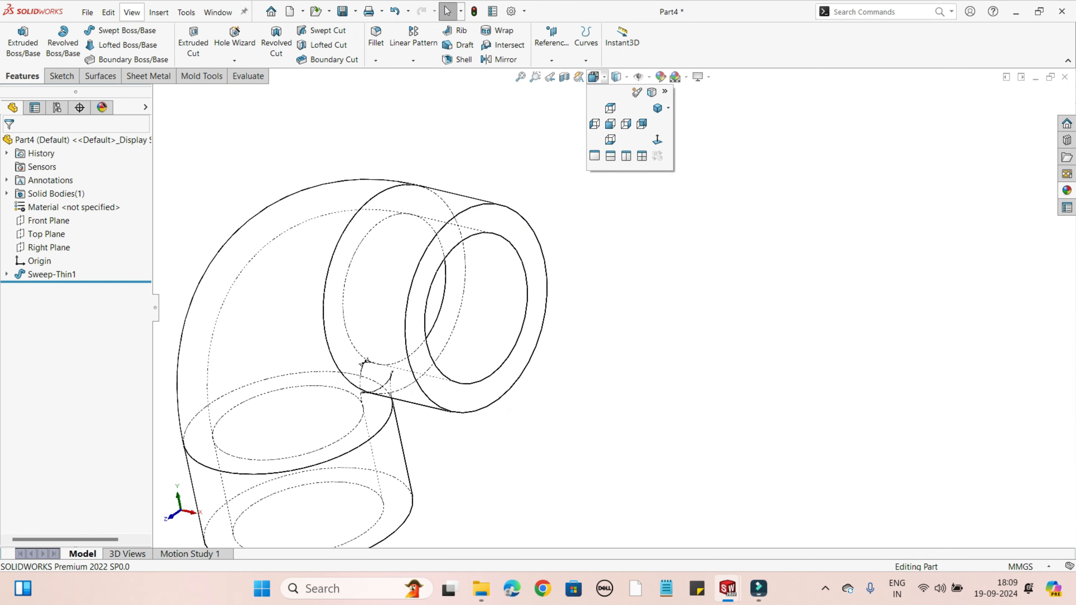
left_click(638, 77)
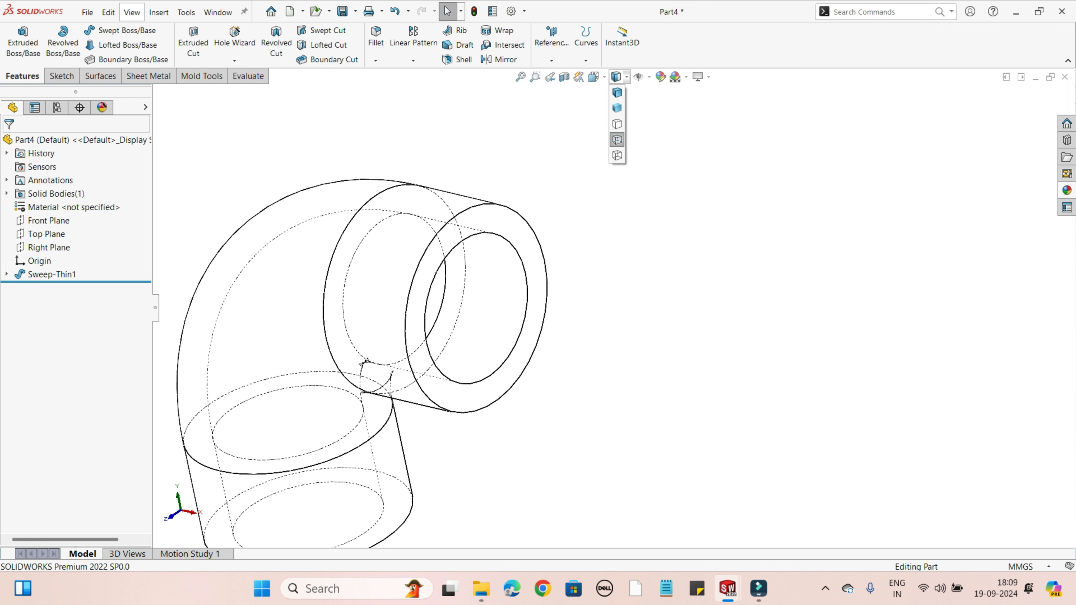
mouse_move(639, 77)
left_click(617, 92)
scroll(525, 313, "up", 2)
mouse_move(525, 314)
middle_mouse_down()
mouse_move(381, 279)
mouse_move(365, 212)
mouse_move(424, 190)
middle_mouse_up()
mouse_move(698, 77)
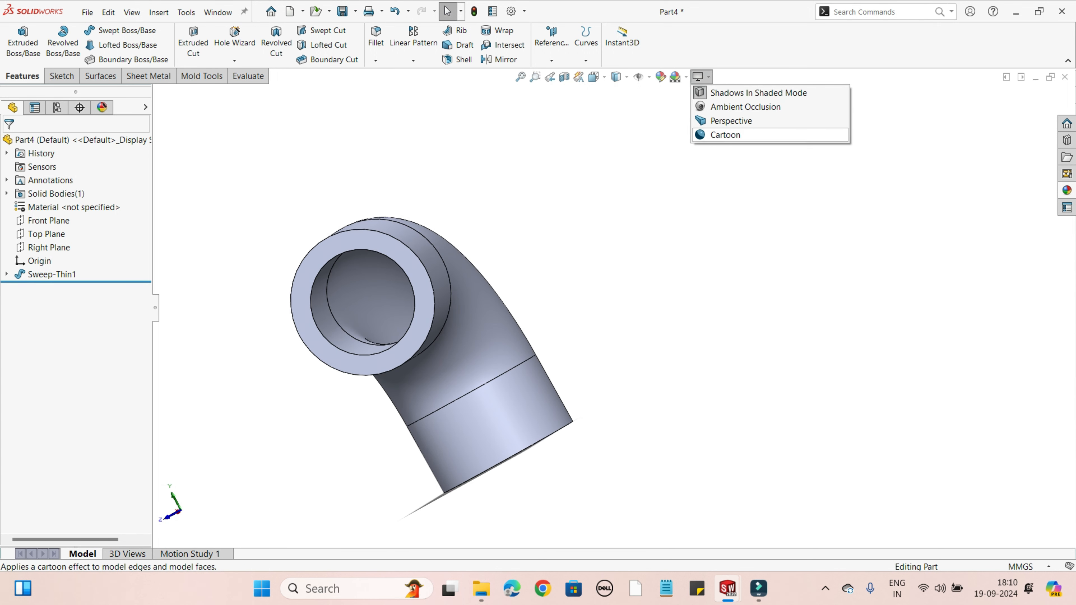
left_click(737, 93)
mouse_move(424, 297)
middle_mouse_down()
mouse_move(550, 296)
mouse_move(466, 297)
mouse_move(525, 293)
middle_mouse_up()
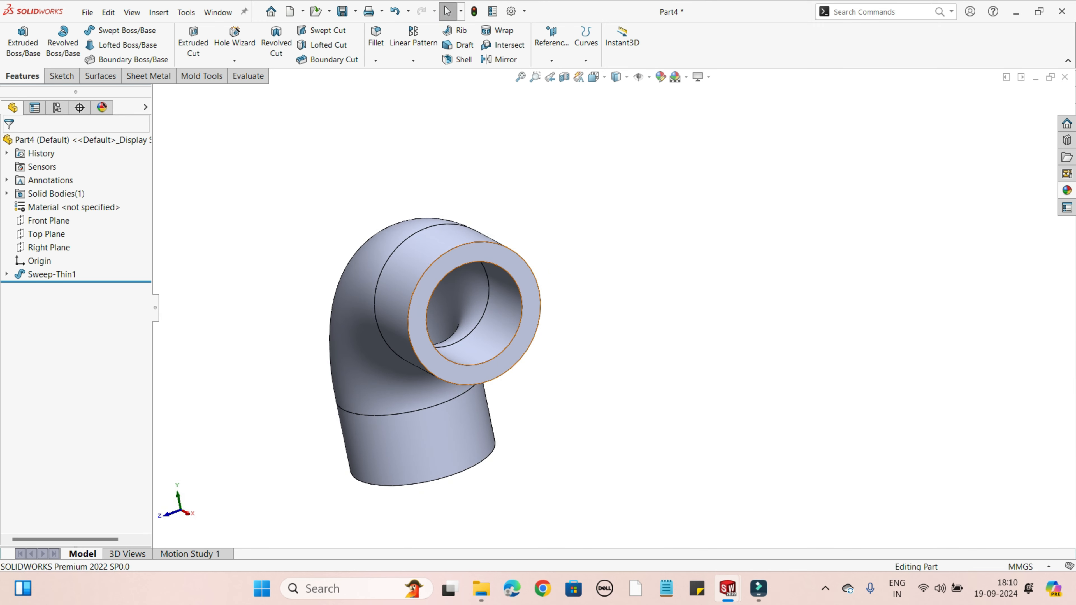
right_click(525, 292)
left_click(553, 314)
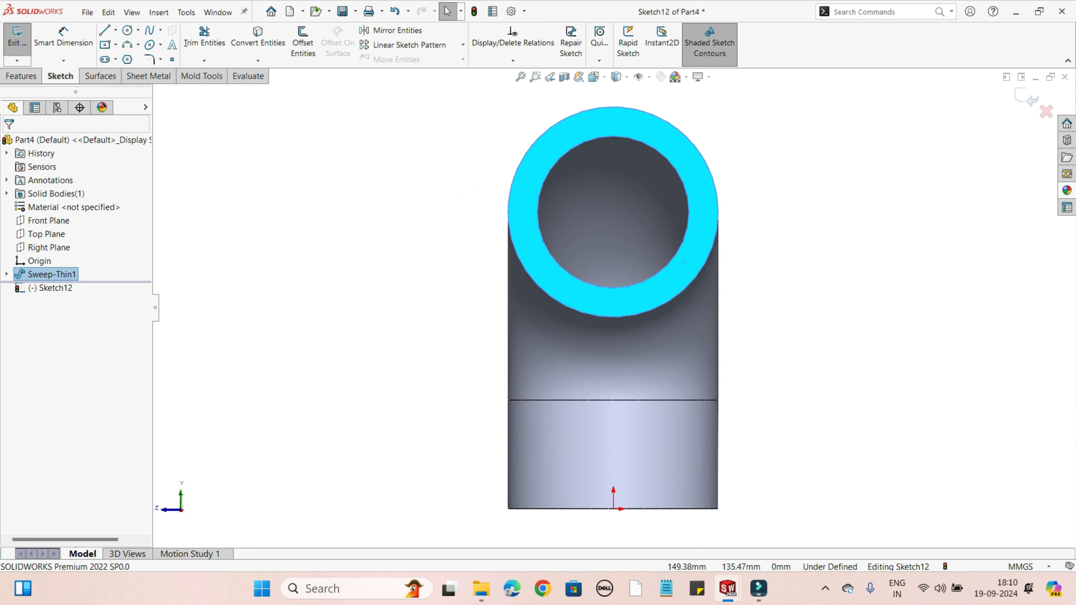
left_click(1026, 98)
Step: Sketch a centre rectangle about 365 by 397 mm from the origin on the end face of the elbow's vertical leg
mouse_move(635, 237)
middle_mouse_down()
mouse_move(627, 339)
mouse_move(667, 347)
middle_mouse_up()
middle_click_drag(610, 314, 686, 310)
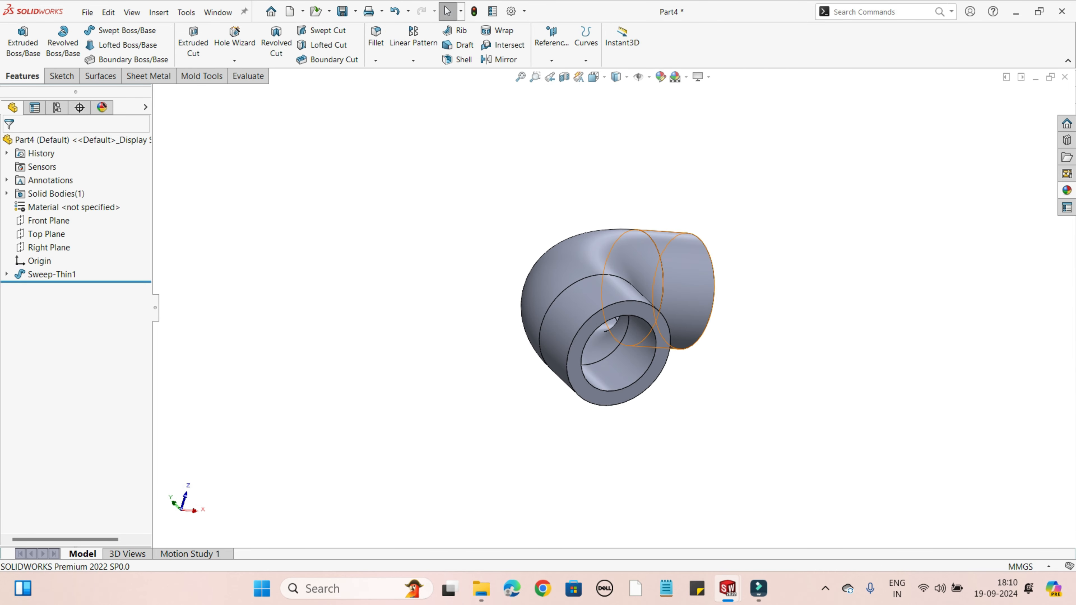
right_click(654, 326)
left_click(670, 313)
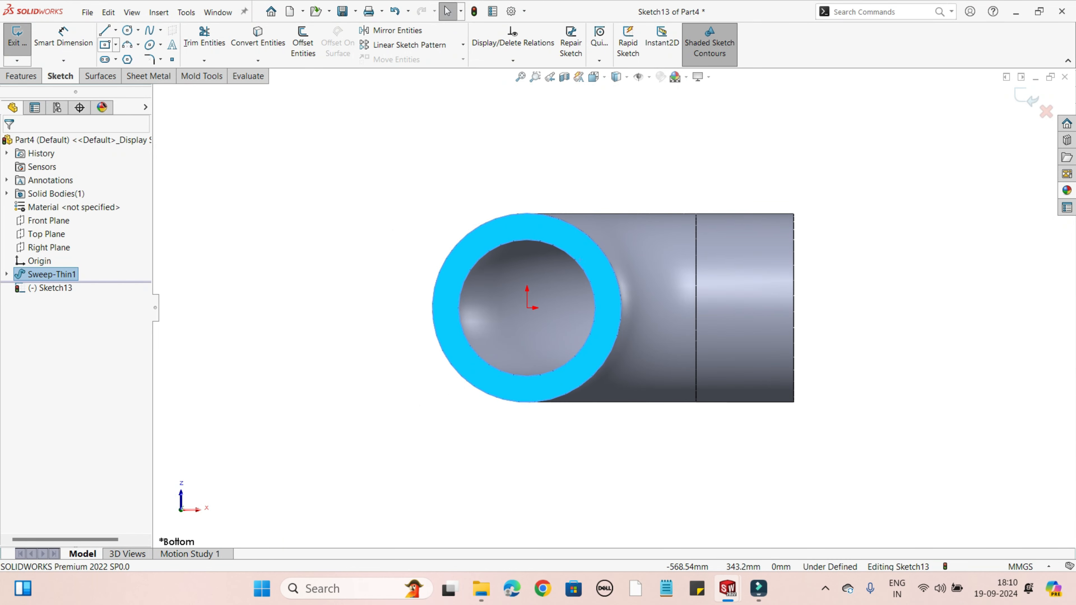
left_click(105, 44)
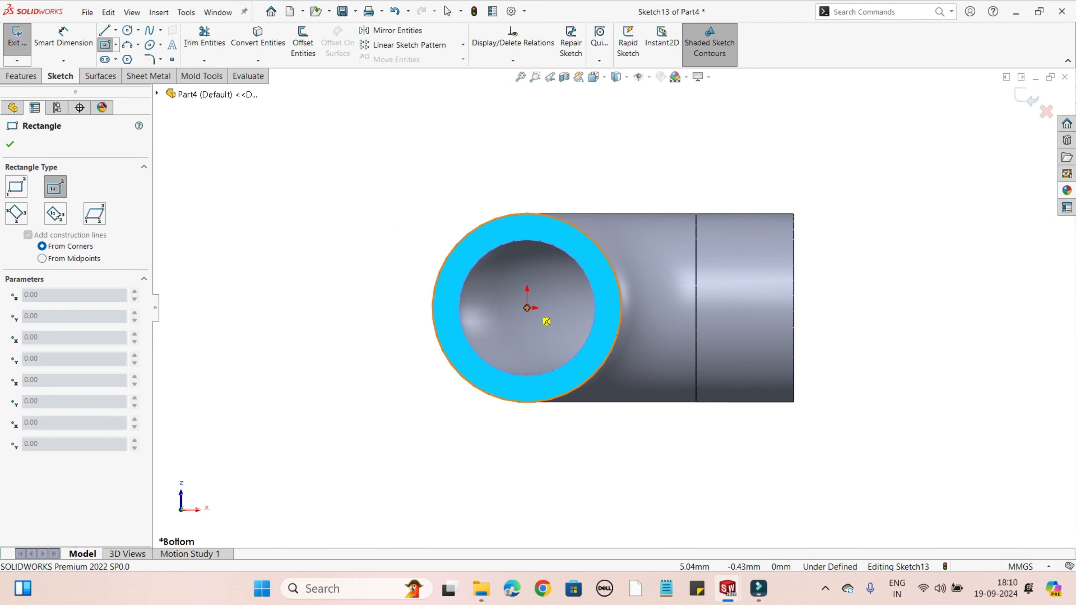
left_click(527, 307)
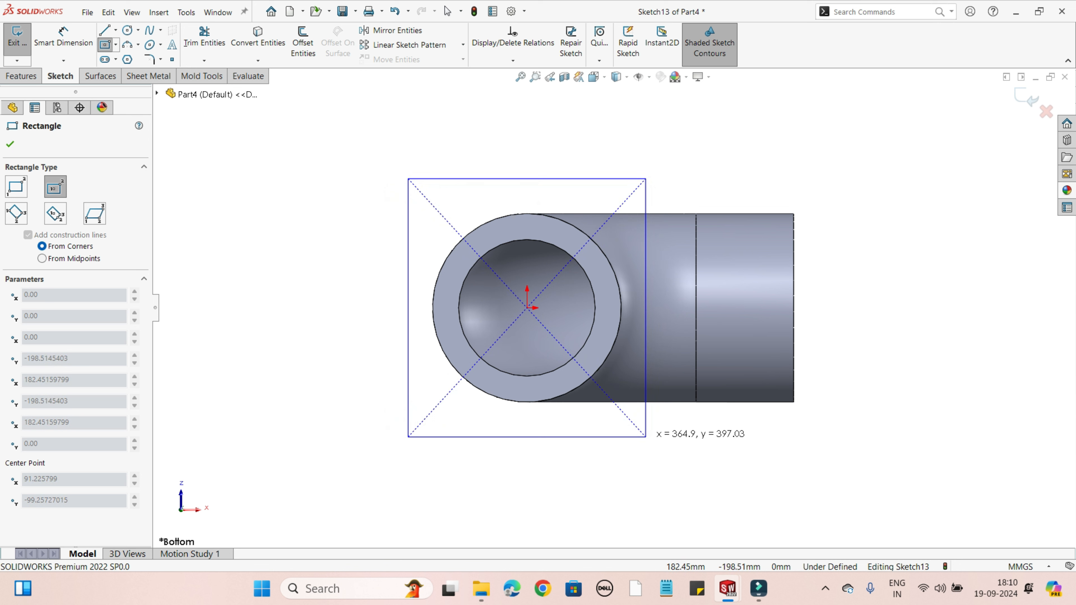
left_click(646, 437)
right_click(647, 437)
key("Escape")
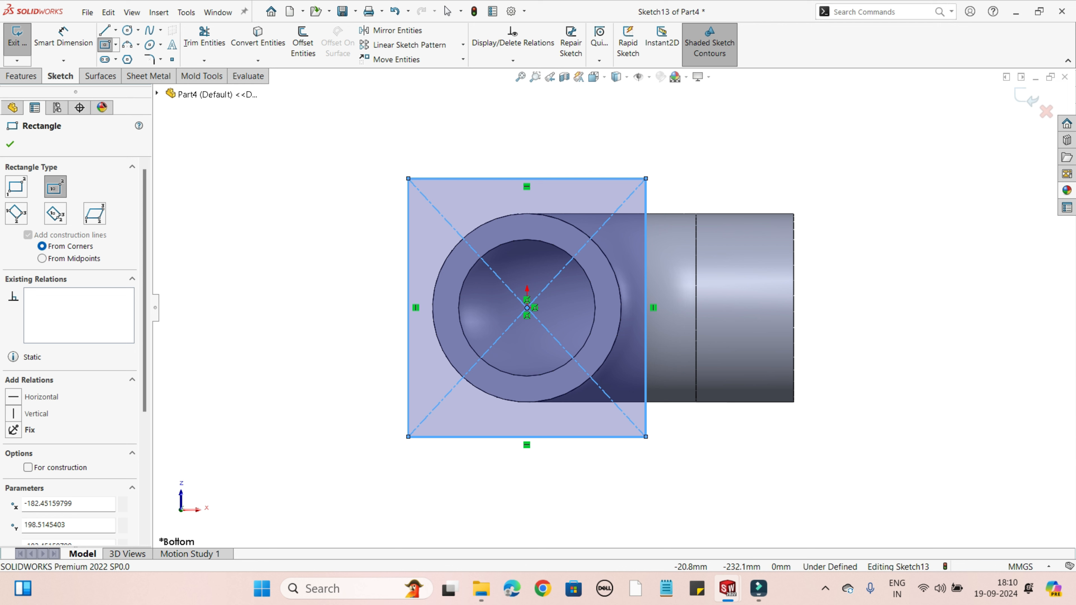
key("Escape")
Step: Dimension the rectangle as a 360 by 360 mm square
left_click(63, 38)
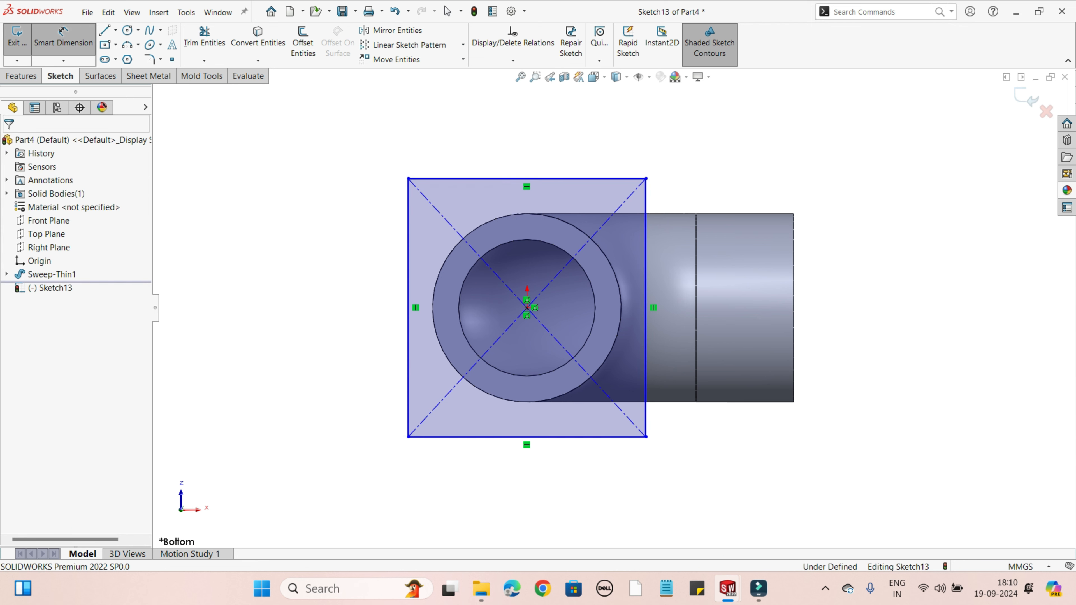
left_click(487, 179)
left_click(527, 135)
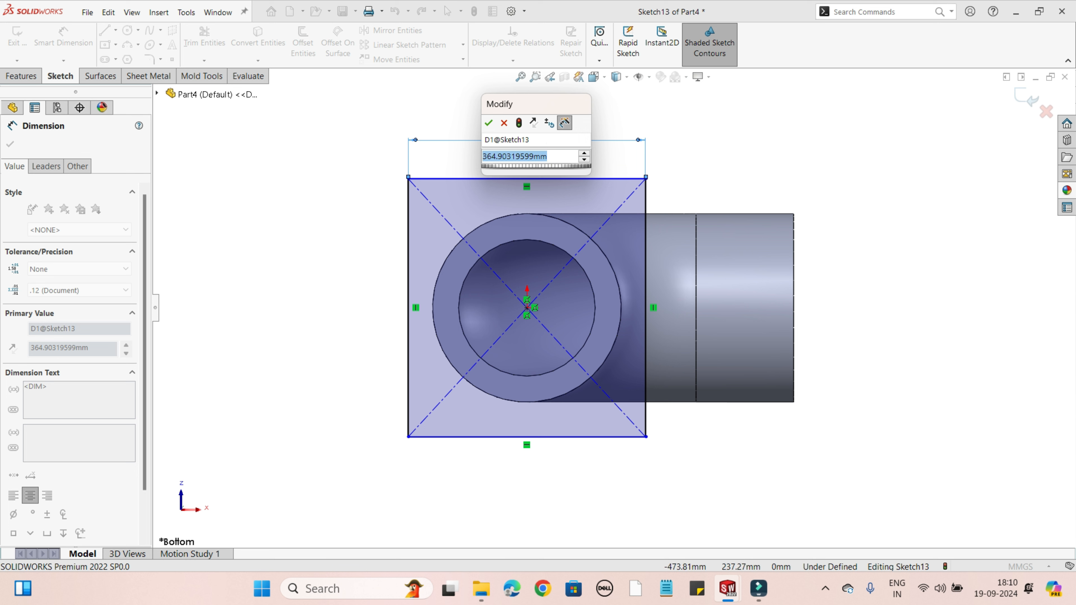
type("360")
key("Return")
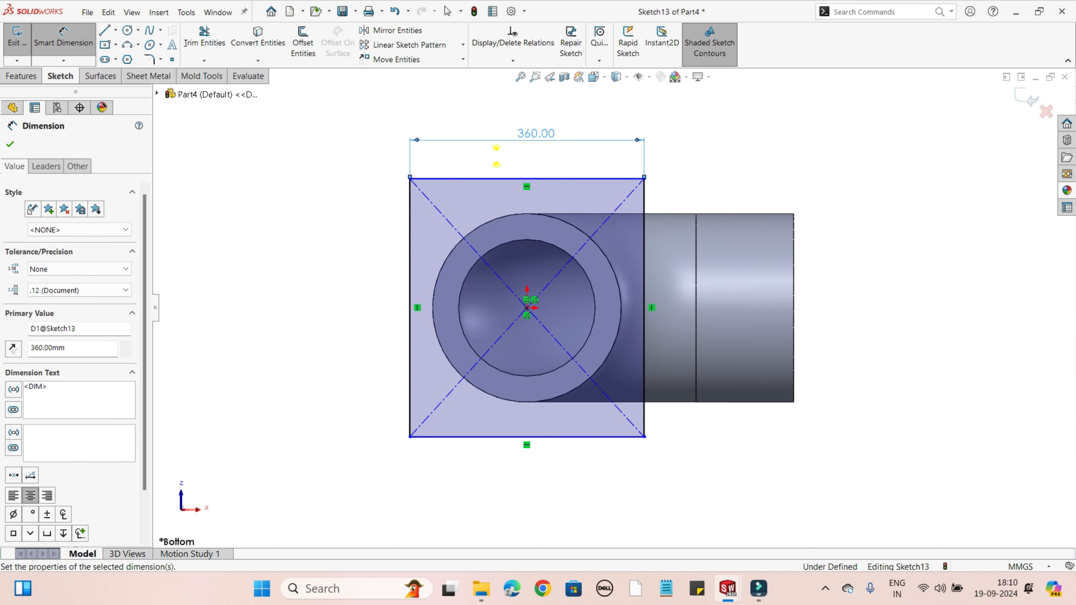
left_click(644, 330)
left_click(779, 323)
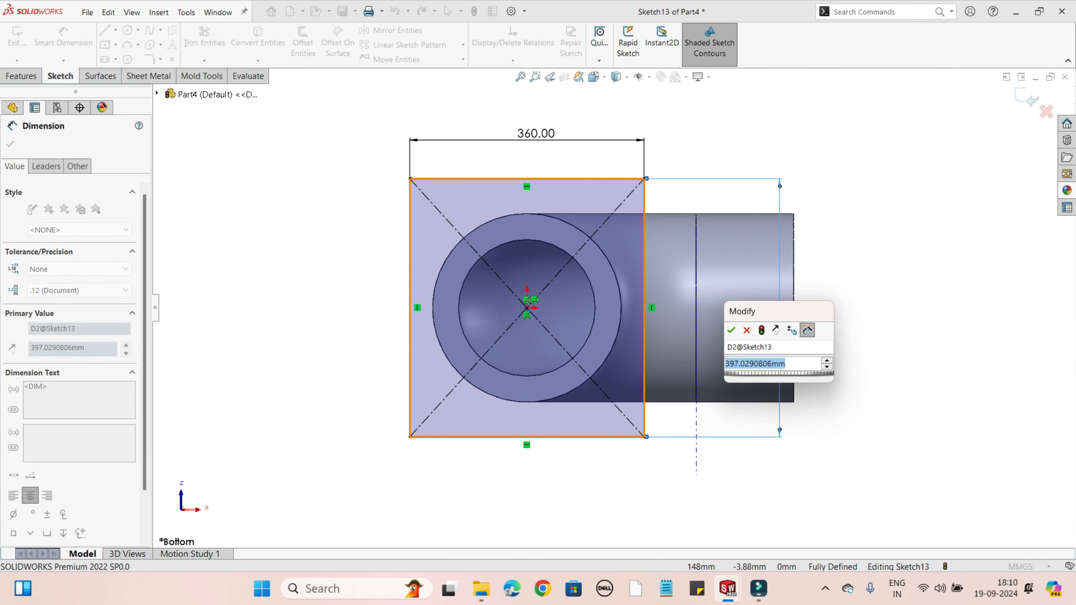
type("360")
key("Return")
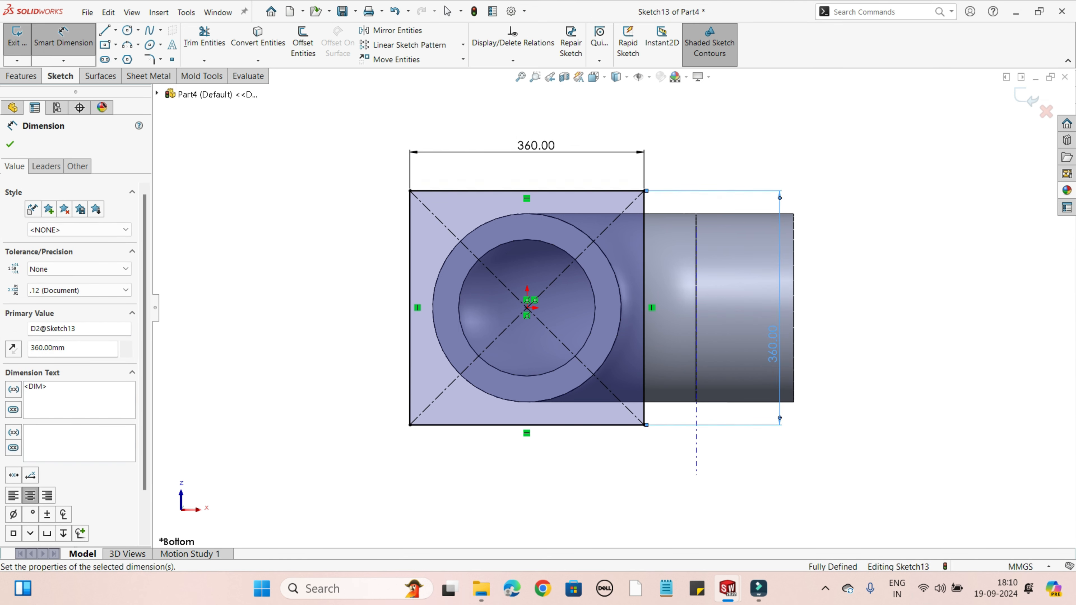
Step: Convert the pipe's outer circular edge into the sketch and offset the circle inward by 3 mm
scroll(386, 247, "down", 1)
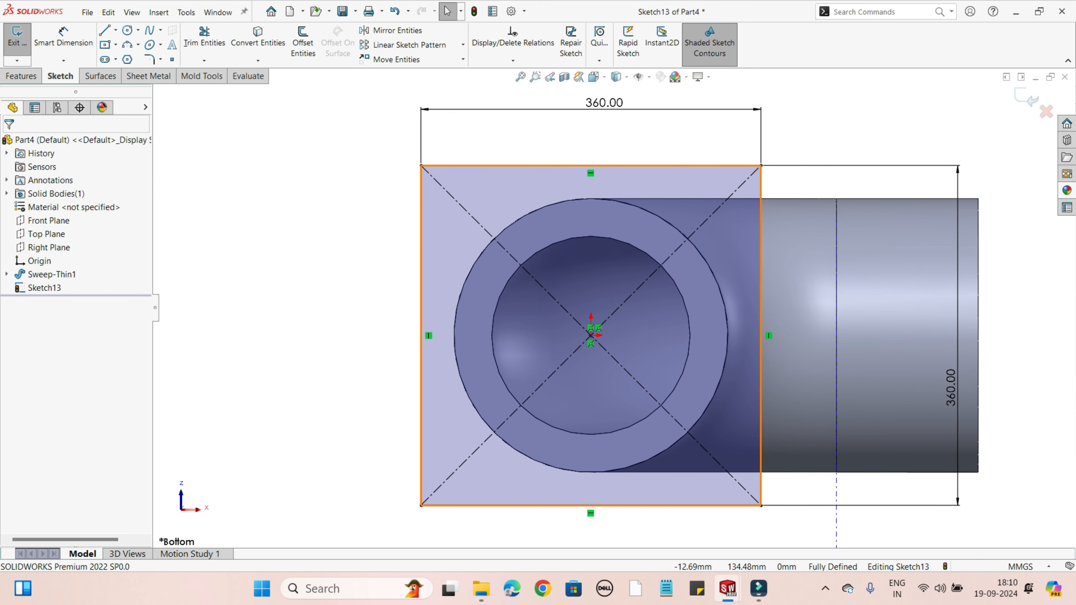
left_click(584, 199)
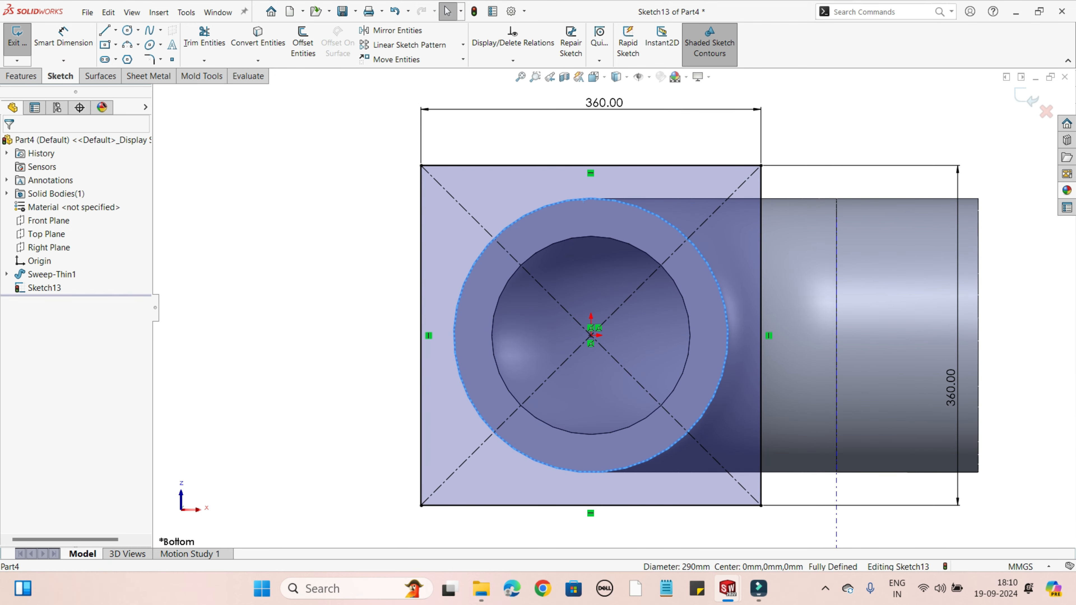
left_click(258, 37)
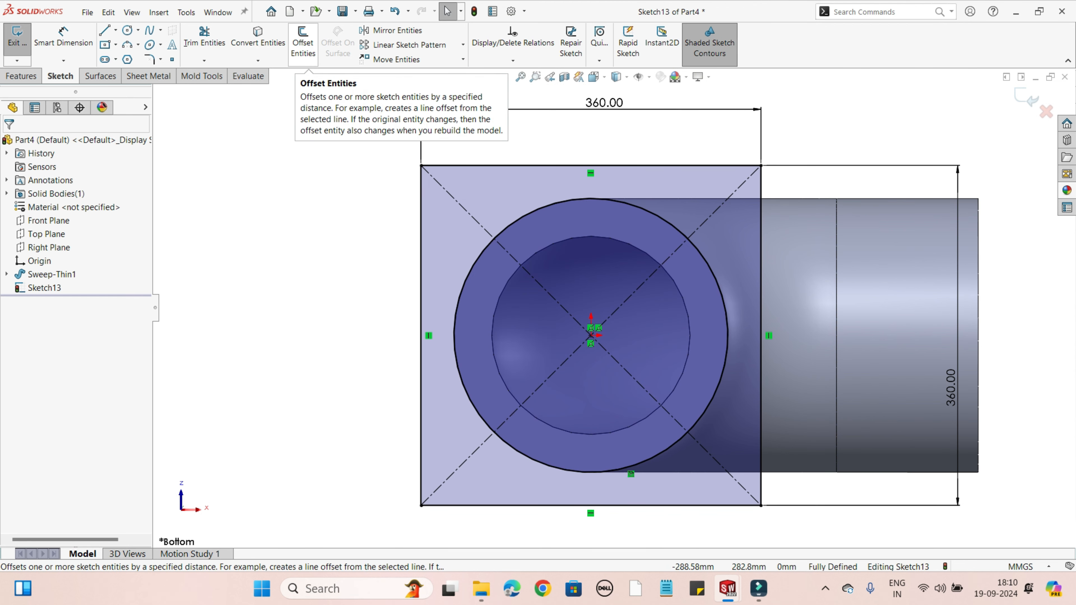
left_click(302, 43)
left_click(514, 221)
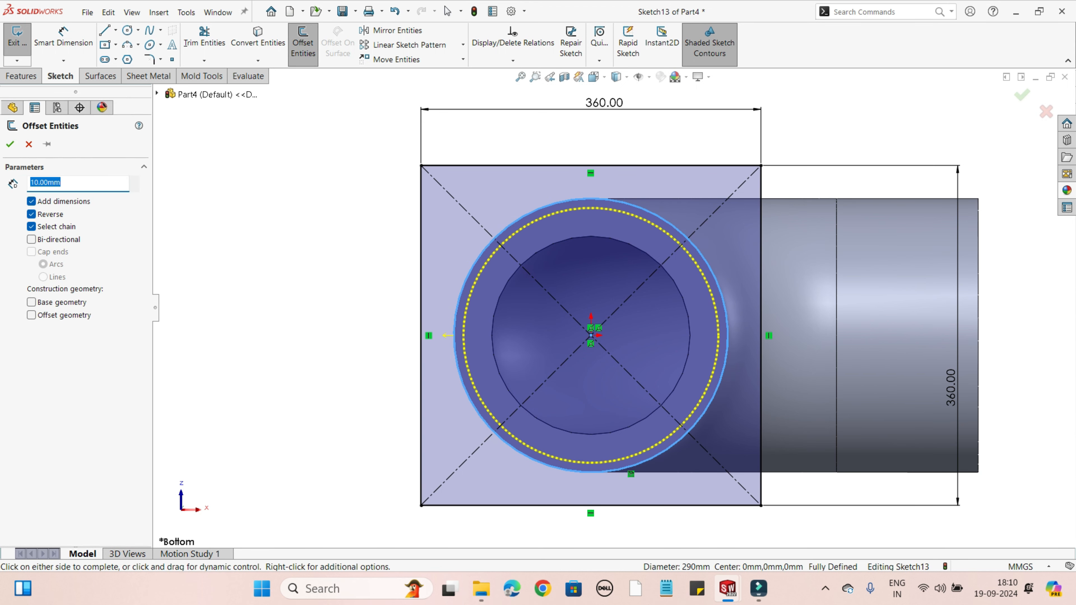
type("3")
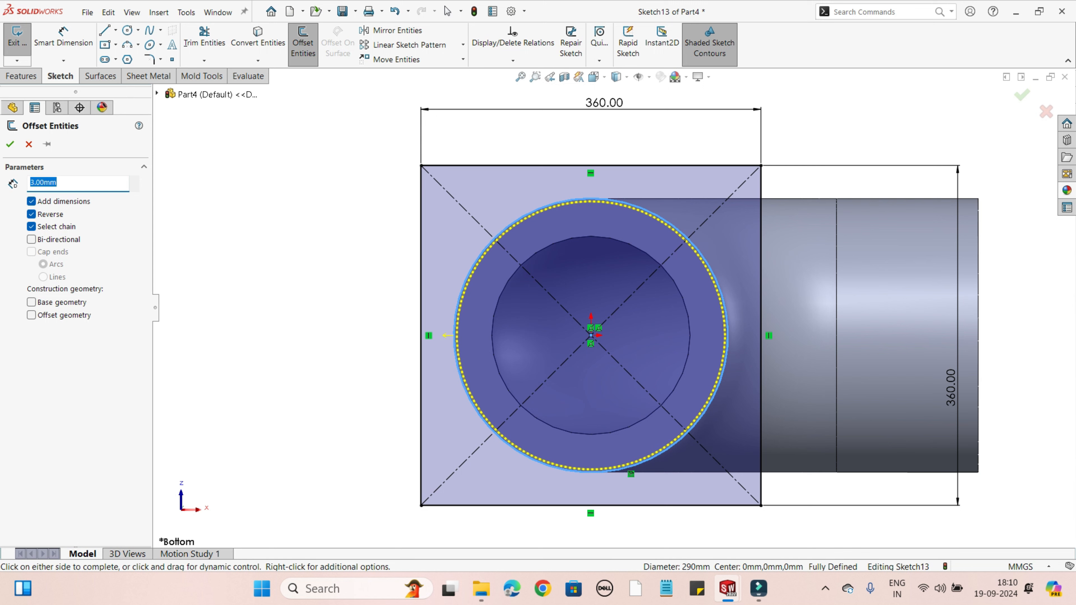
left_click(10, 144)
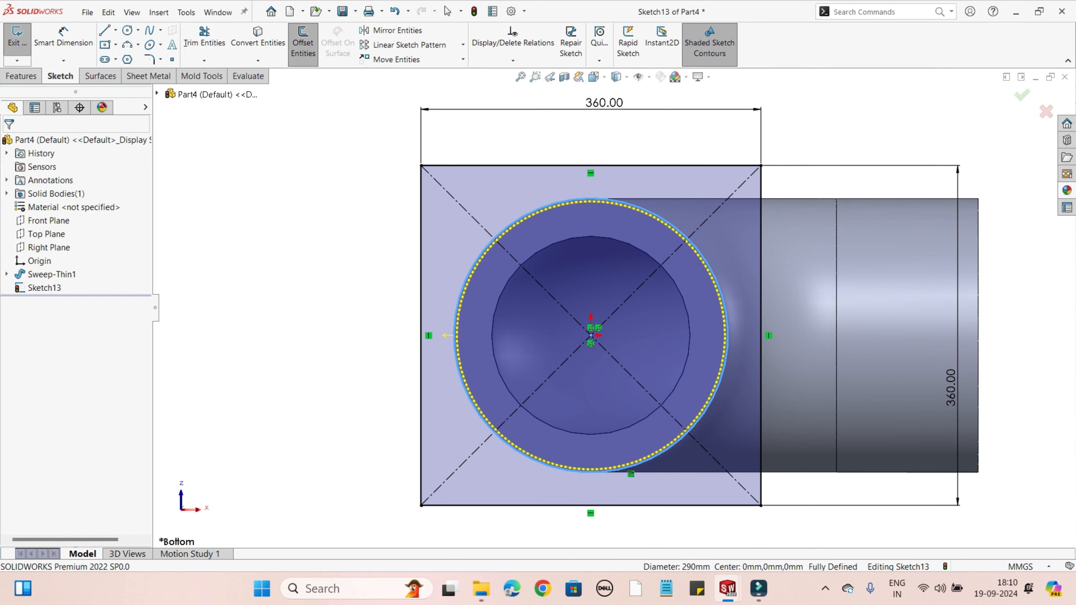
Step: Change the outer converted circle to construction geometry
scroll(499, 185, "down", 3)
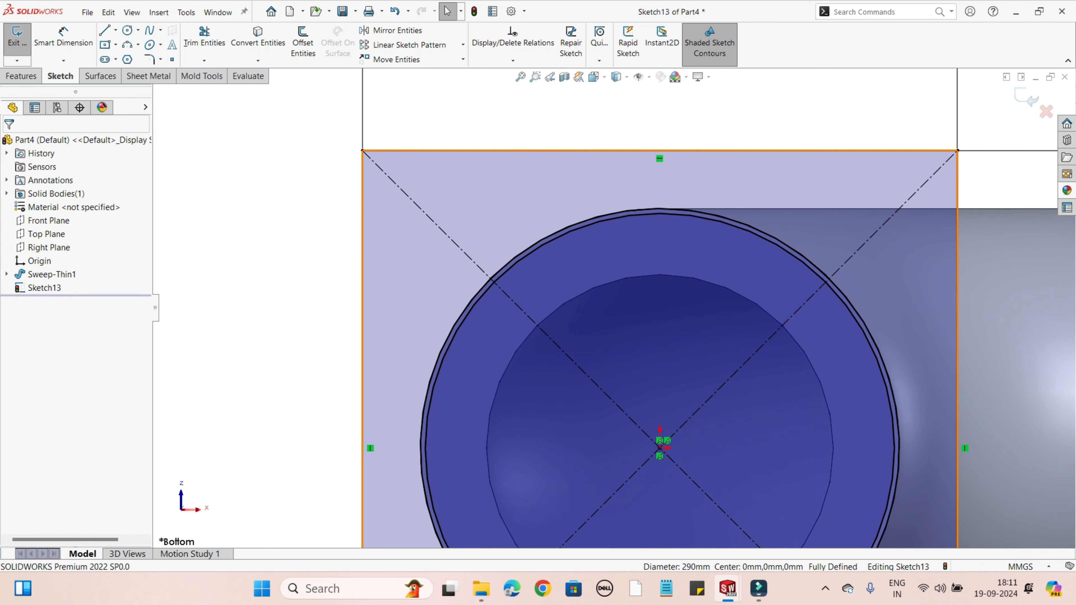
scroll(614, 303, "up", 2)
middle_click_drag(615, 303, 486, 318)
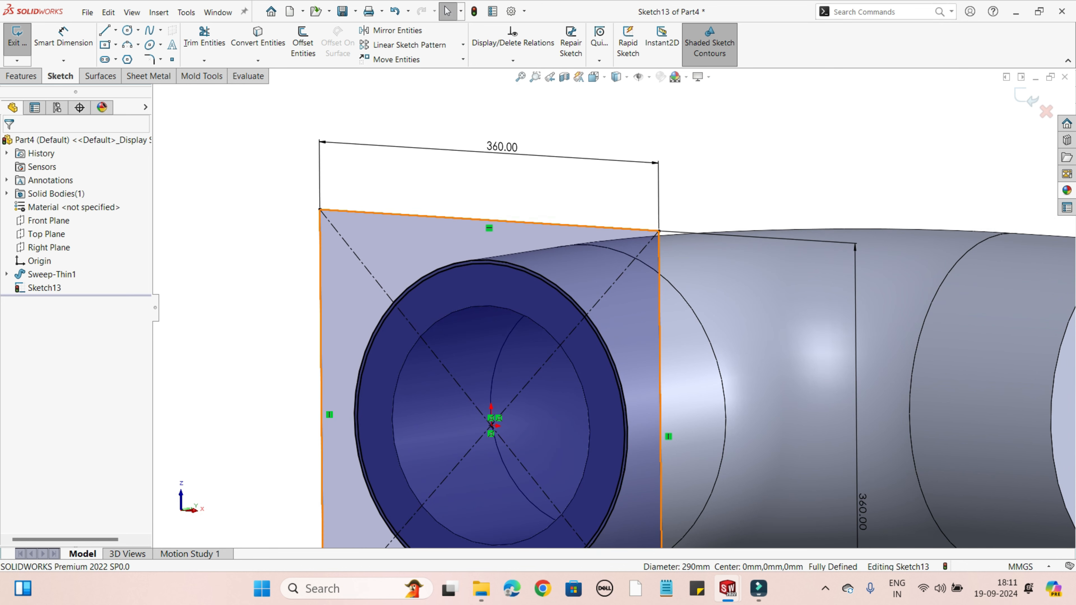
left_click(589, 314)
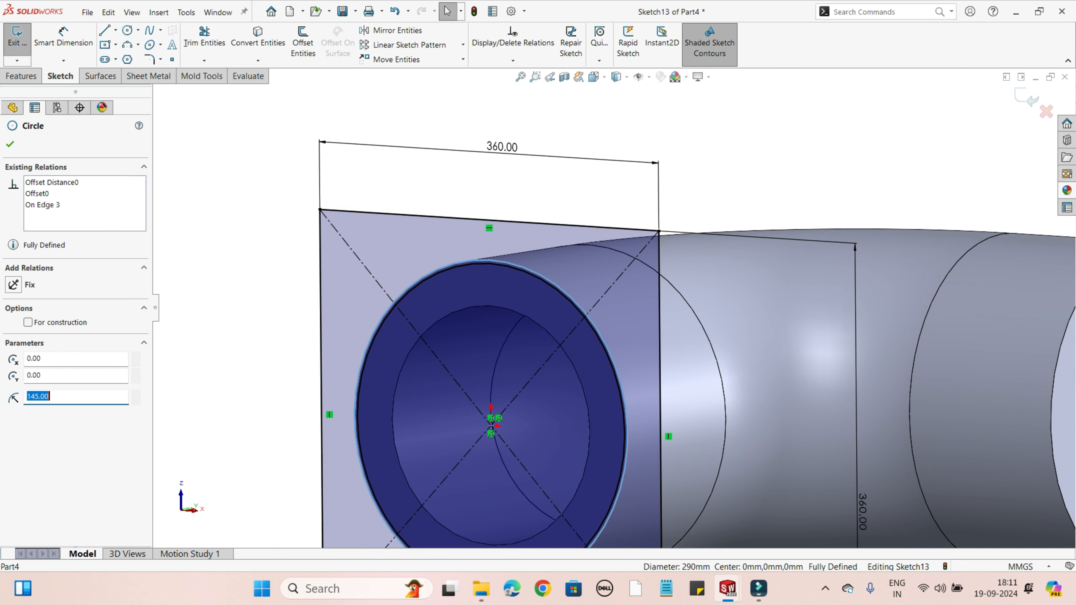
right_click(588, 315)
left_click(616, 299)
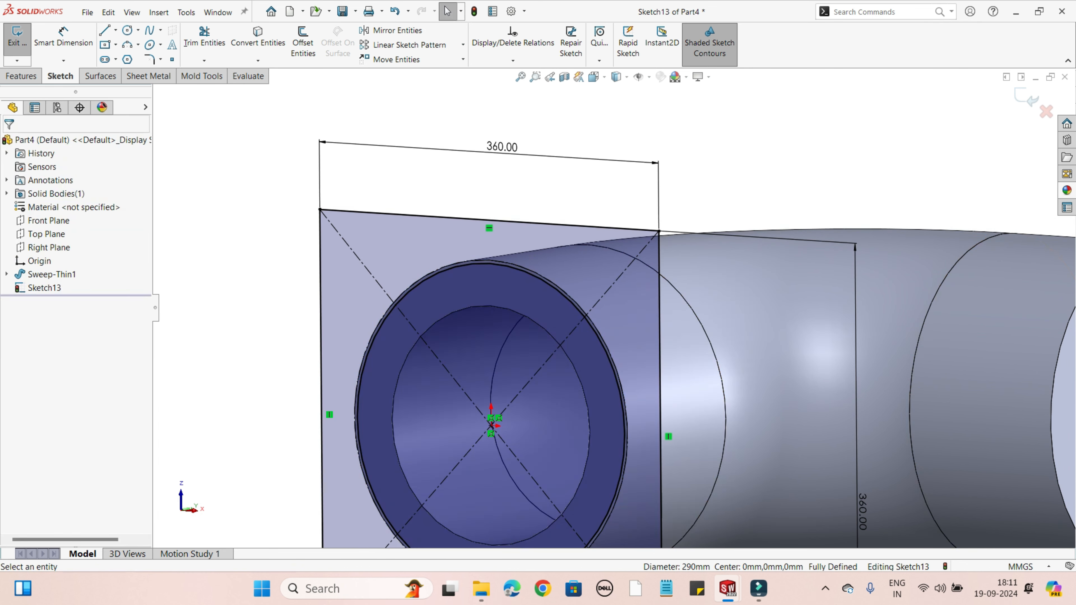
Step: Examine how the construction circle and the inner offset circle sit against the pipe's end face and outer wall
scroll(610, 295, "up", 3)
middle_click_drag(610, 295, 520, 328)
middle_click_drag(581, 309, 648, 281)
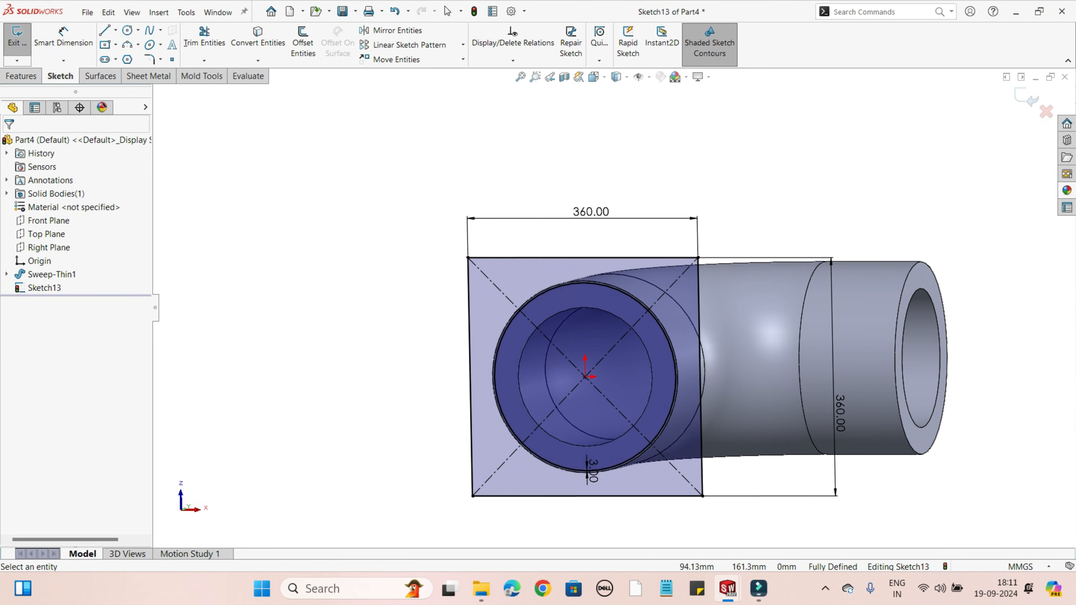
scroll(665, 405, "down", 1)
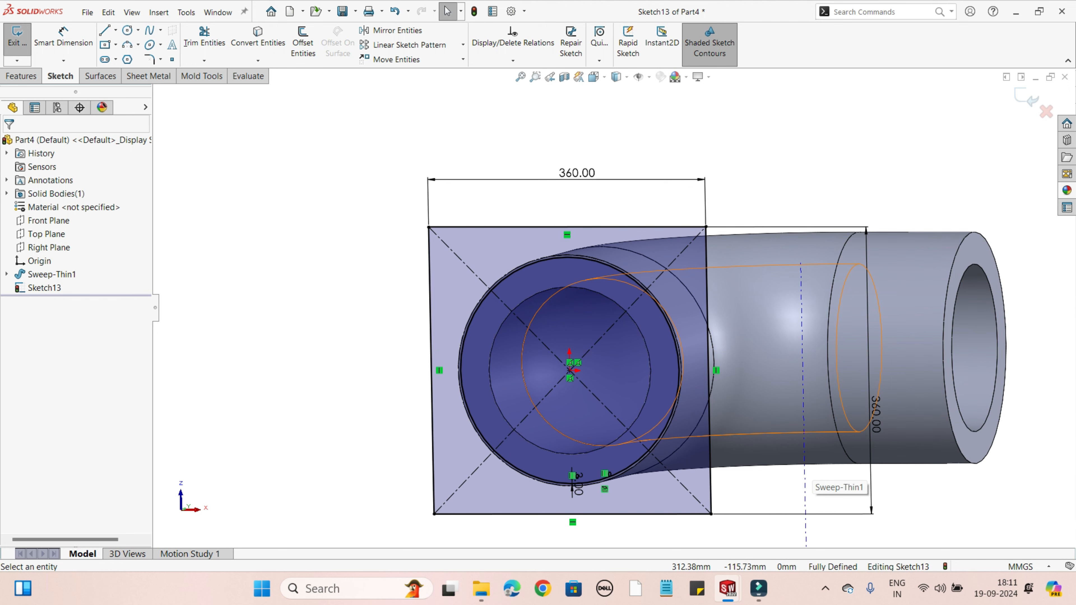
middle_click_drag(699, 271, 581, 338)
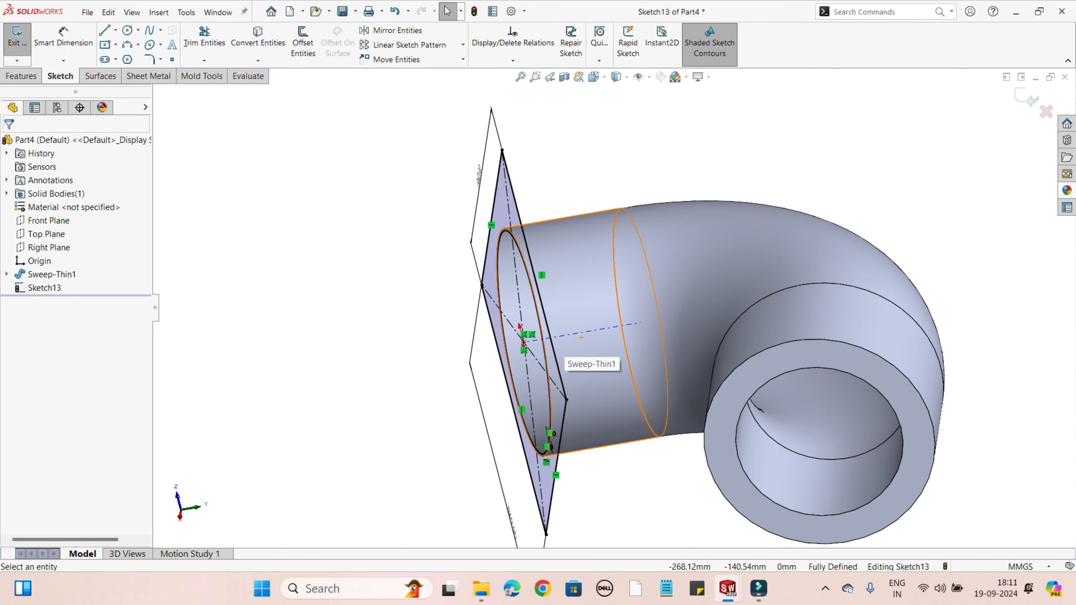
scroll(581, 338, "down", 5)
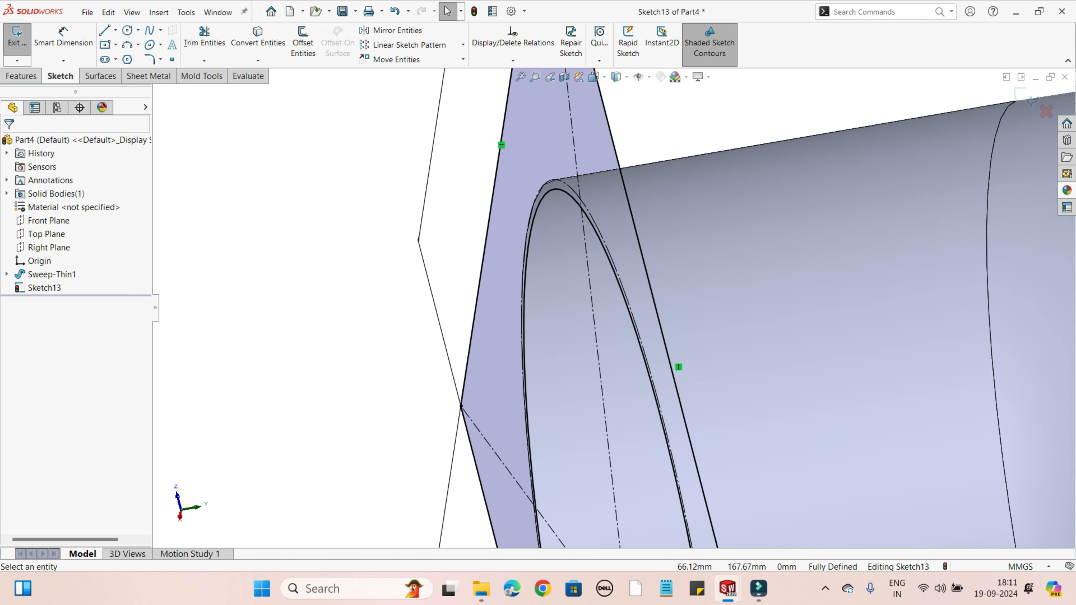
scroll(559, 338, "down", 5)
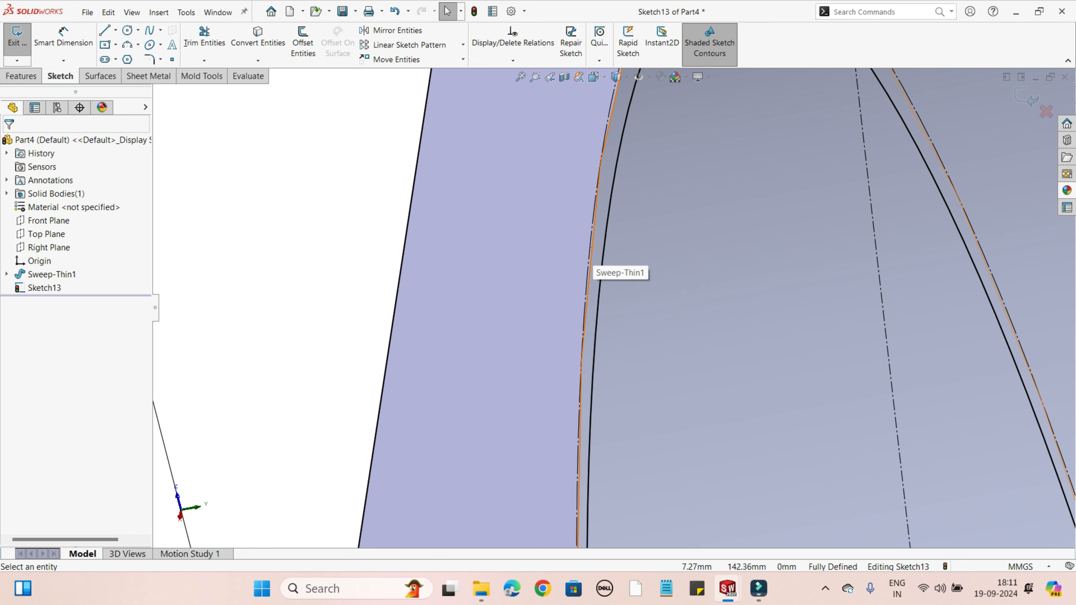
scroll(593, 267, "up", 3)
middle_click_drag(604, 271, 708, 279)
scroll(707, 279, "down", 3)
middle_click_drag(655, 182, 641, 158)
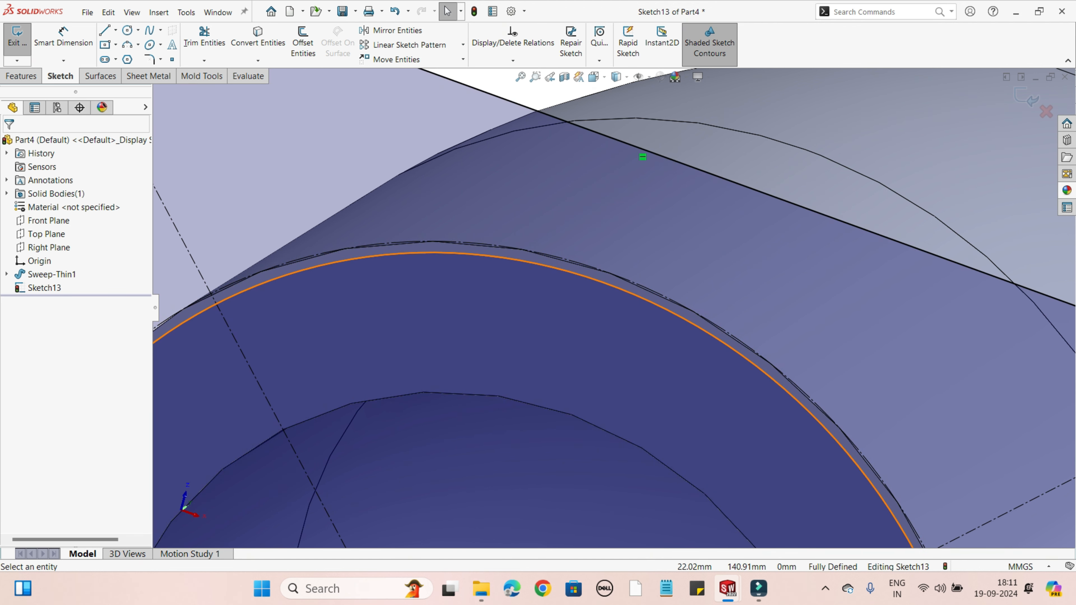
key("f")
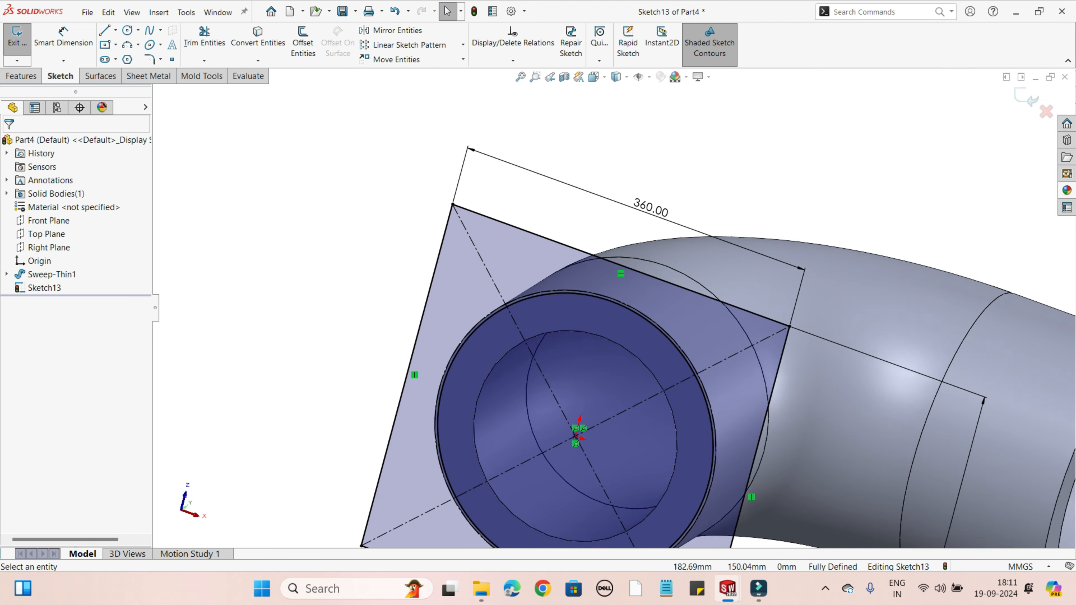
middle_click_drag(822, 497, 814, 524)
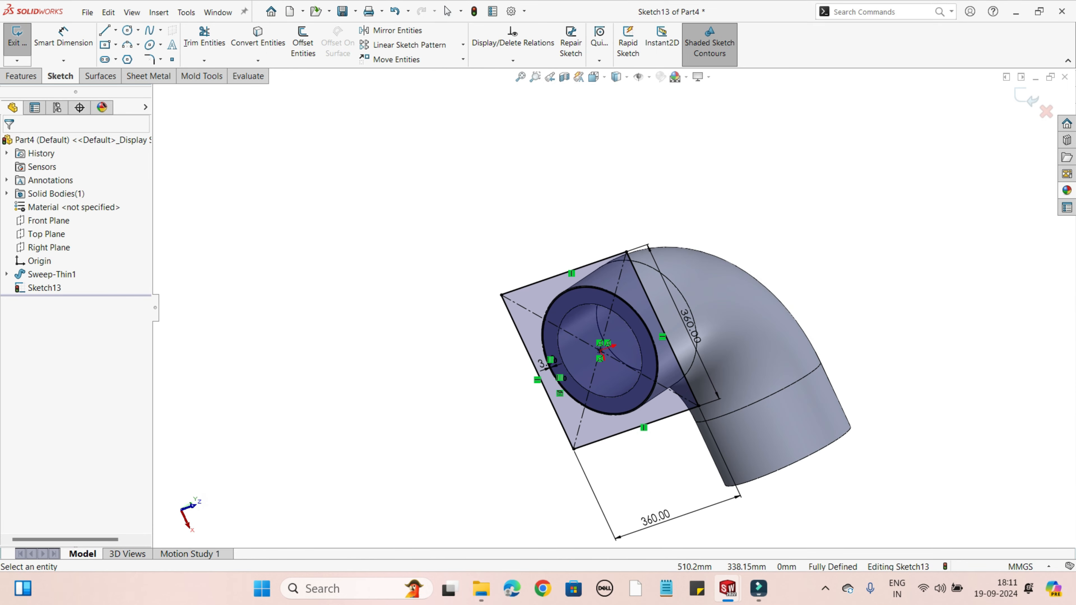
Step: Close the flange sketch and set it up as an extruded boss, clearing the selected contour to use the whole sketch profile
left_click(1025, 97)
left_click(902, 254)
mouse_move(902, 255)
middle_mouse_down()
mouse_move(938, 239)
mouse_move(930, 223)
mouse_move(876, 243)
mouse_move(945, 249)
middle_mouse_up()
scroll(635, 239, "down", 3)
middle_click_drag(742, 288, 661, 286)
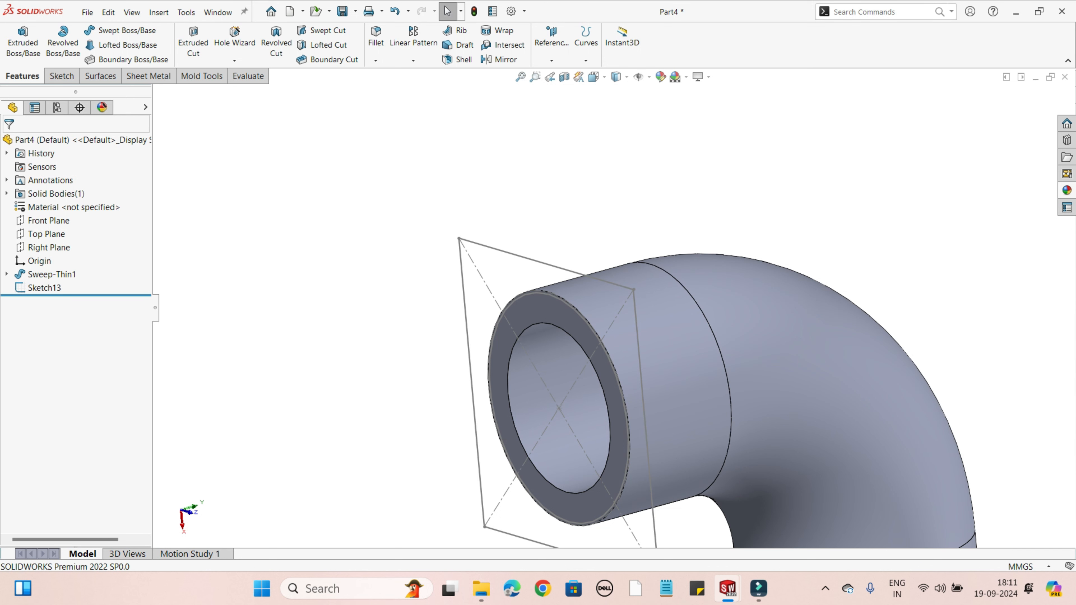
left_click(23, 42)
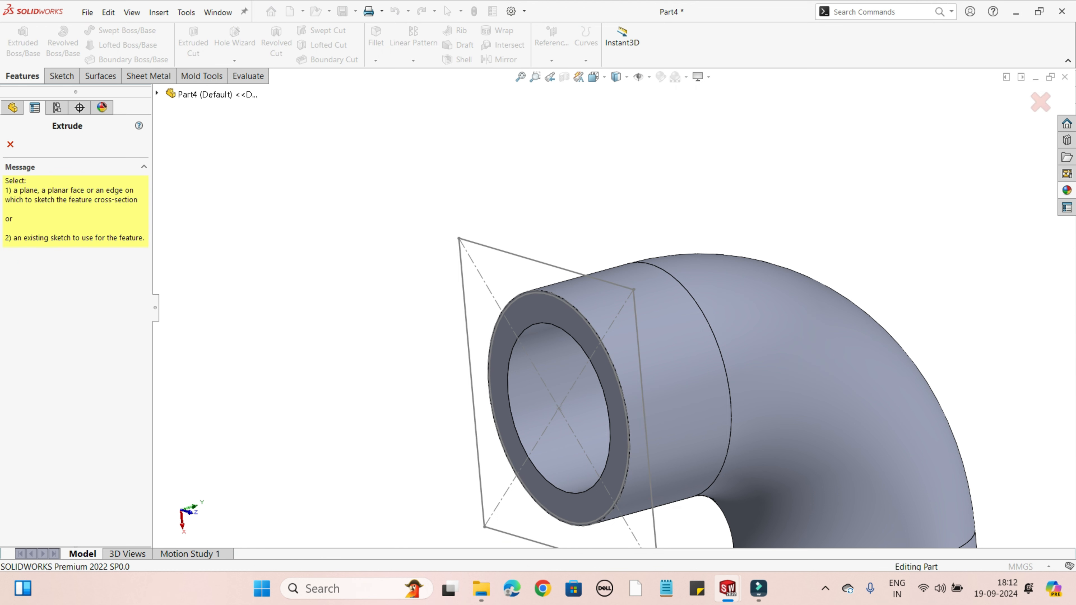
left_click(470, 361)
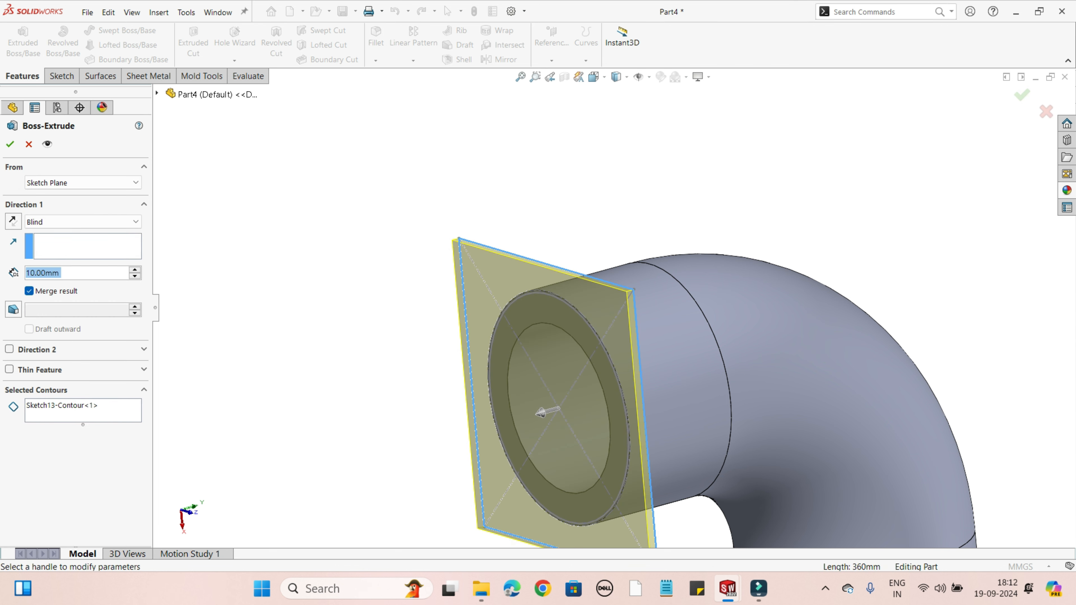
right_click(52, 406)
left_click(85, 414)
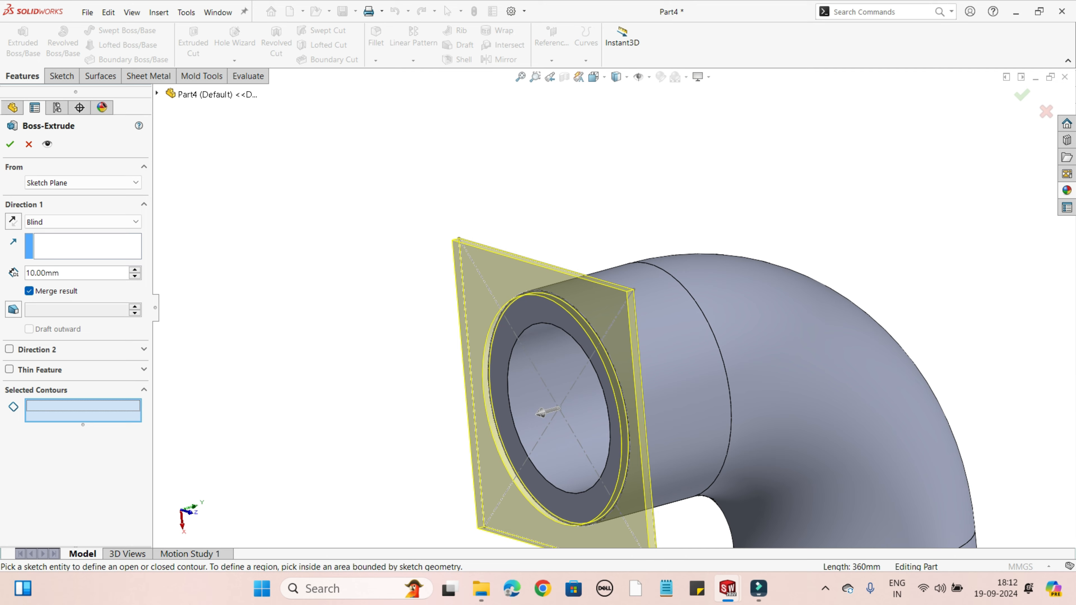
Step: Set the flange extrusion to a blind depth of 50 mm and reverse its direction back along the pipe
middle_click_drag(478, 284, 292, 276)
scroll(292, 274, "down", 10)
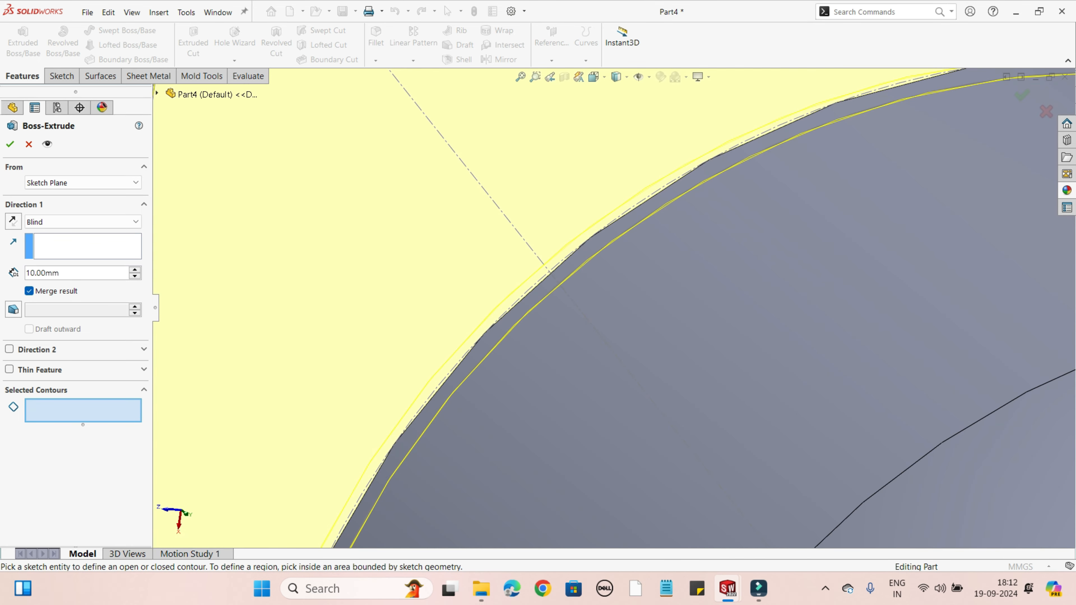
scroll(551, 312, "down", 6)
scroll(716, 293, "up", 5)
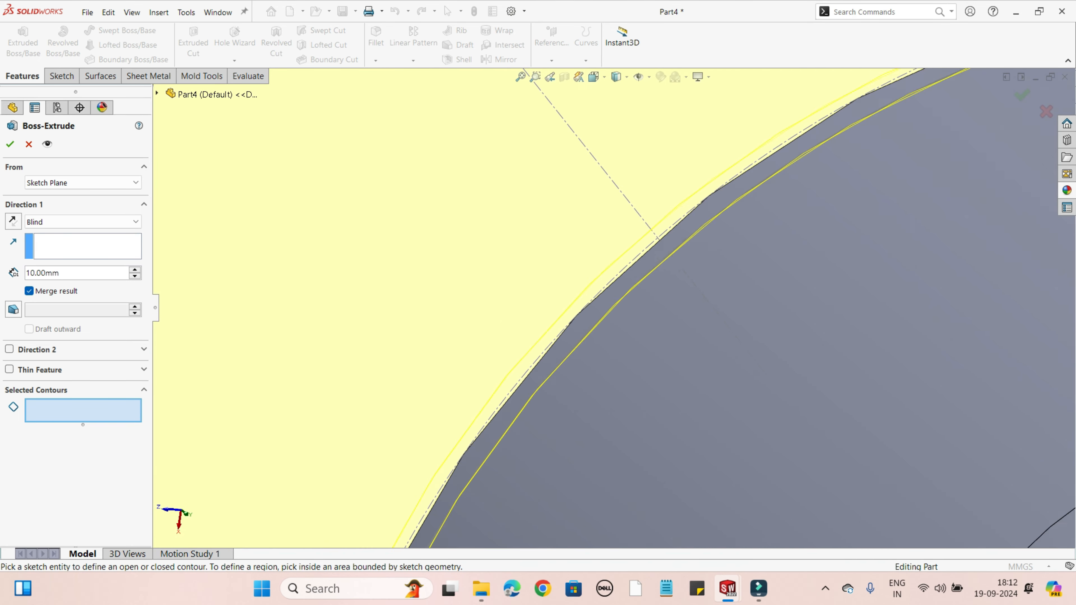
scroll(614, 308, "up", 9)
middle_click_drag(525, 301, 637, 303)
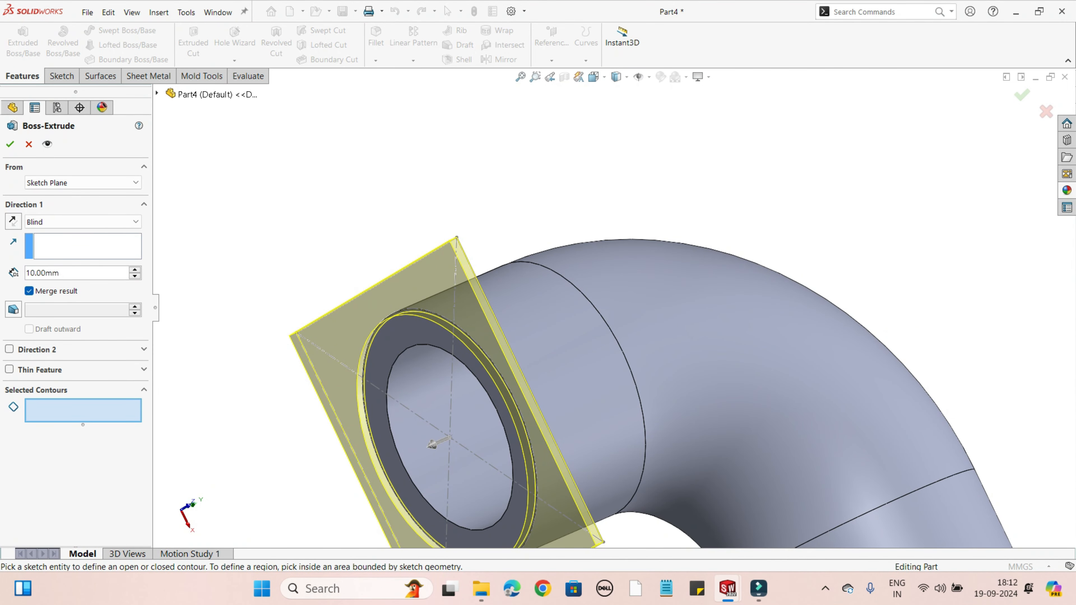
middle_click_drag(462, 407, 390, 400)
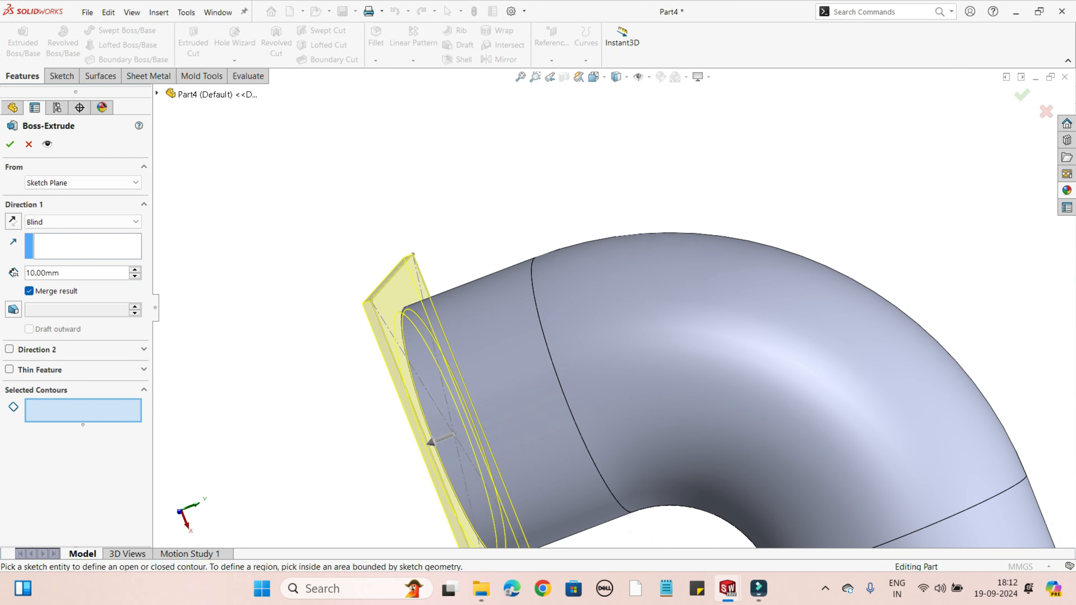
double_click(59, 273)
type("50")
key("Return")
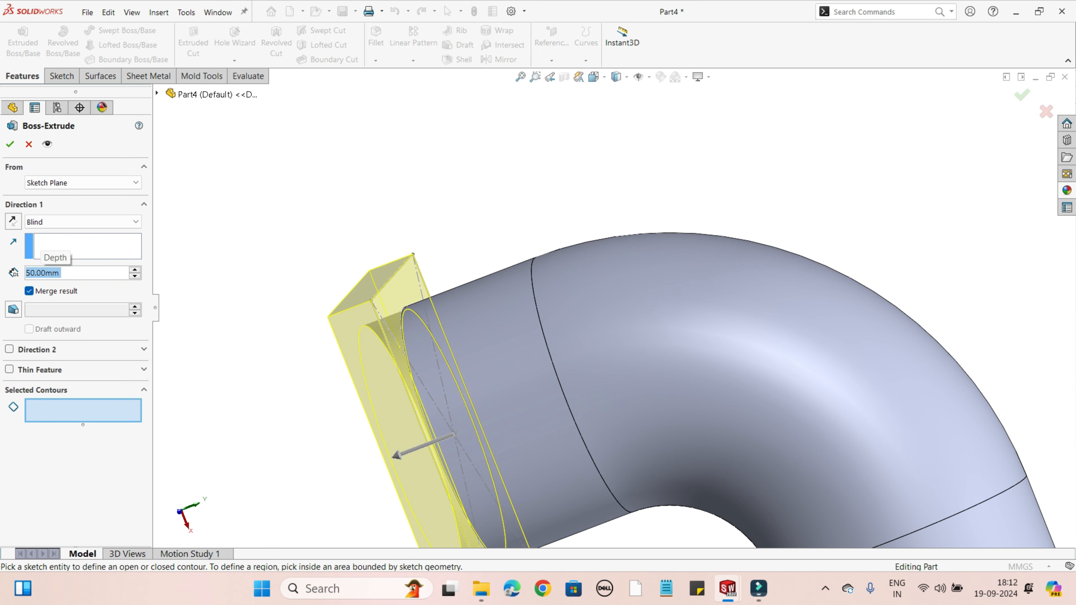
left_click(13, 221)
middle_click_drag(364, 352, 478, 345)
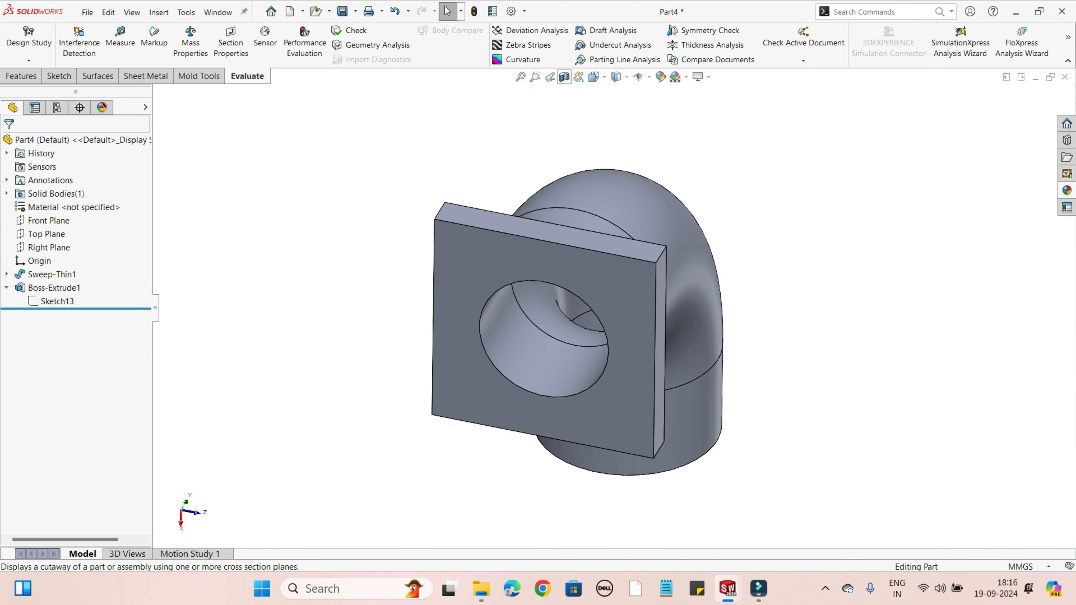
Step: Examine the flange and pipe wall in a temporary section view cut along the Front Plane
left_click(563, 77)
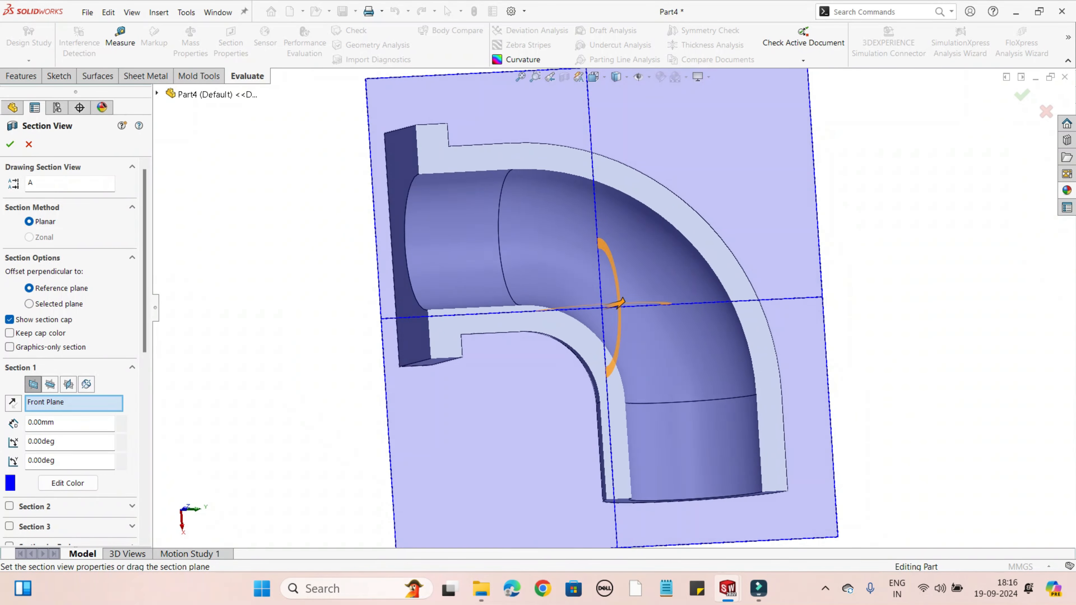
middle_click_drag(546, 343, 501, 346)
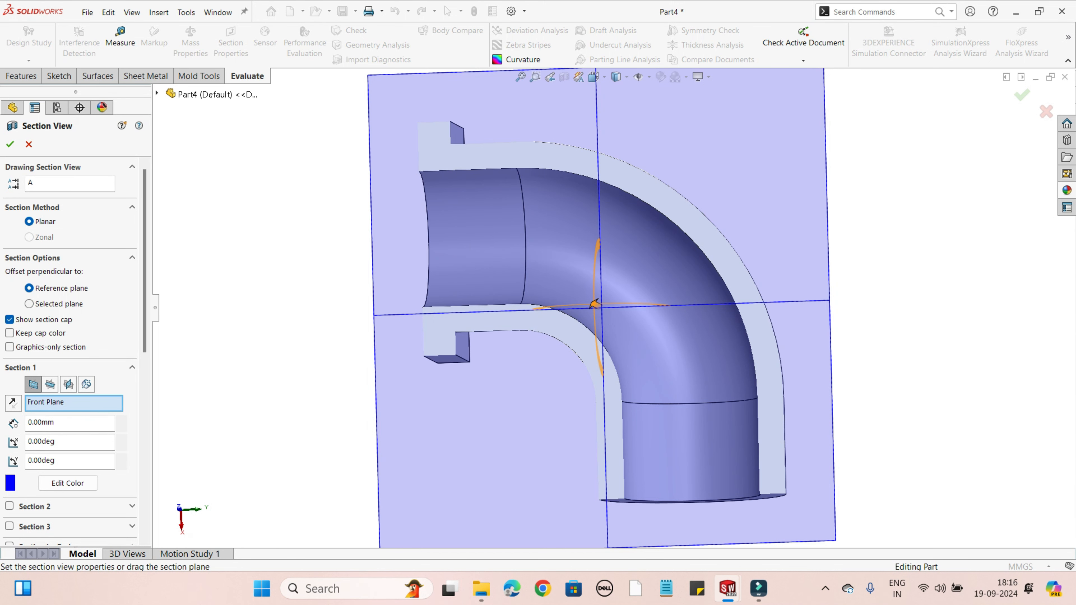
left_click(1022, 95)
middle_click_drag(593, 276, 720, 280)
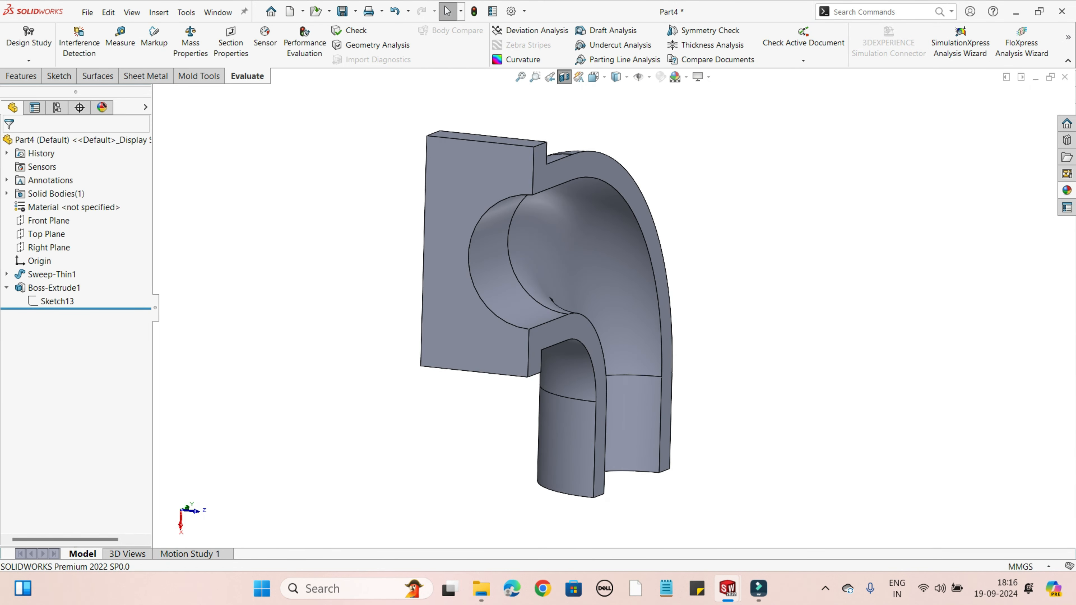
left_click(563, 77)
scroll(604, 309, "up", 1)
middle_click_drag(603, 308, 661, 320)
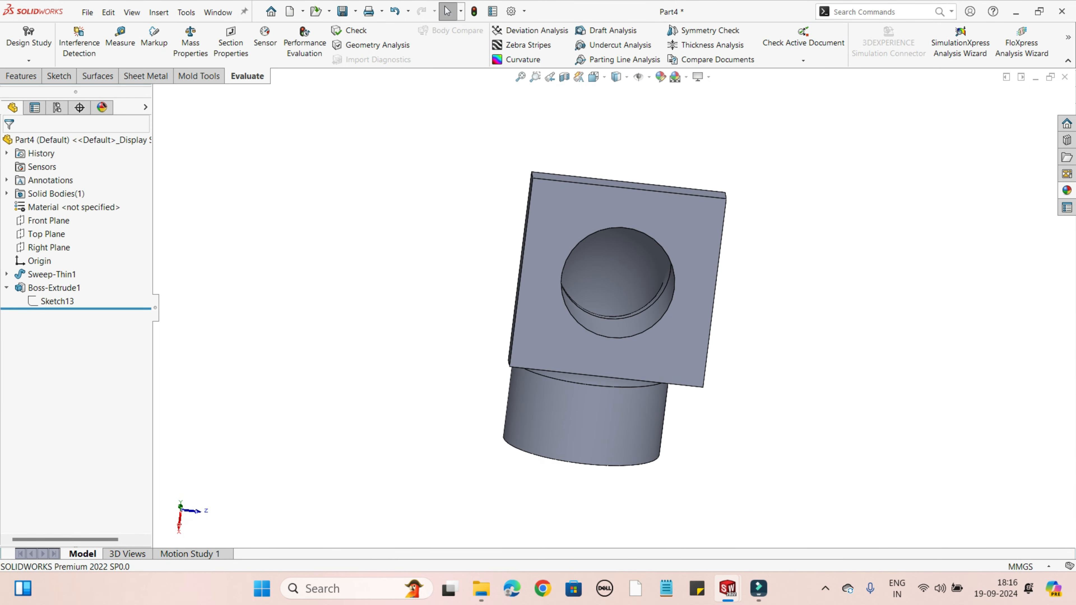
Step: Chamfer the bore's circular edge on the flange's outer face using a symmetric 10 mm offset-face chamfer
left_click(21, 76)
left_click(375, 60)
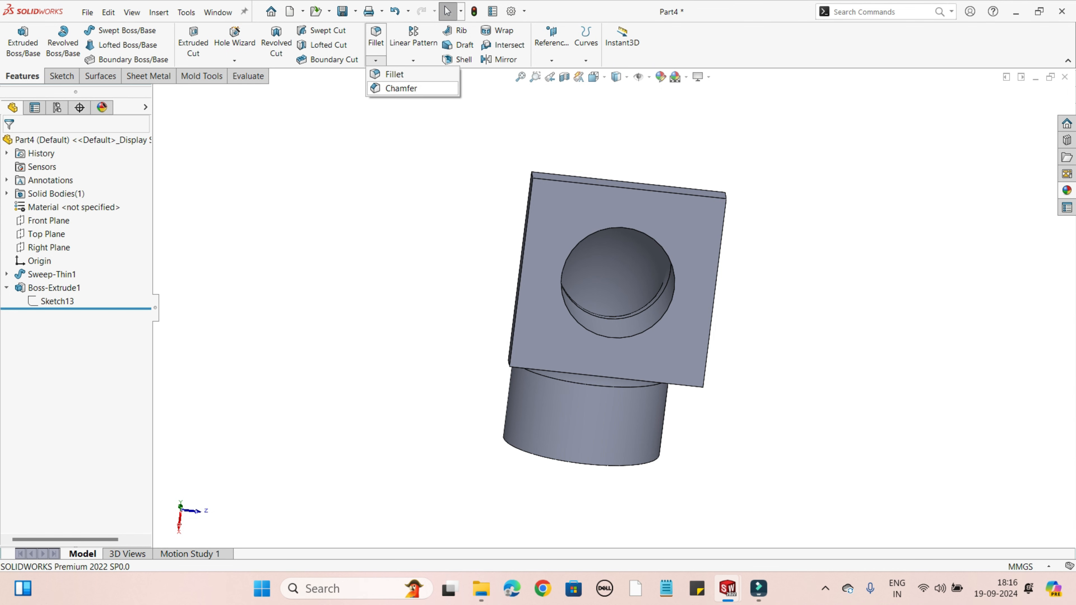
left_click(401, 88)
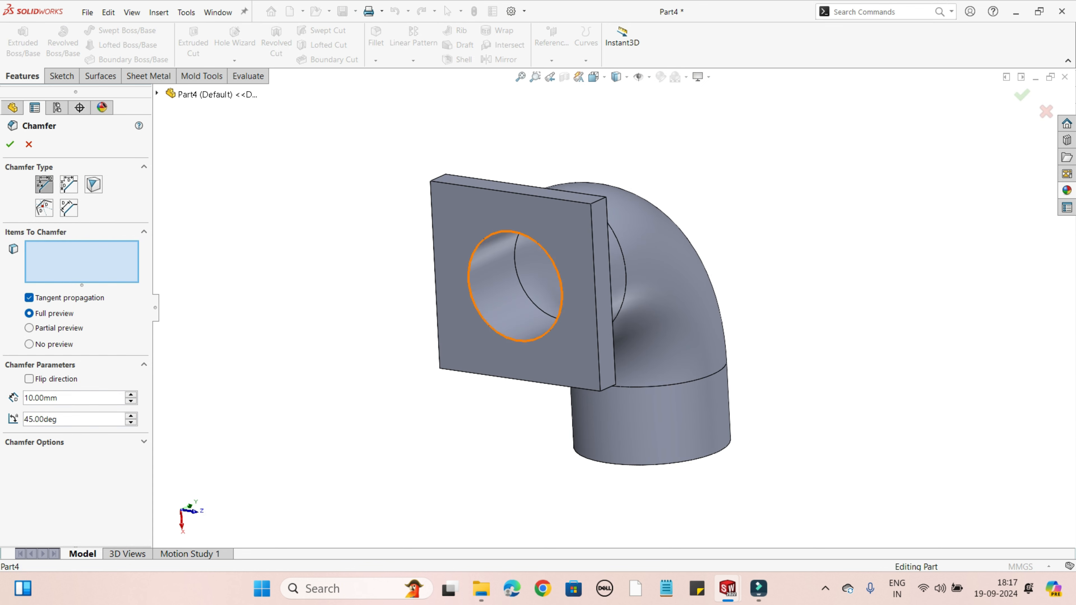
left_click(562, 292)
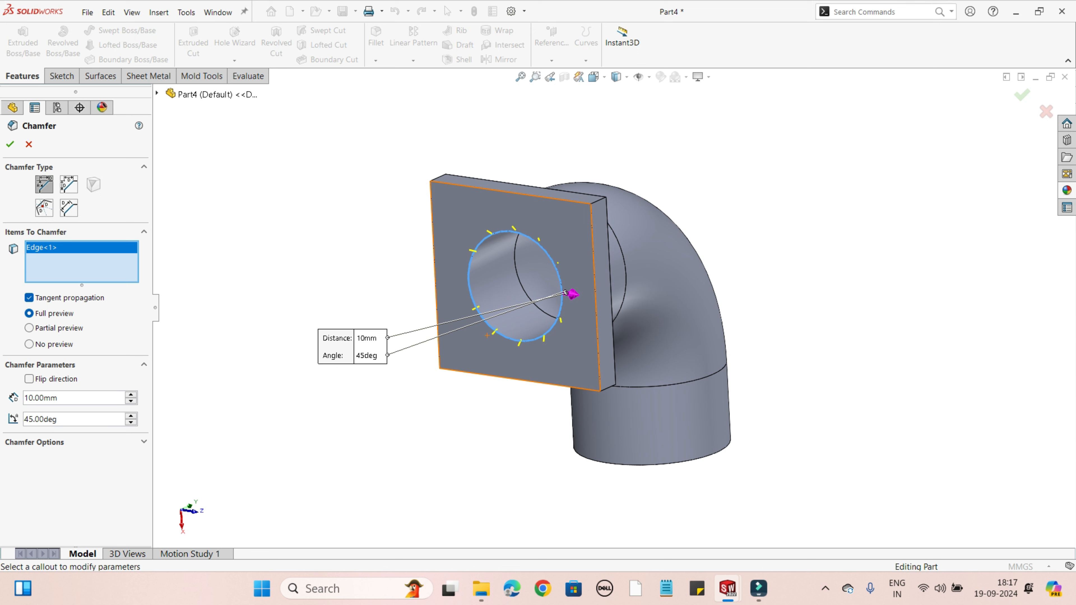
left_click(44, 207)
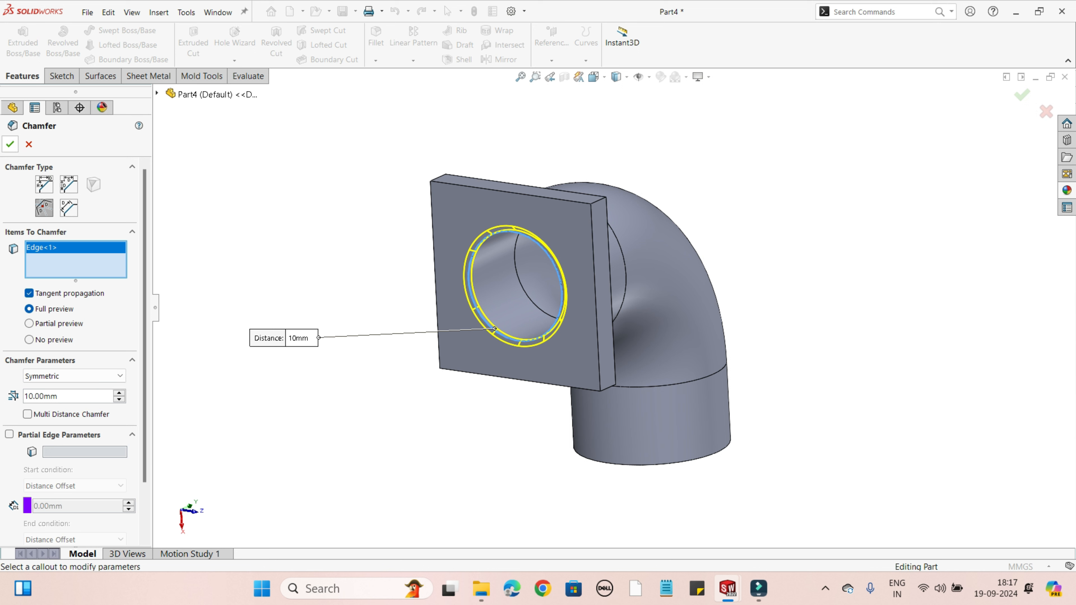
left_click(10, 144)
middle_click_drag(478, 293, 584, 330)
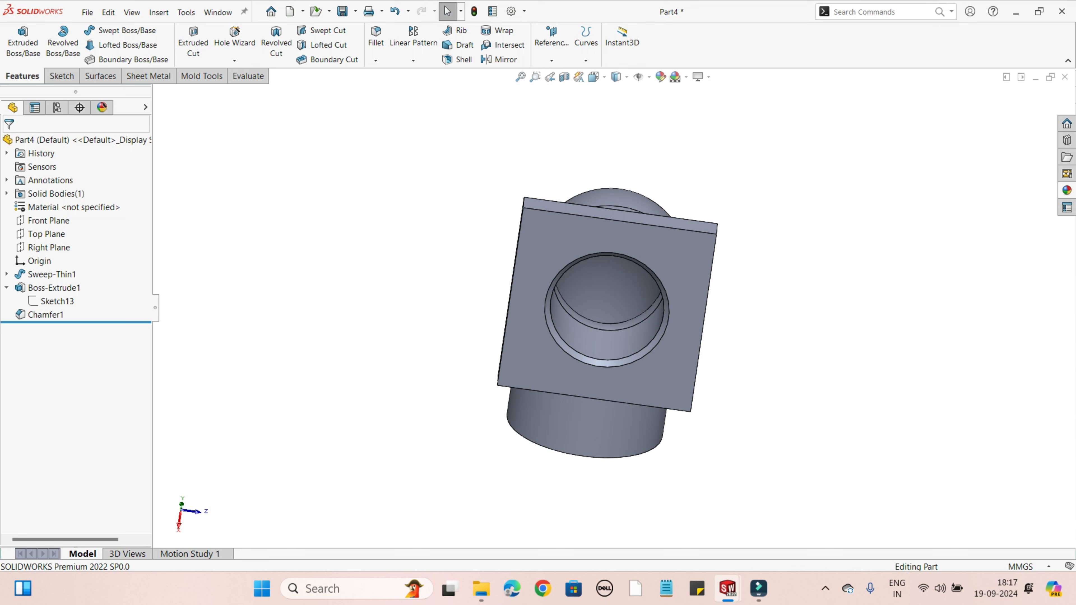
Step: Fillet the square flange's four corner edges with a symmetric 20 mm radius
middle_click_drag(585, 297, 470, 294)
middle_click_drag(474, 256, 533, 258)
left_click(375, 60)
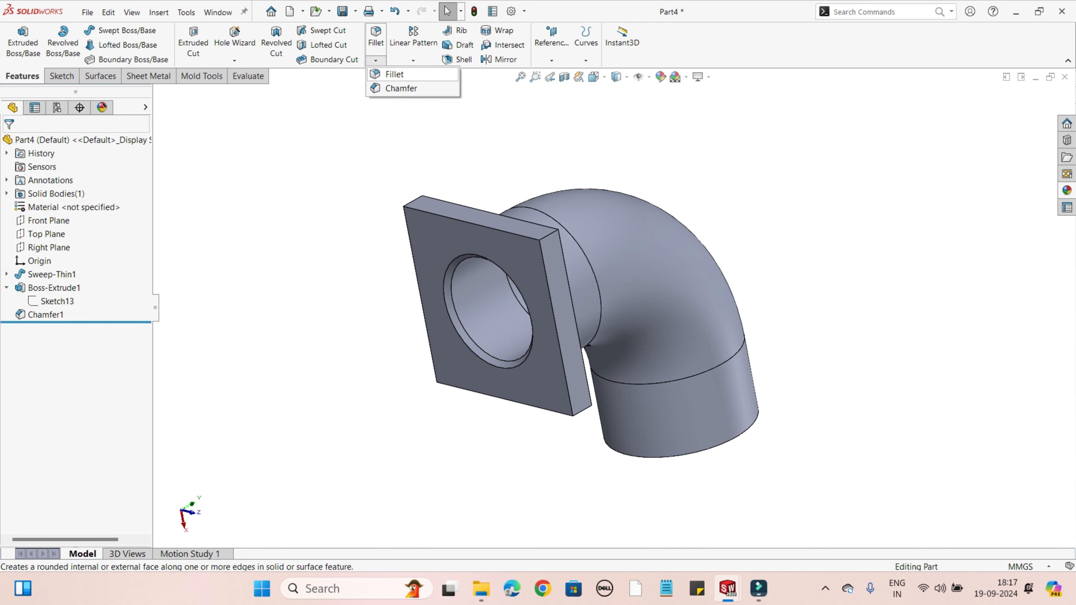
left_click(394, 74)
middle_click_drag(504, 237, 529, 296)
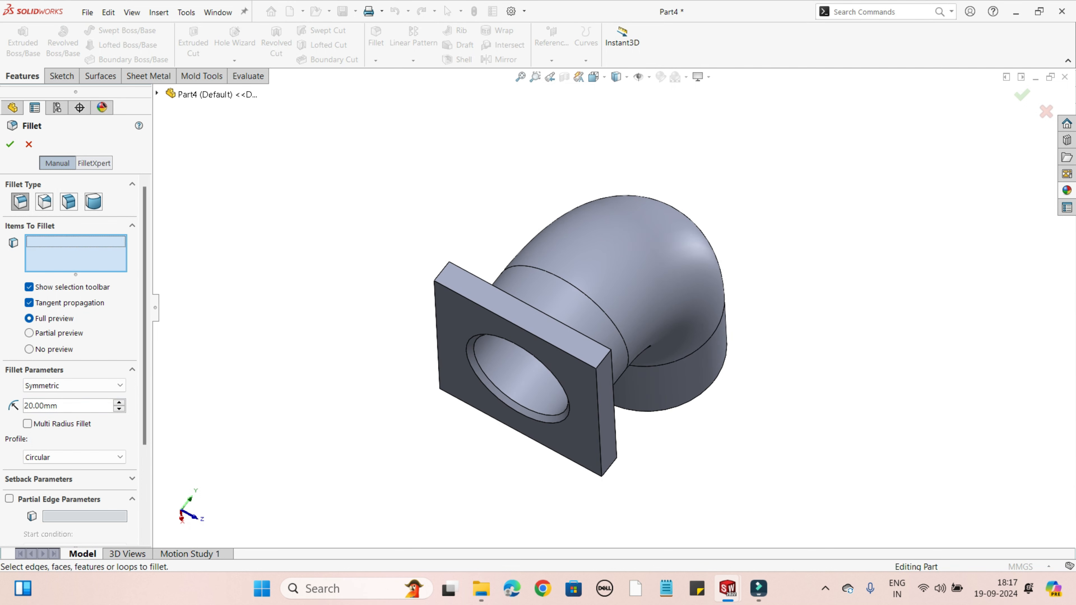
left_click(444, 272)
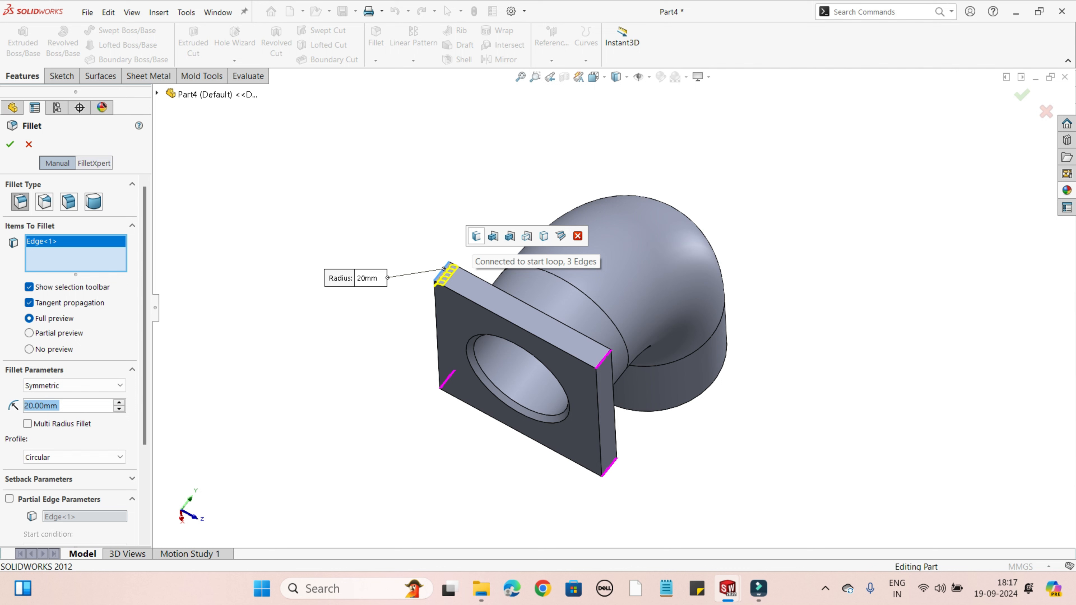
left_click(476, 236)
left_click(25, 425)
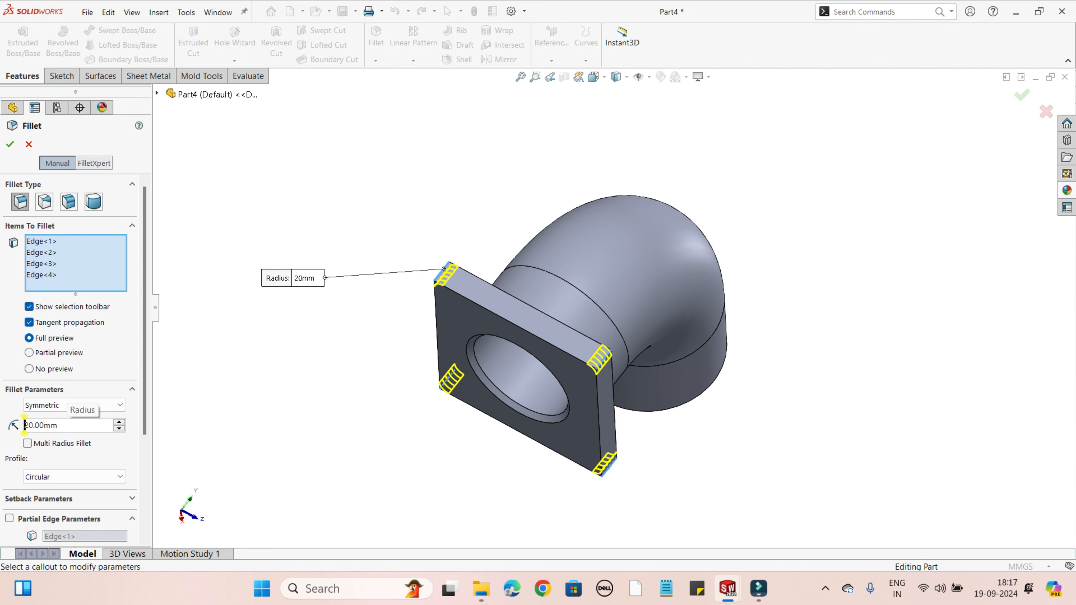
left_click(10, 144)
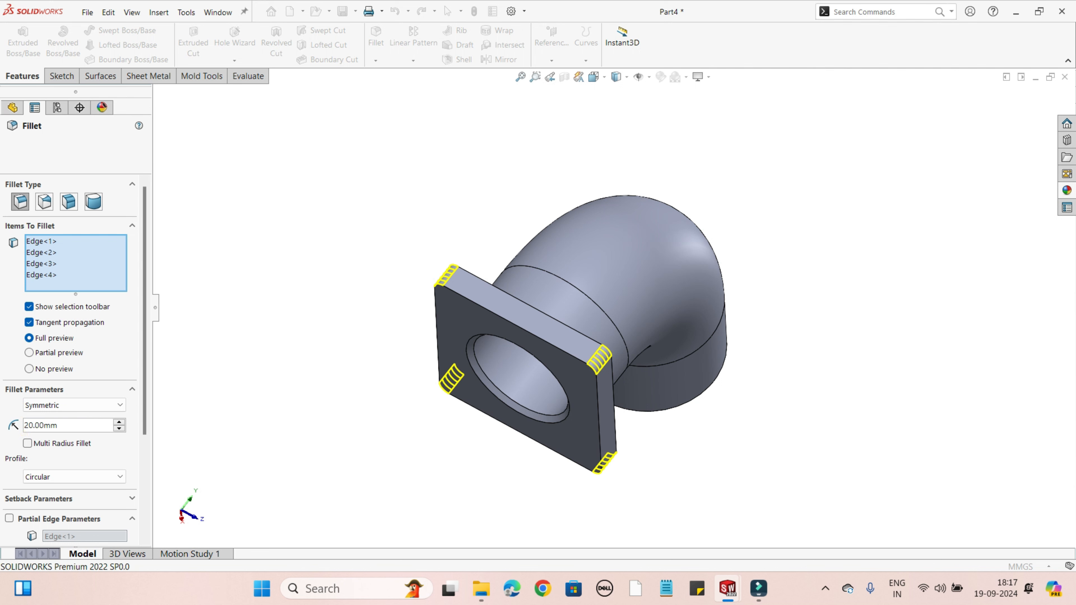
middle_click_drag(593, 339, 555, 331)
left_click(825, 588)
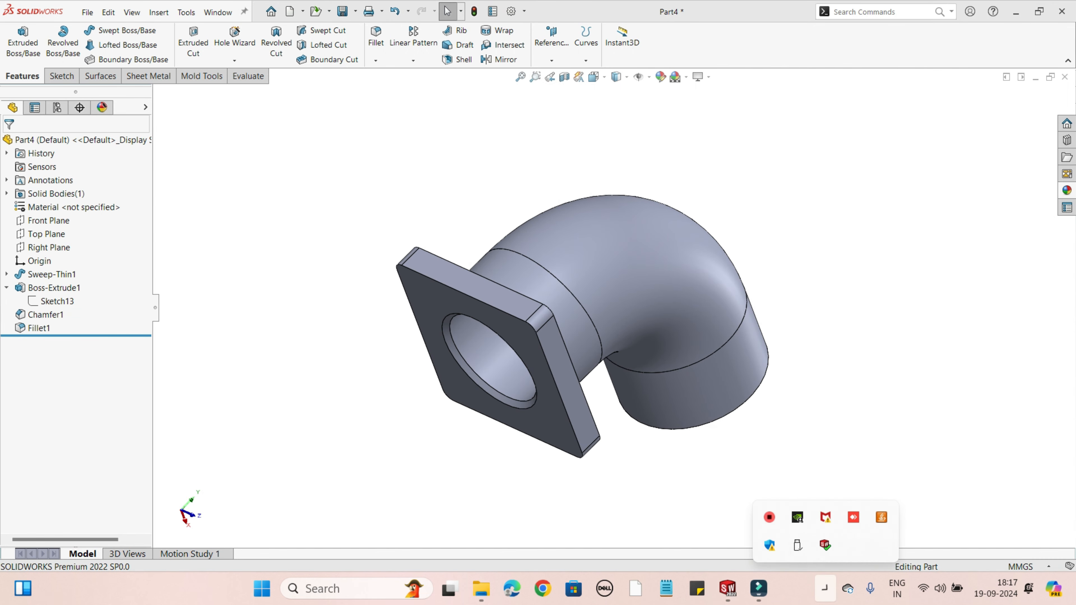
right_click(769, 516)
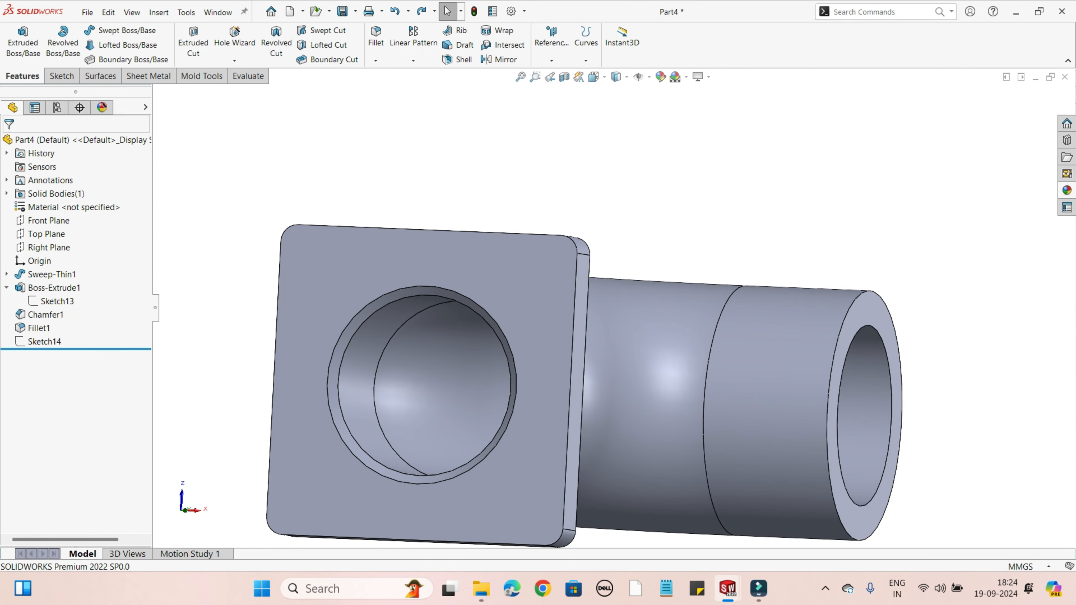
Step: Start a sketch on the flange's outer face and draw a center rectangle around the bore, centred on the origin
scroll(712, 447, "up", 1)
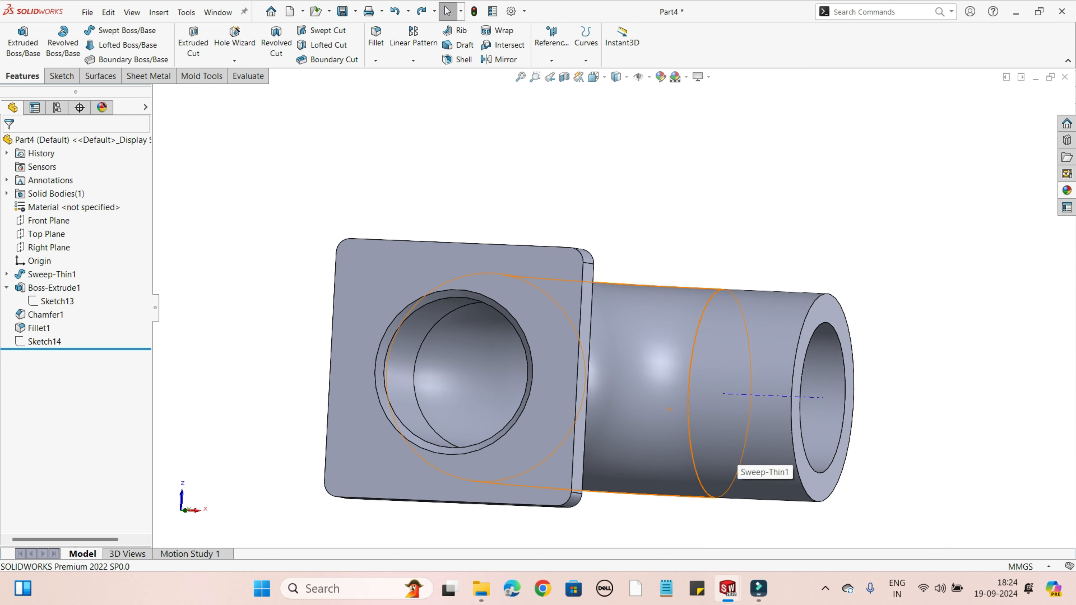
middle_click_drag(711, 445, 754, 473)
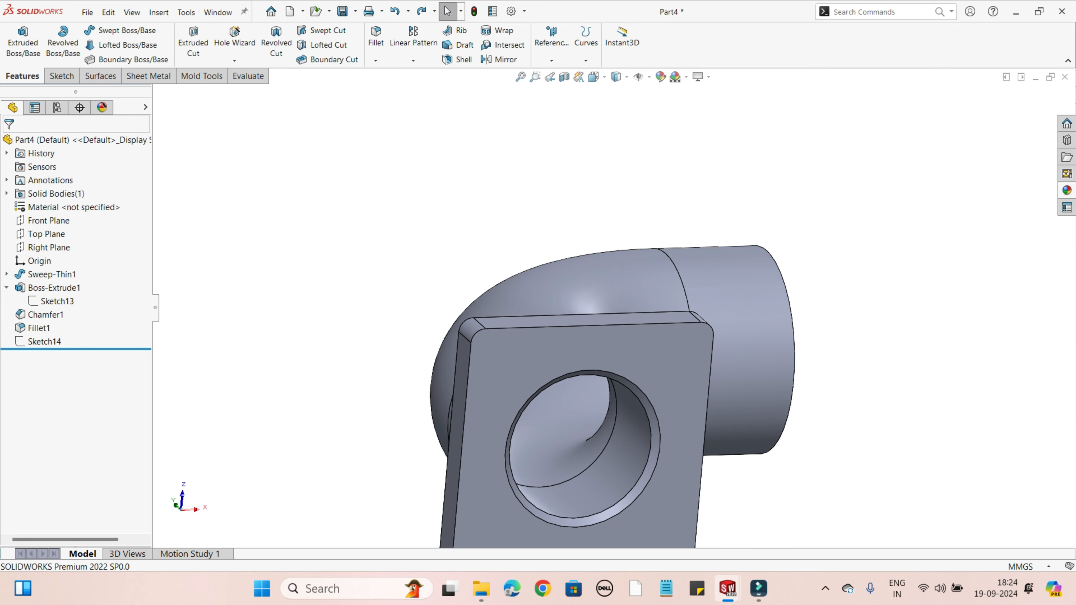
middle_click_drag(753, 473, 652, 436)
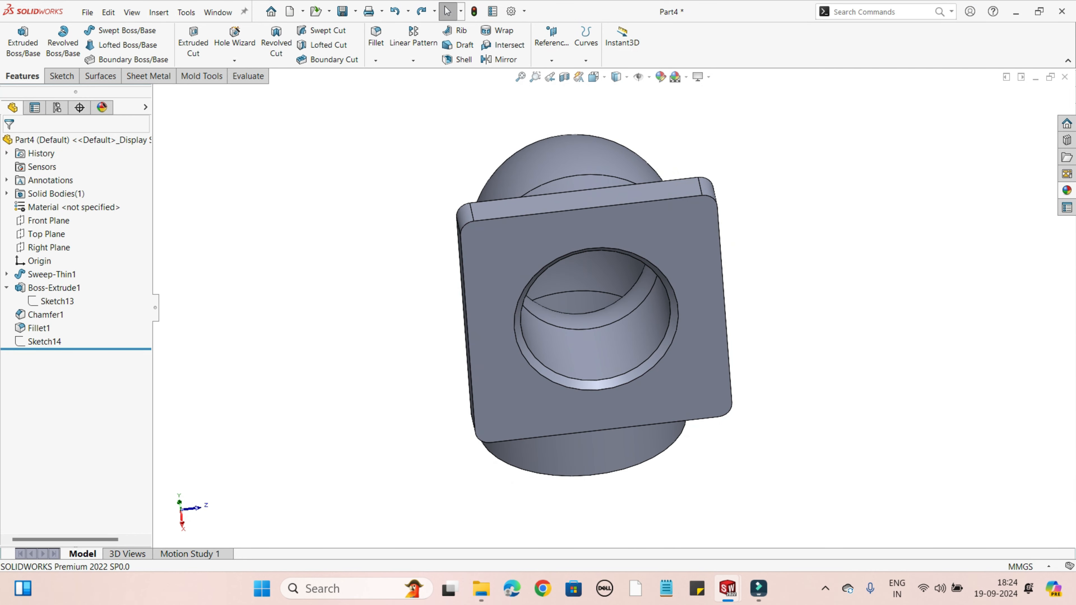
middle_click_drag(725, 316, 783, 271)
right_click(669, 226)
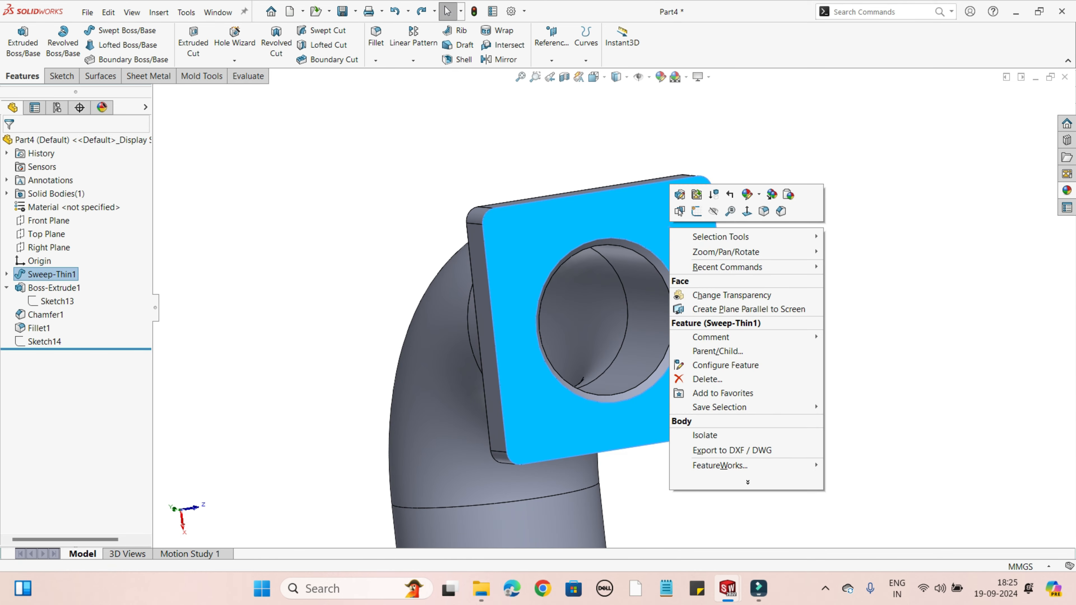
left_click(729, 210)
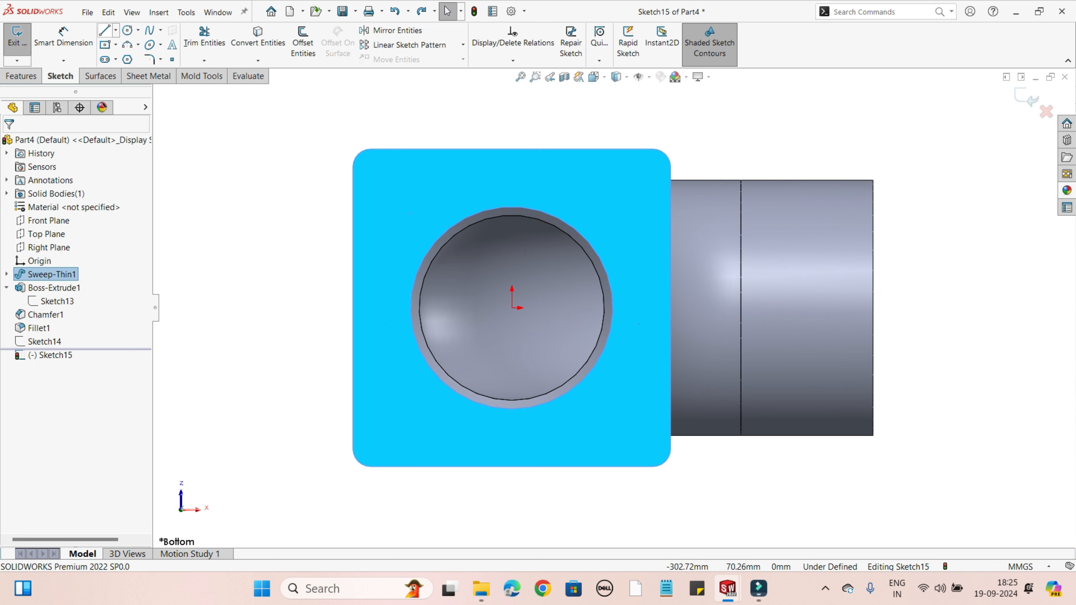
left_click(105, 44)
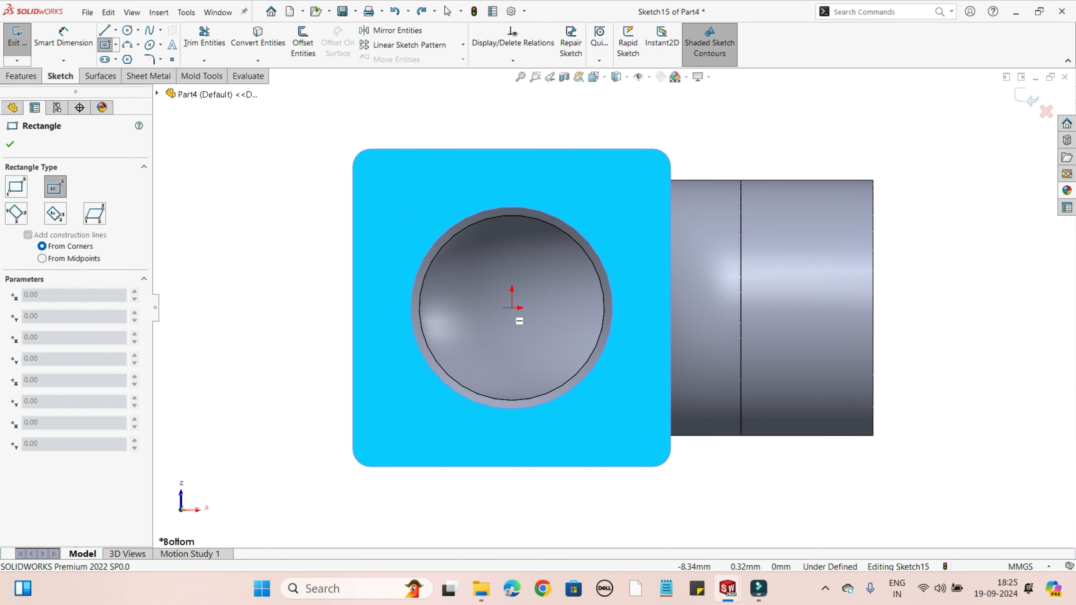
left_click(512, 307)
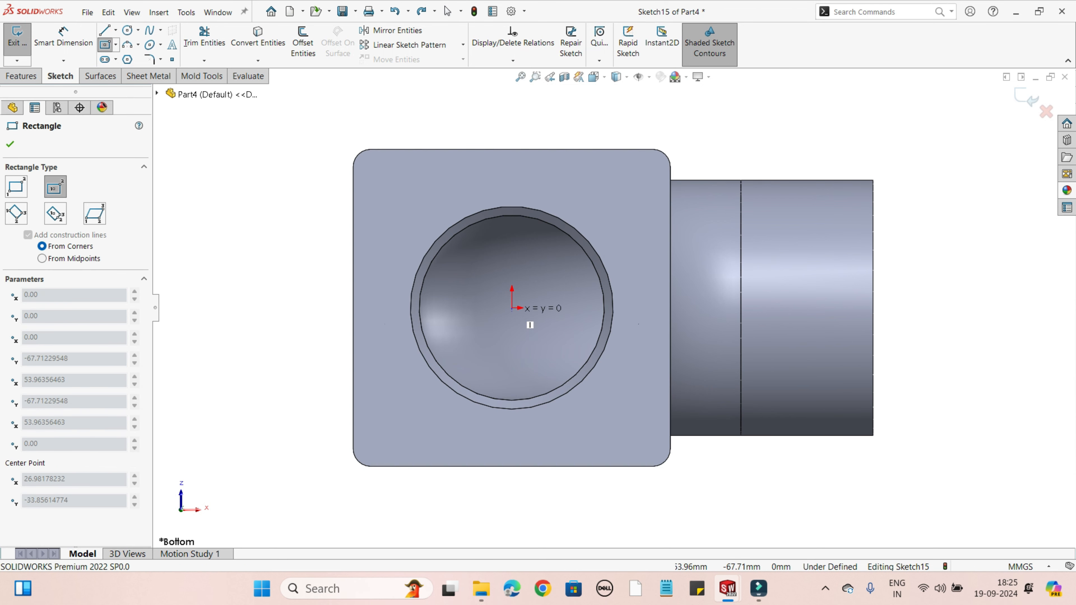
right_click(641, 424)
left_click(663, 433)
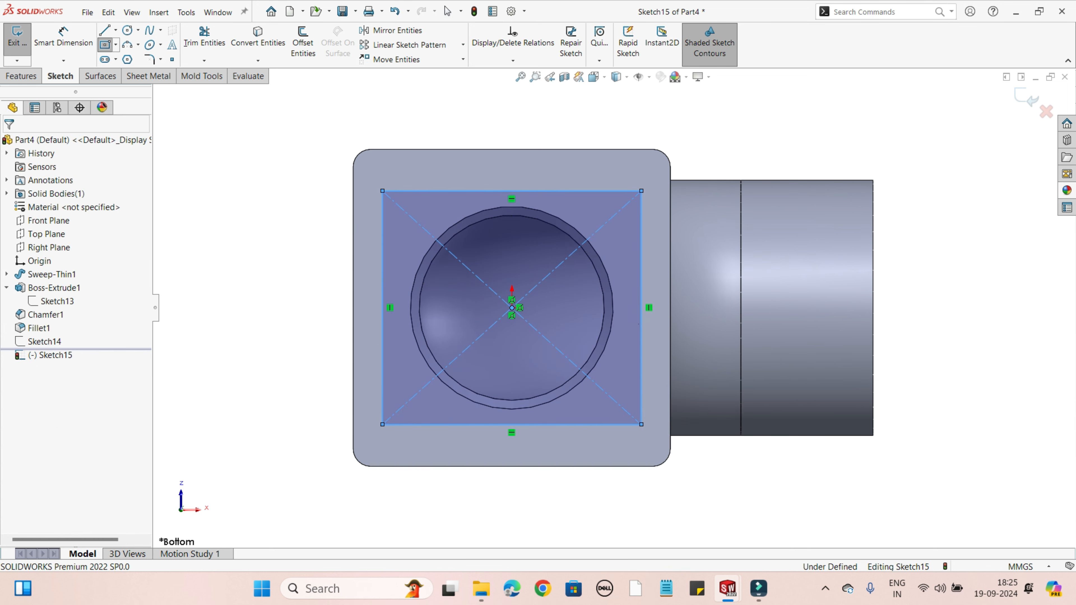
Step: Dimension the center rectangle on the flange face to 260 mm wide and 260 mm high
left_click(63, 39)
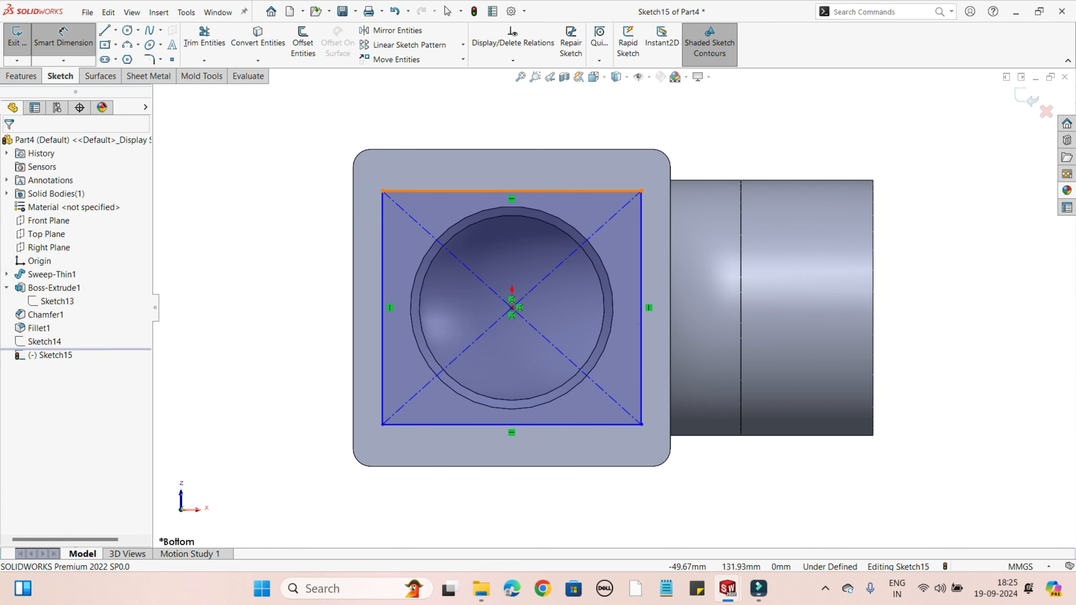
left_click(468, 191)
left_click(466, 112)
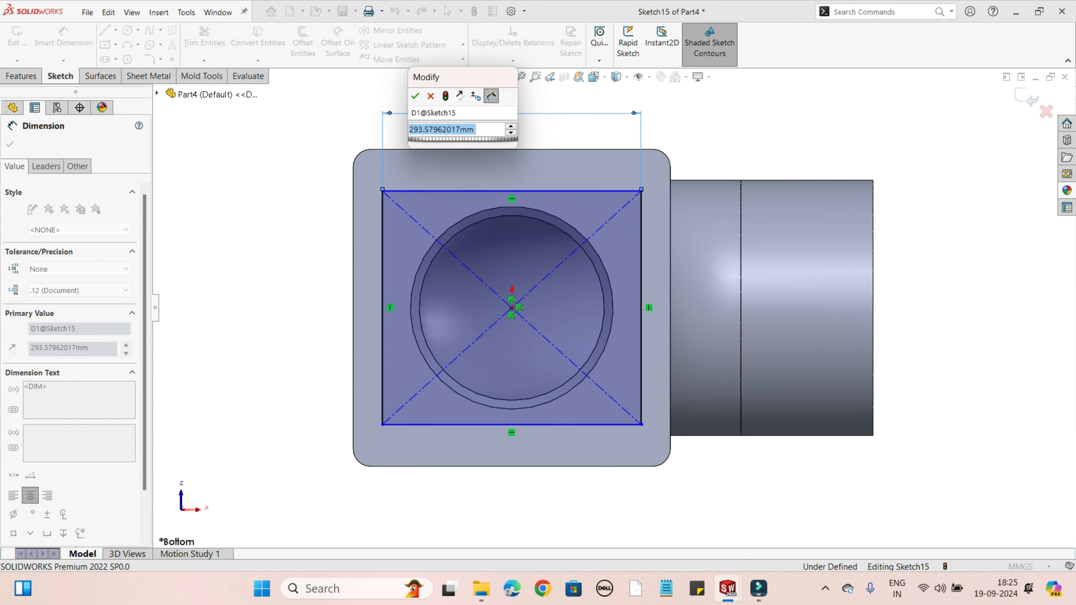
left_click(473, 129)
type("260")
key("Return")
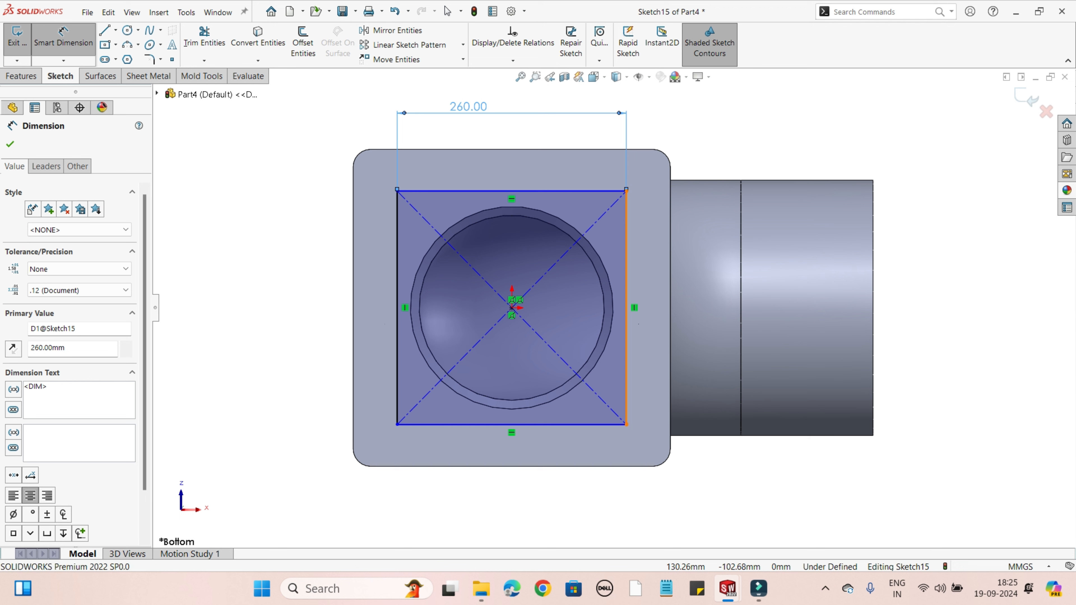
left_click(626, 305)
left_click(762, 313)
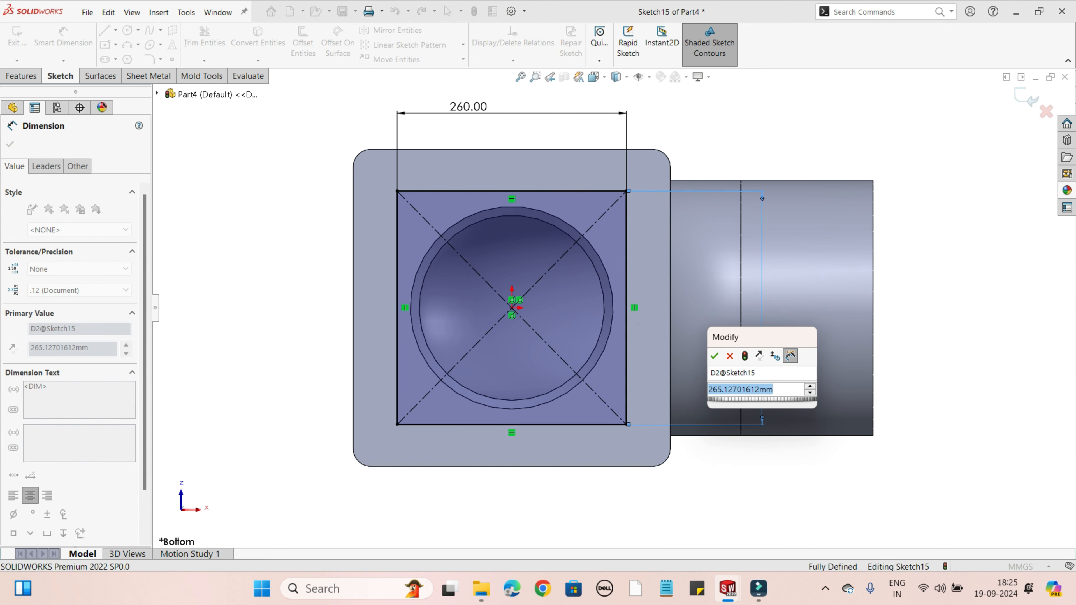
type("260")
key("Return")
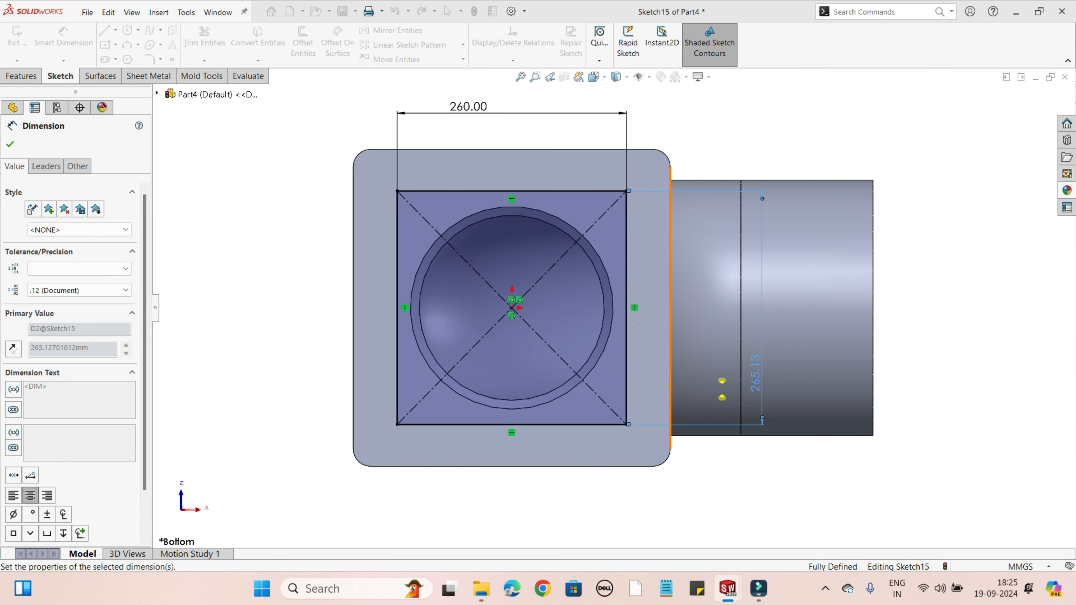
key("Escape")
Step: Convert all four sides of the 260 mm square to construction lines
scroll(612, 308, "up", 3)
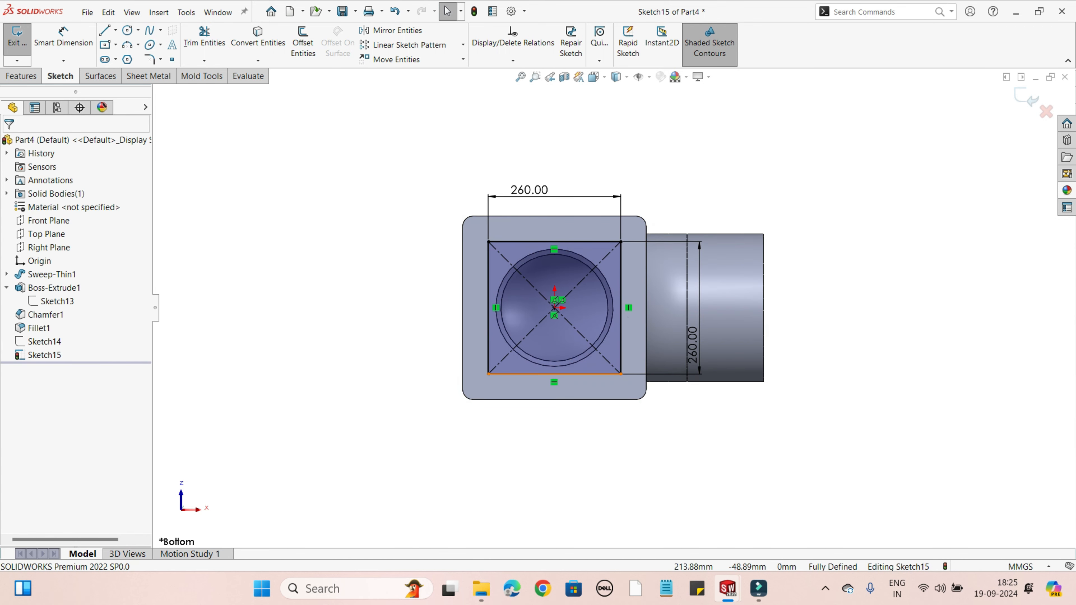
scroll(711, 315, "down", 2)
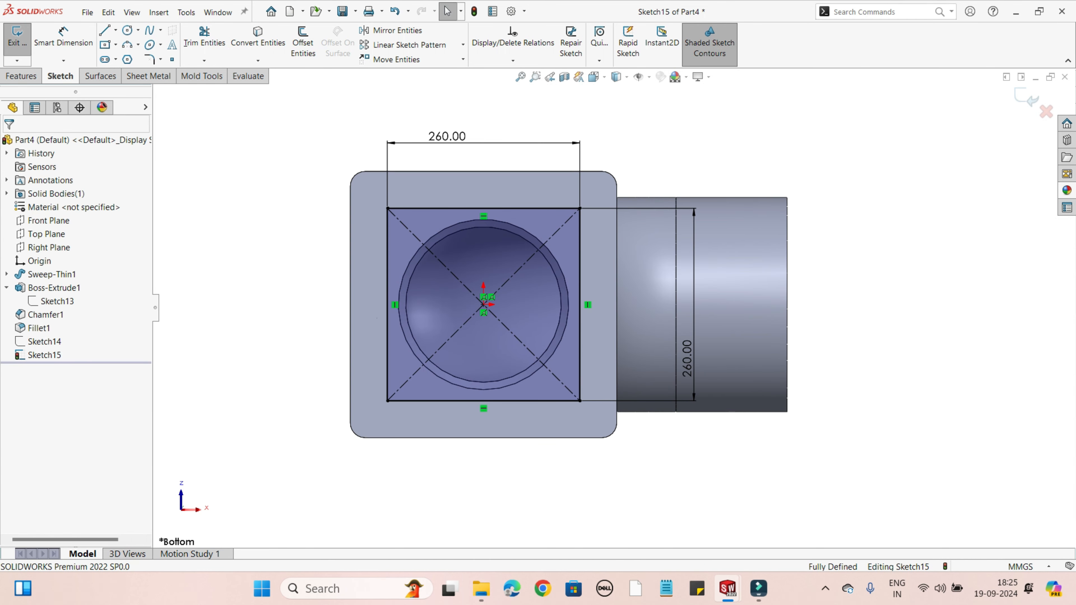
left_click(483, 400)
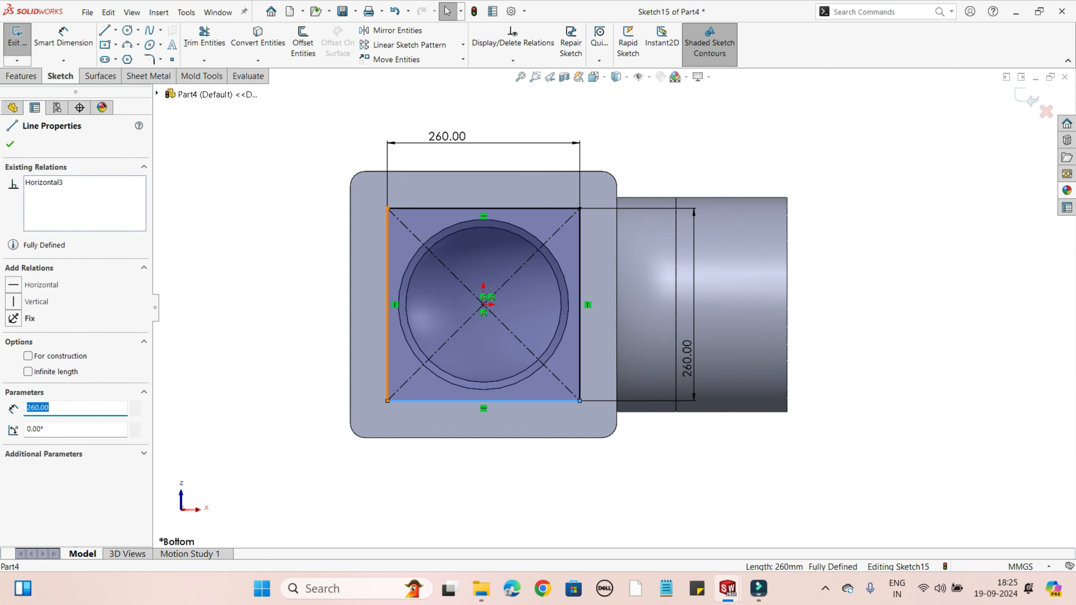
left_click(387, 322, "ctrl")
left_click(484, 209, "ctrl")
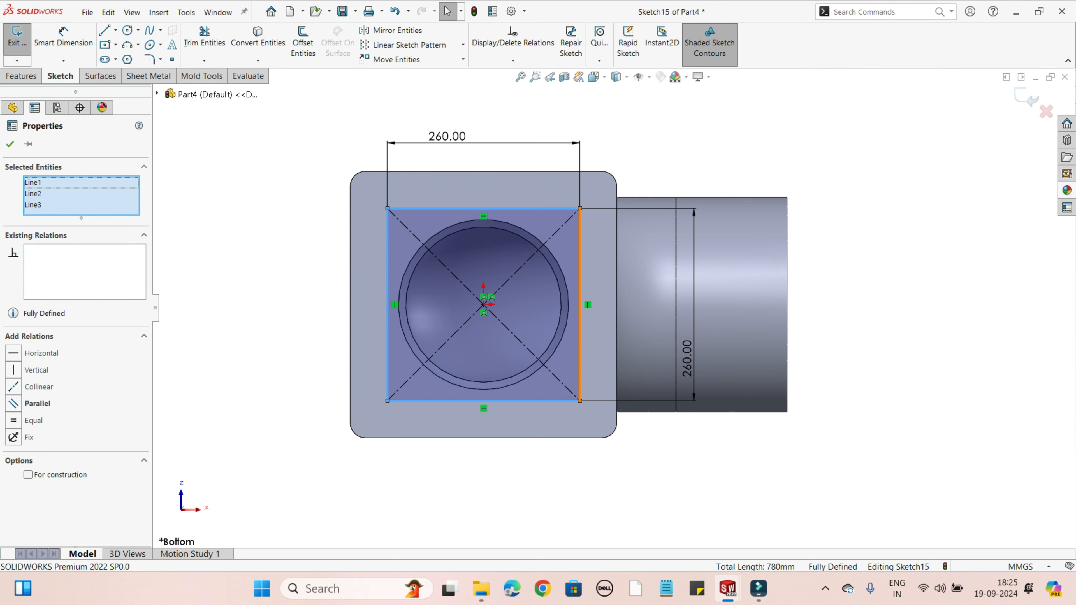
left_click(579, 322, "ctrl")
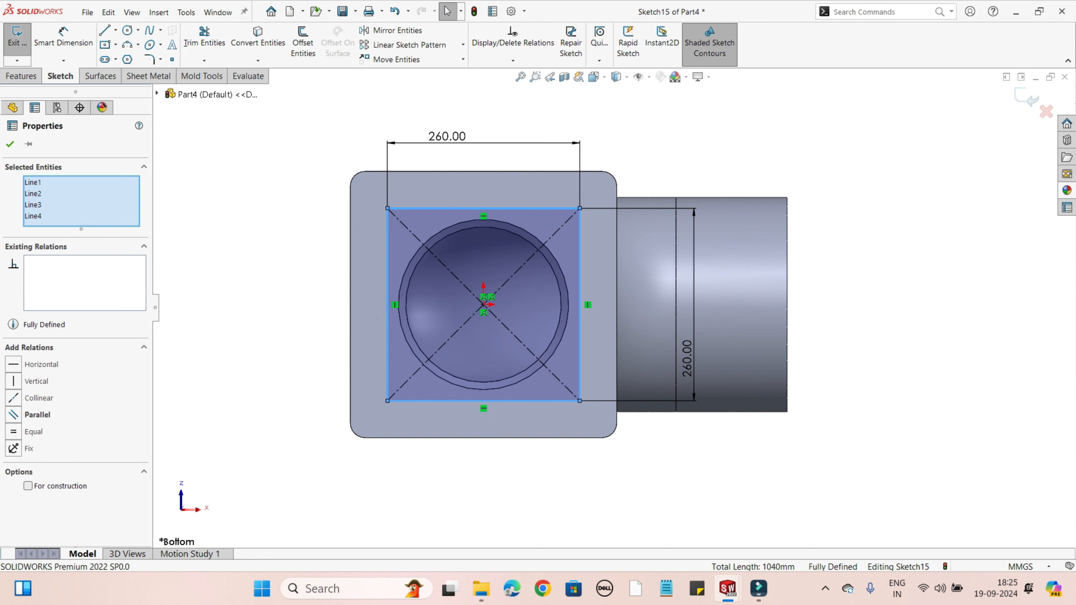
left_click(28, 485)
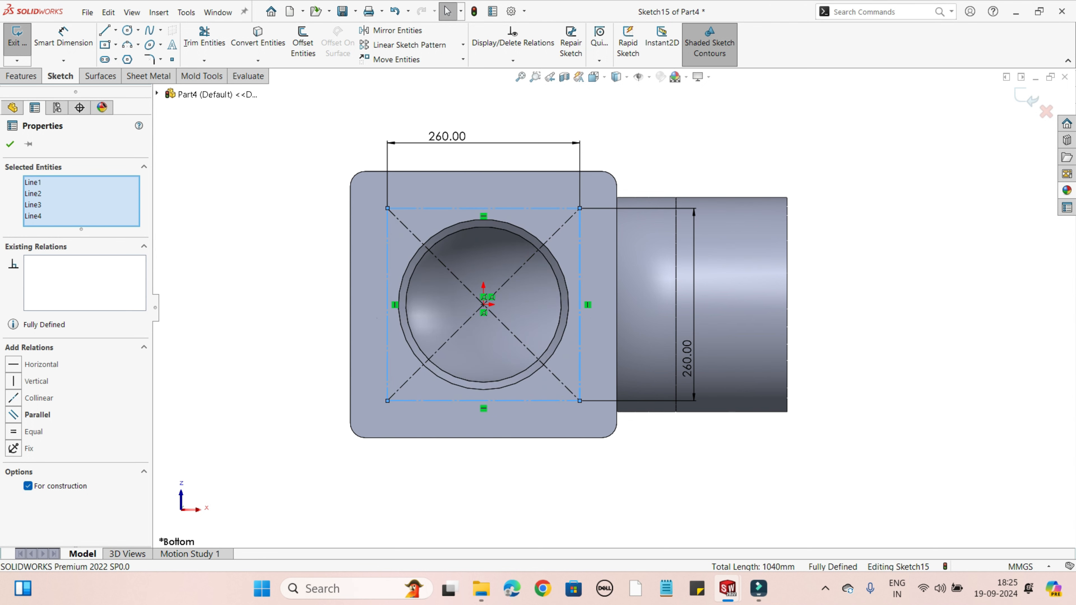
key("Escape")
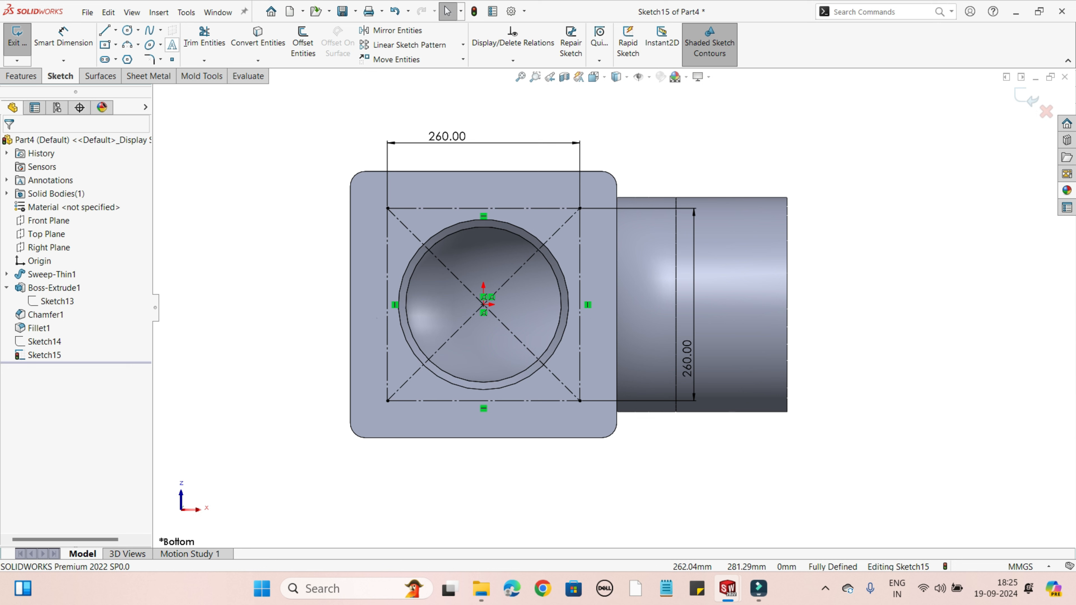
Step: Sketch two concentric circles, about 50 mm and 84 mm in diameter, centred on the construction square's upper-left corner
left_click(127, 30)
scroll(346, 211, "down", 2)
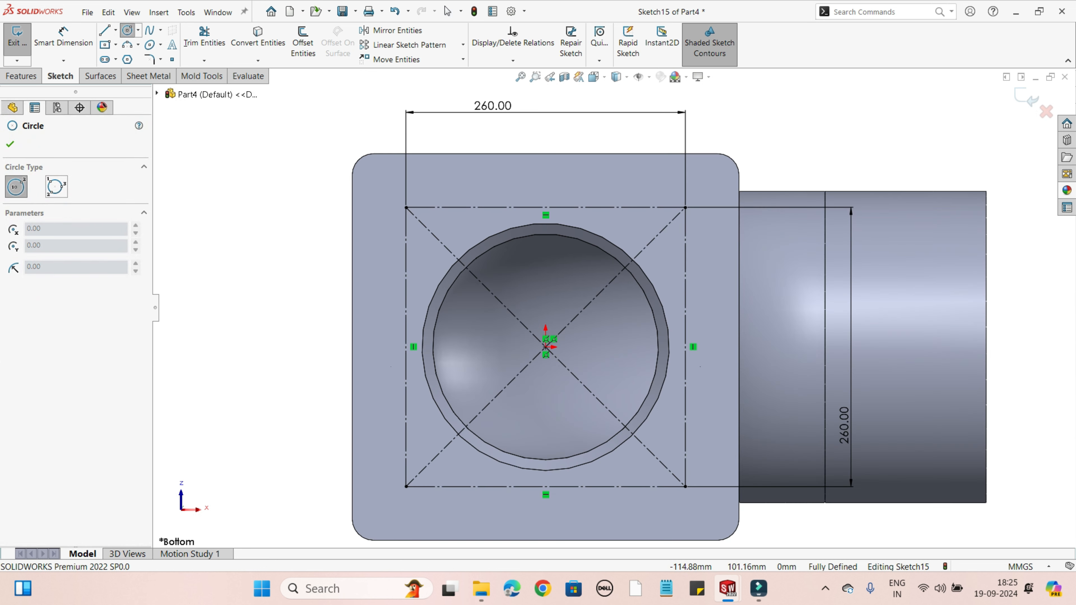
left_click(406, 208)
left_click(426, 225)
right_click(426, 226)
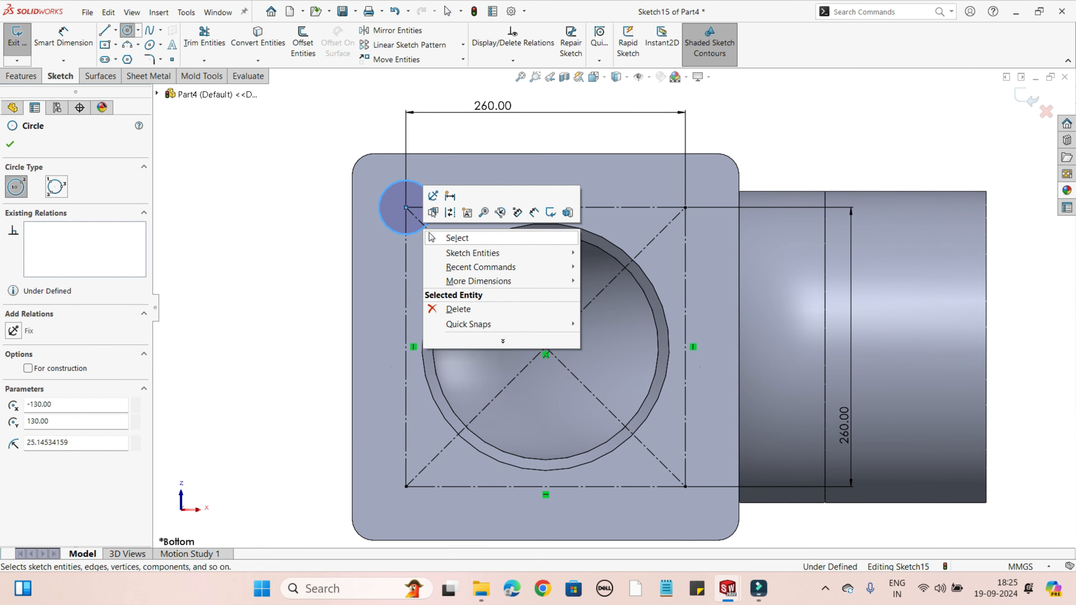
left_click(456, 238)
left_click(127, 31)
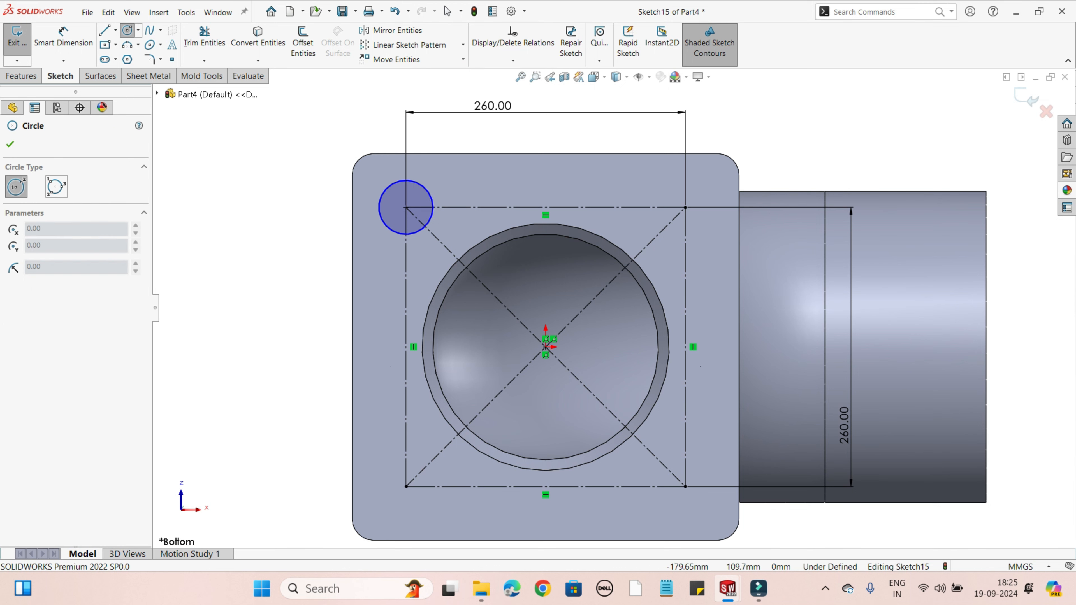
left_click(406, 208)
left_click(450, 207)
right_click(451, 207)
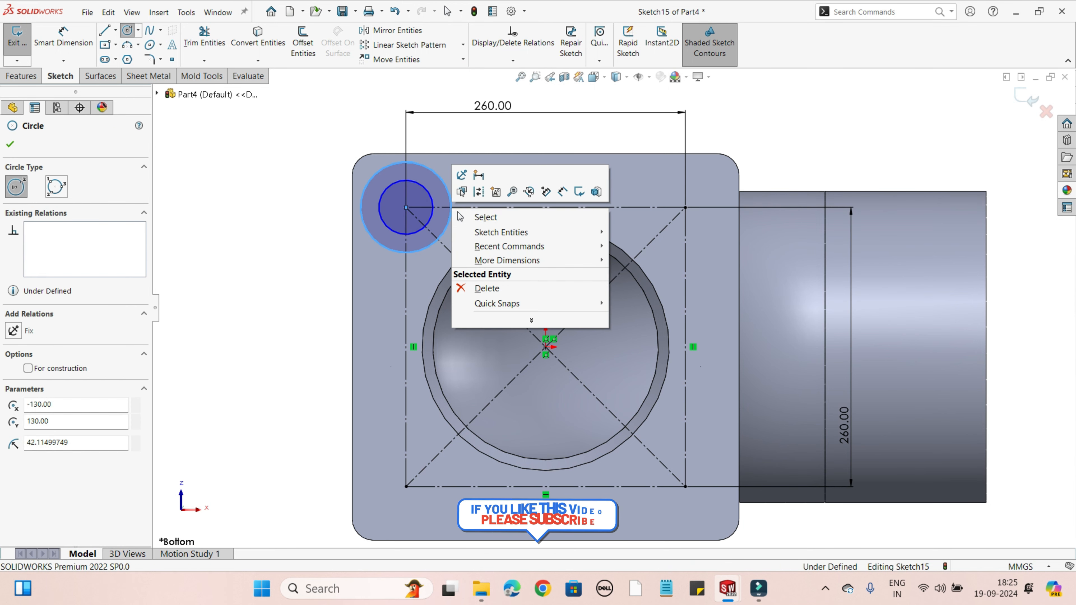
left_click(478, 216)
Step: Dimension the outer corner circle to a diameter of 60 mm
left_click(63, 37)
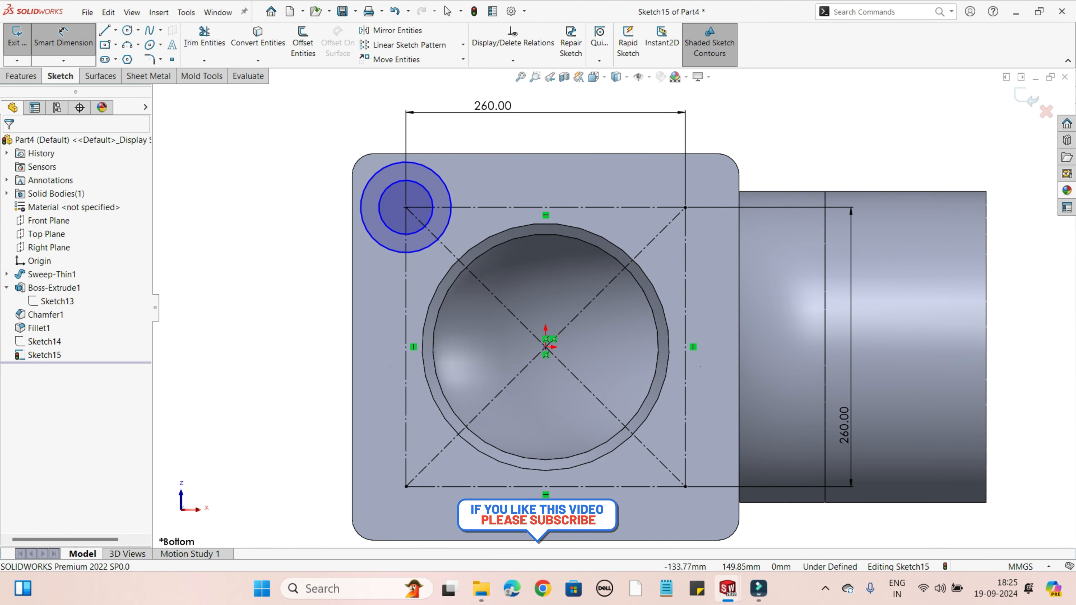
left_click(374, 177)
left_click(259, 199)
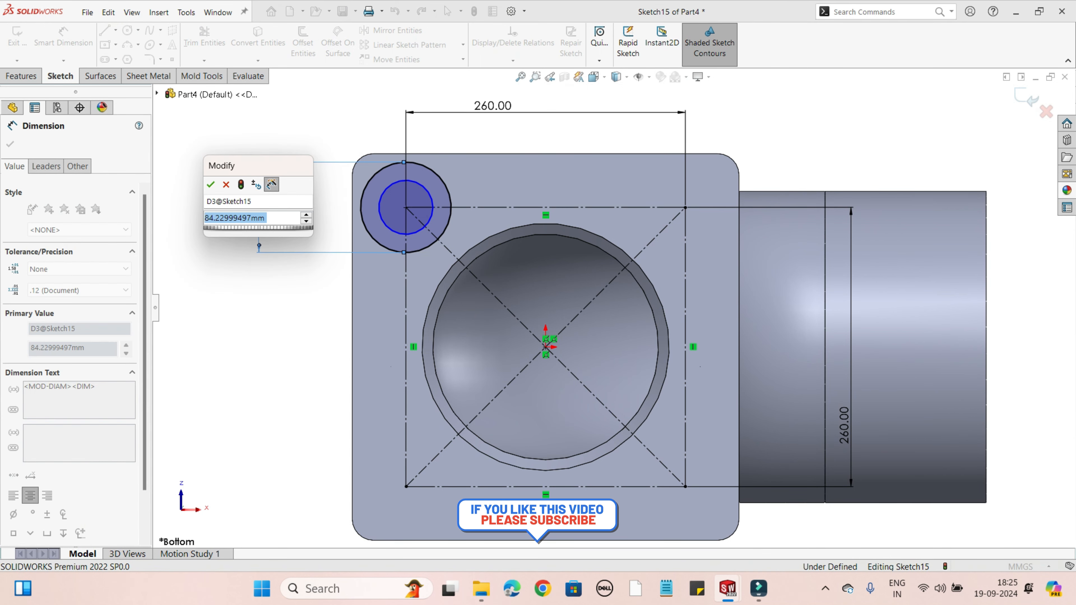
type("60")
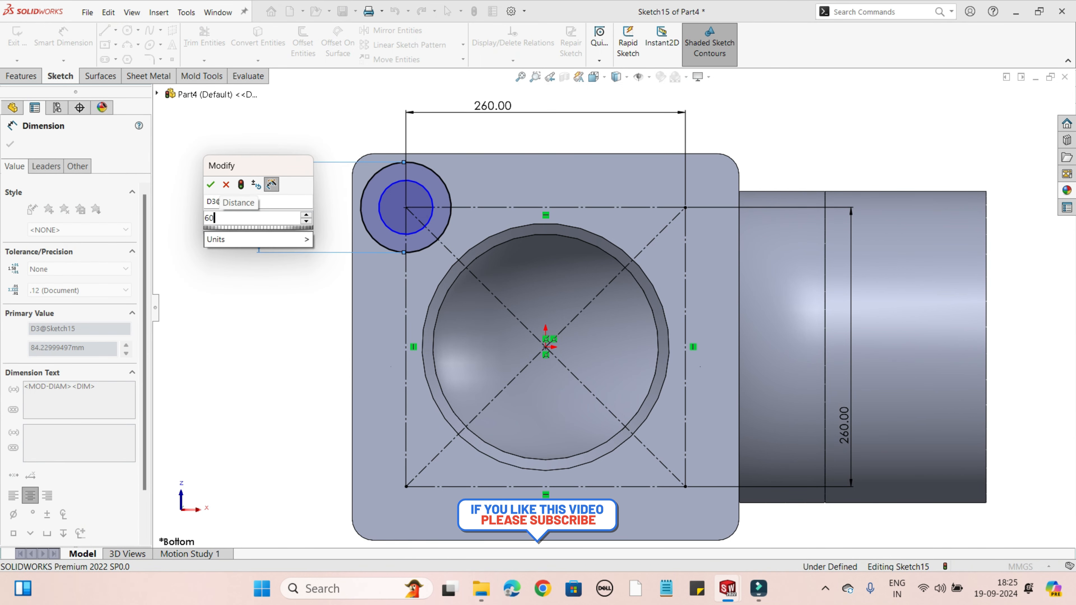
key("Return")
left_click(10, 144)
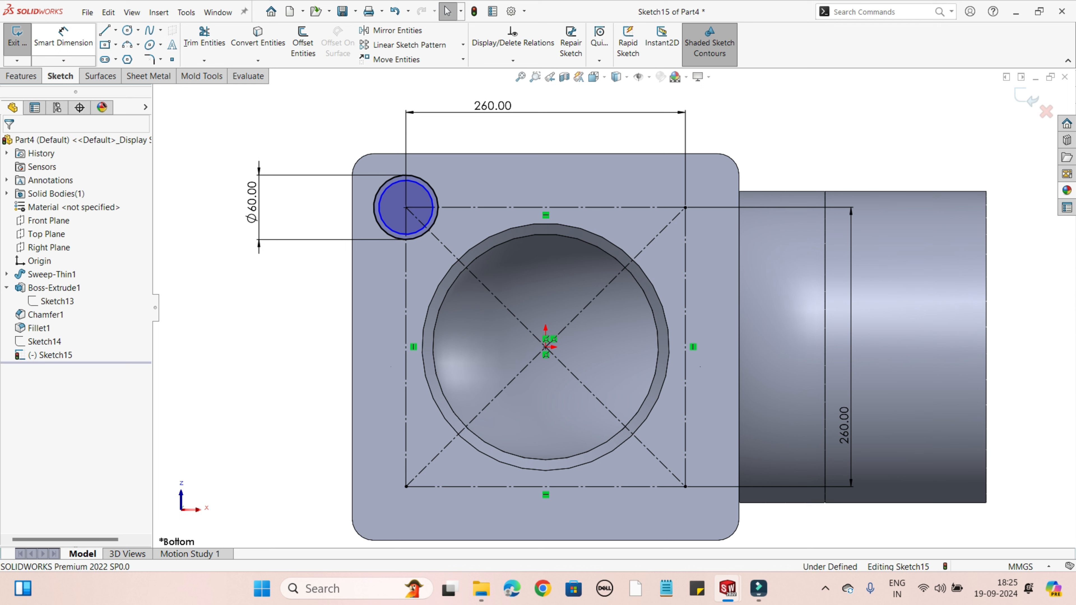
Step: Dimension the inner corner circle to a diameter of 30 mm and exit the sketch
left_click(63, 38)
left_click(384, 226)
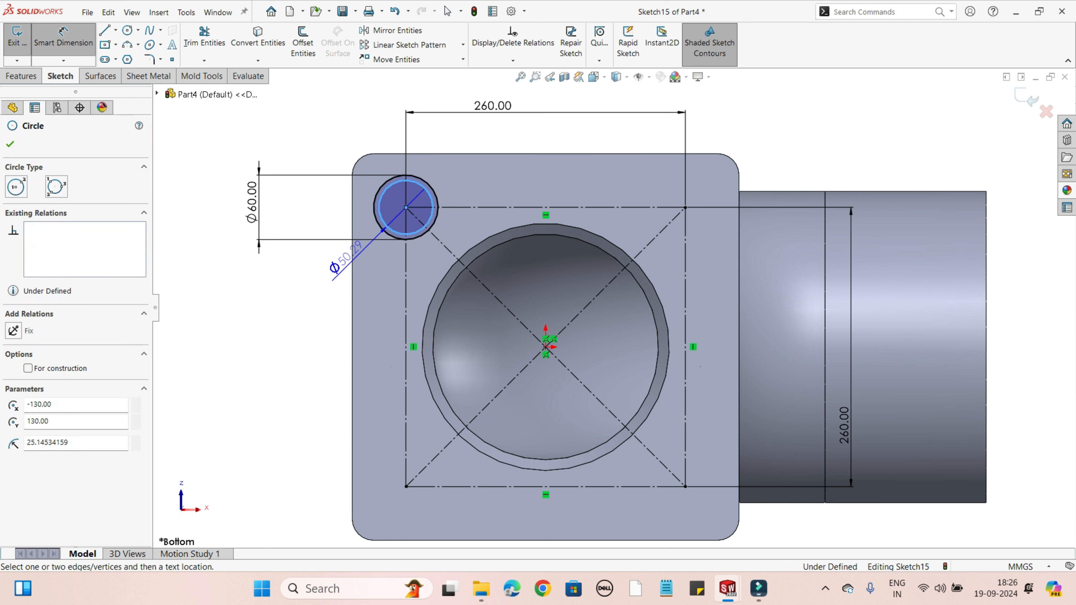
left_click(346, 263)
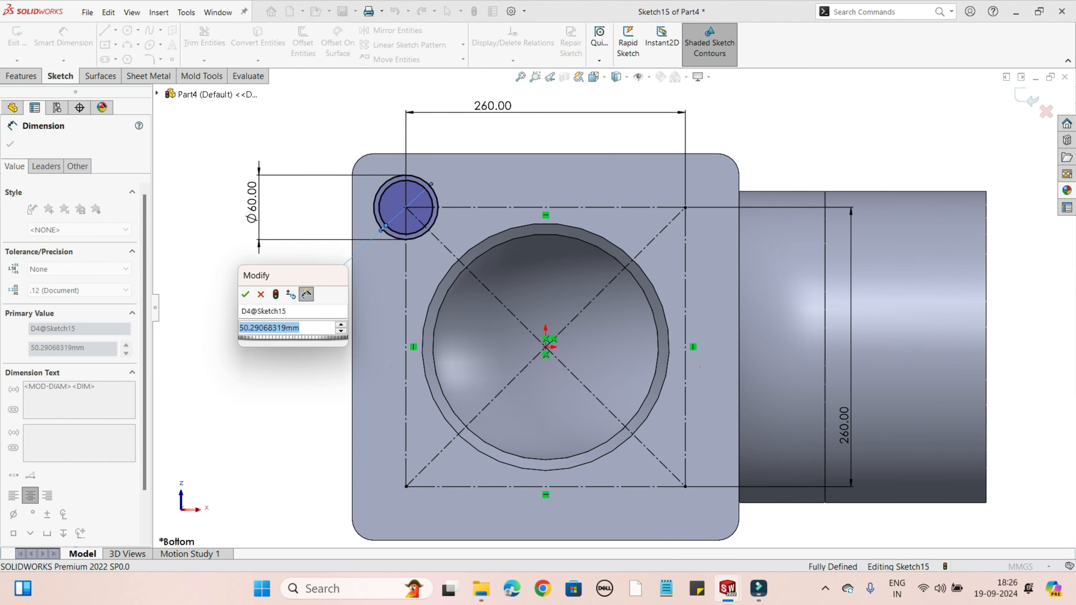
type("30")
key("Return")
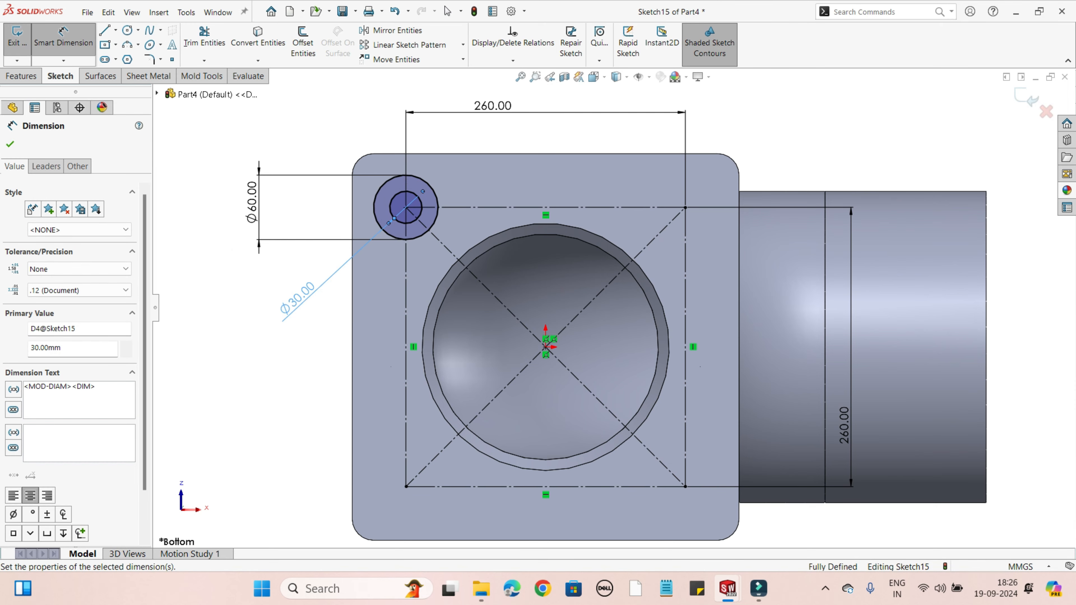
left_click(10, 144)
scroll(661, 360, "up", 2)
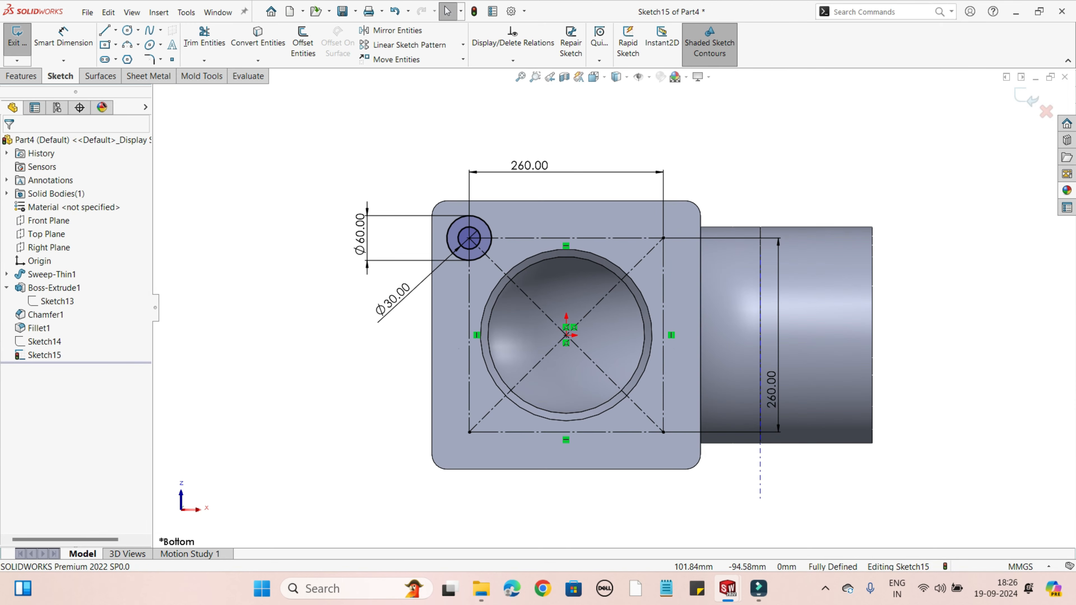
middle_click_drag(771, 401, 606, 432)
left_click(16, 42)
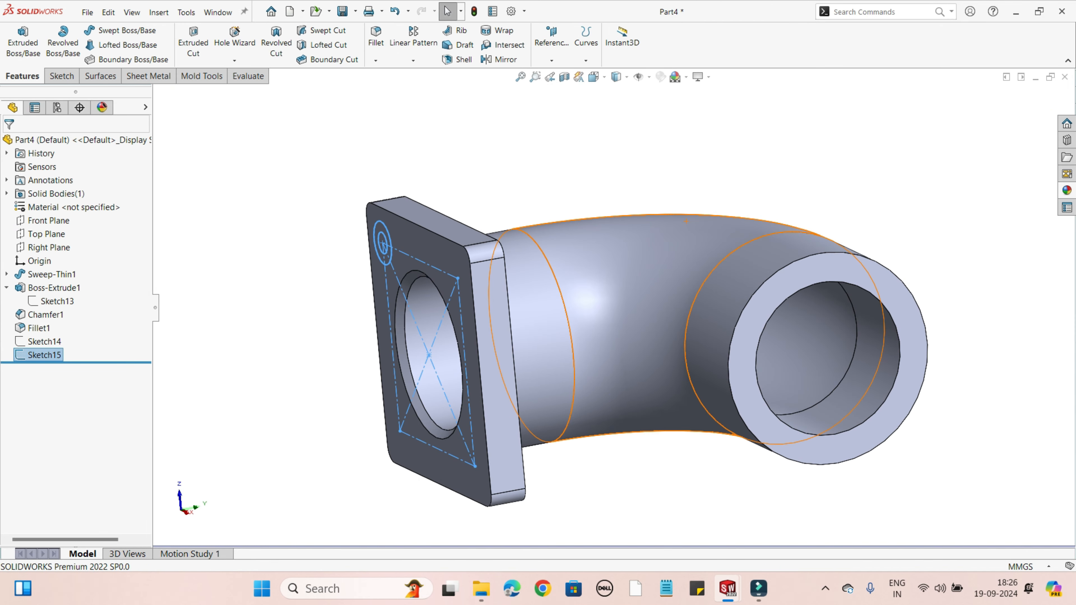
Step: Cut-extrude the full 60 mm circle contour into the flange face as a blind cut 10 mm deep
left_click(193, 42)
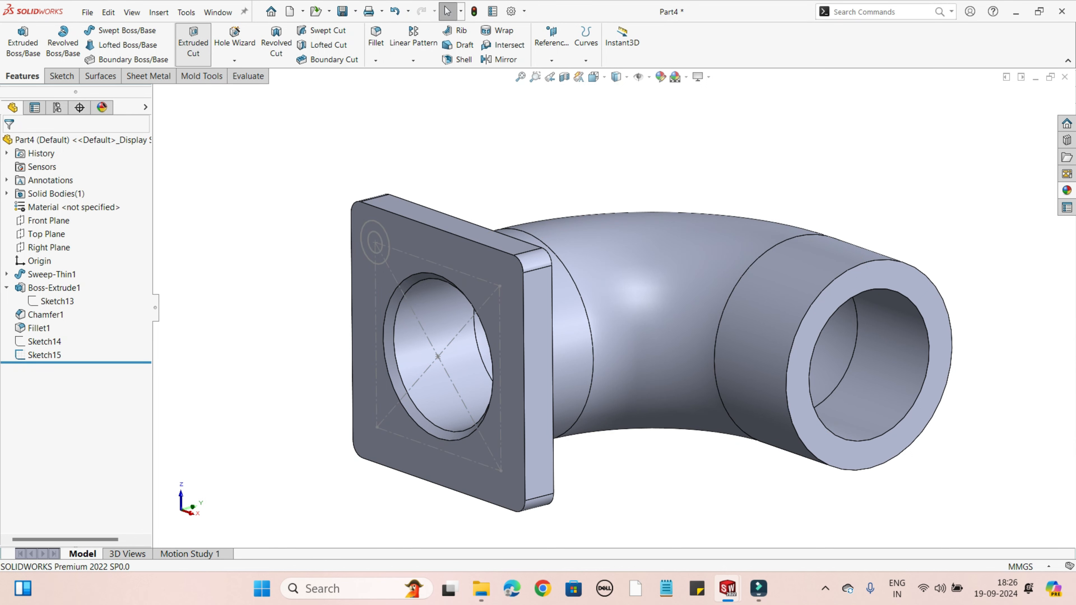
scroll(232, 327, "down", 3)
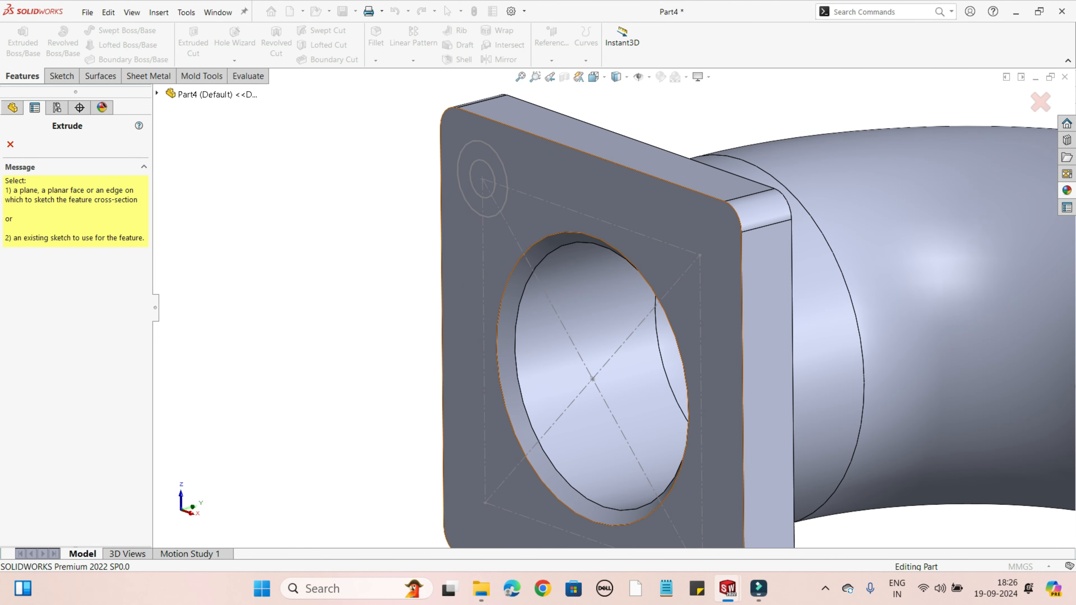
left_click(482, 180)
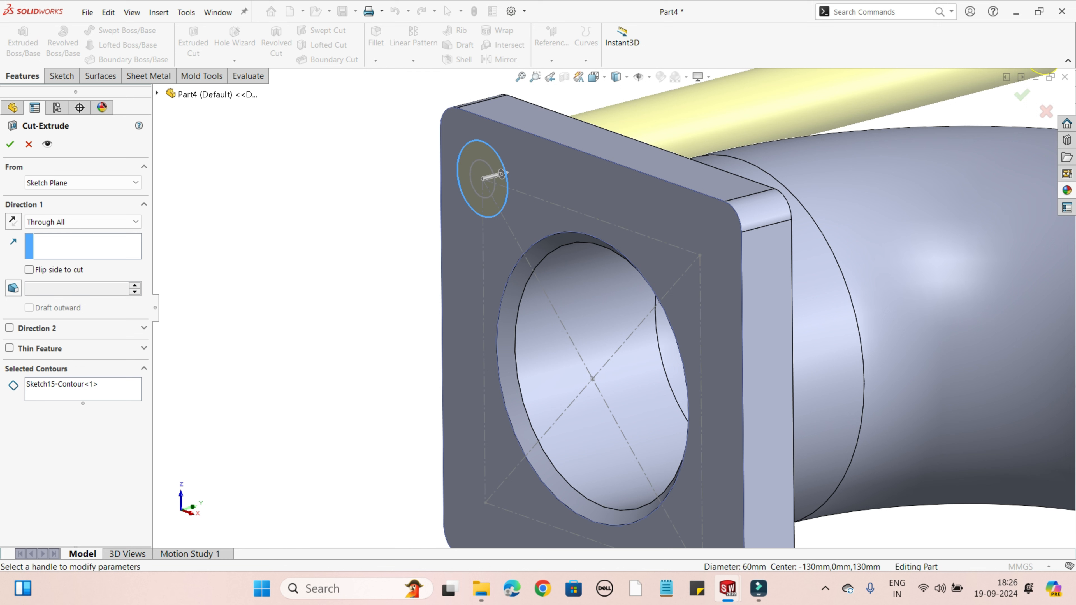
left_click(83, 221)
left_click(76, 234)
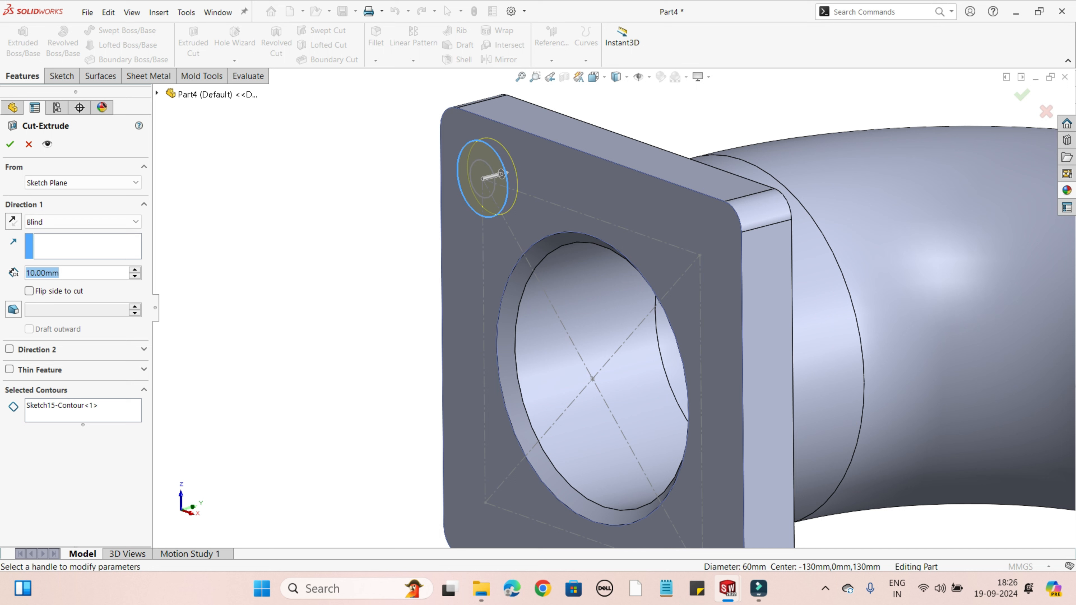
type("10")
key("Return")
key("Return")
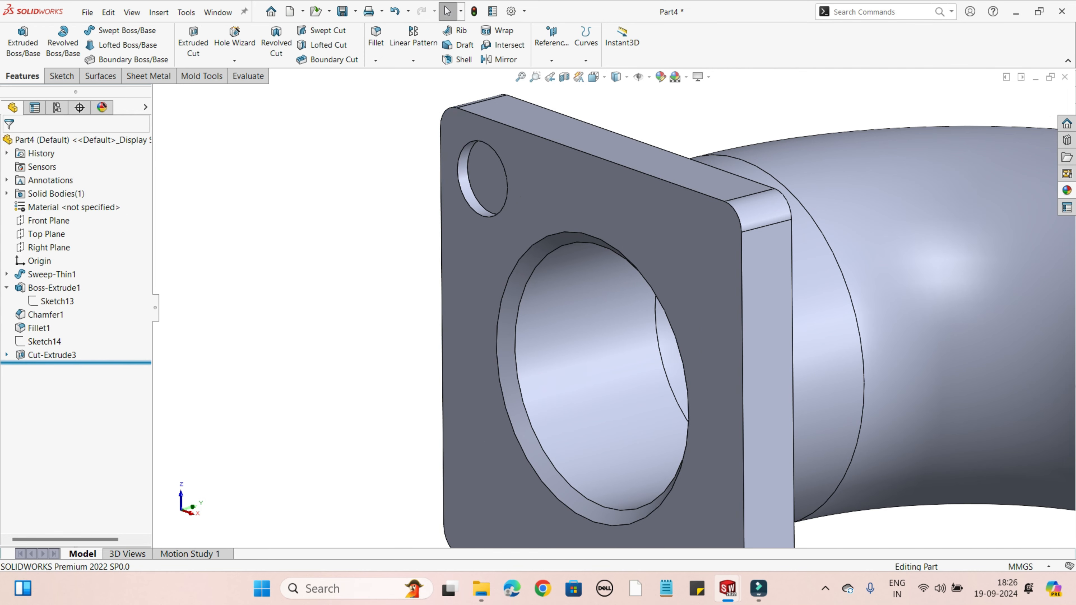
Step: Expand the new corner cut in the feature tree and show its absorbed sketch with the circles
left_click(7, 355)
left_click(51, 368)
left_click(57, 333)
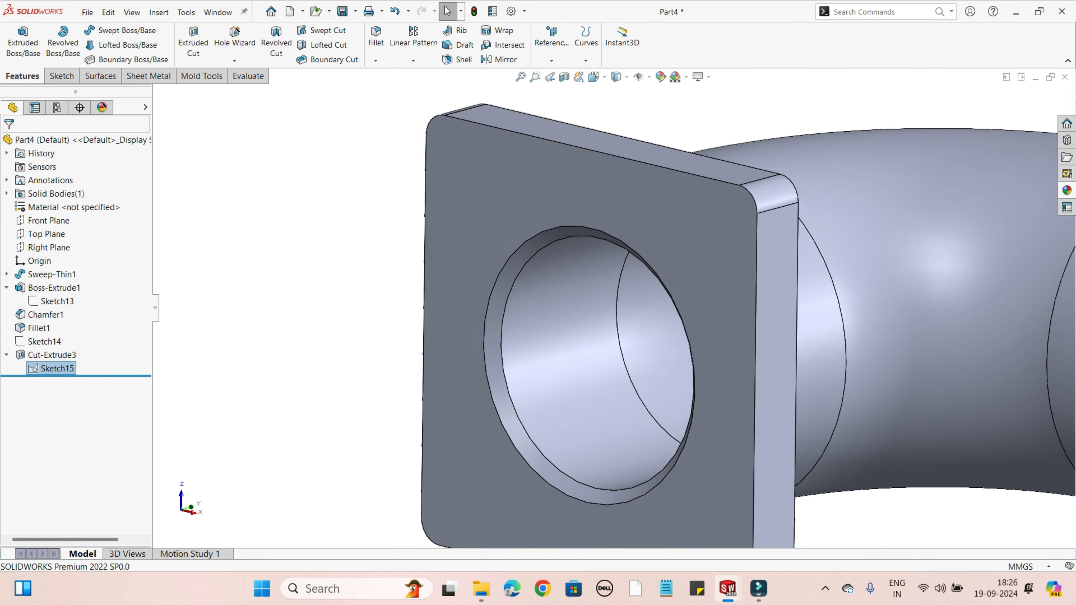
left_click(1026, 98)
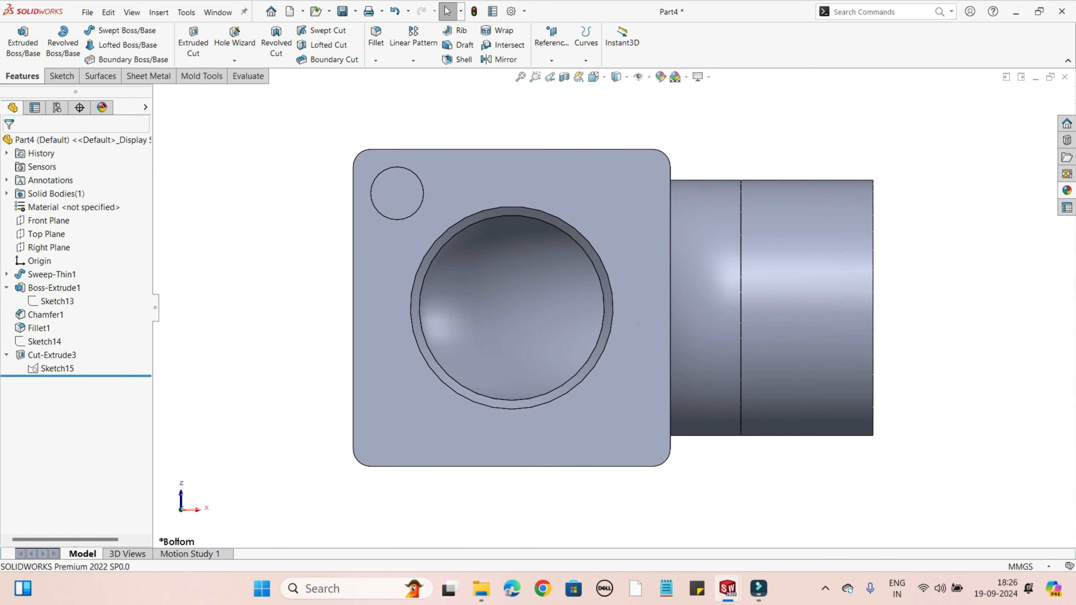
right_click(55, 368)
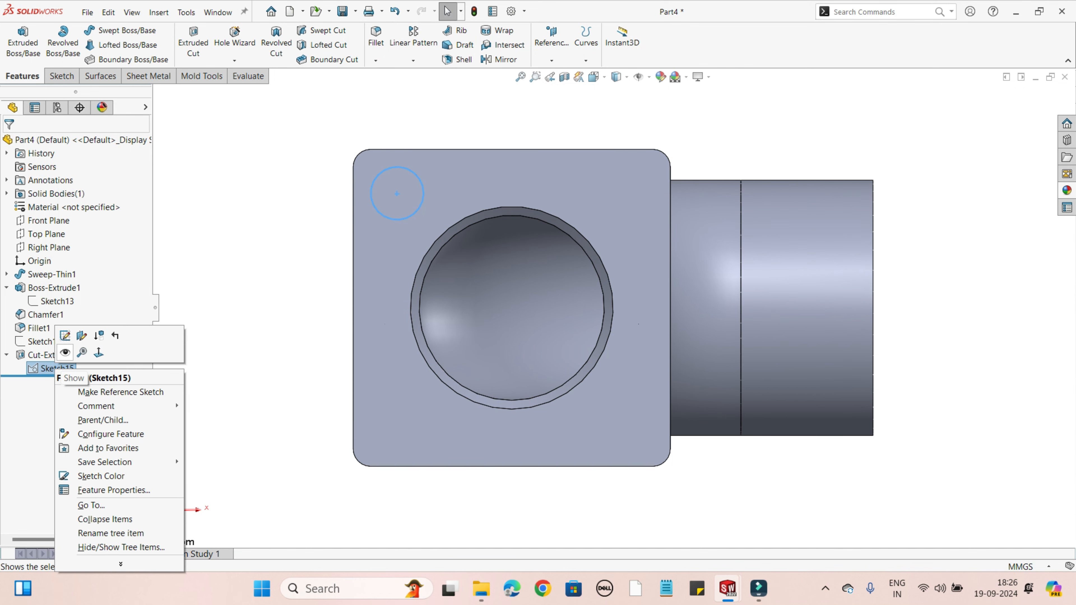
left_click(65, 352)
Step: Cut-extrude the 30 mm circle contour of the shown corner sketch through the flange using the Up To Next end condition
key("ctrl+7")
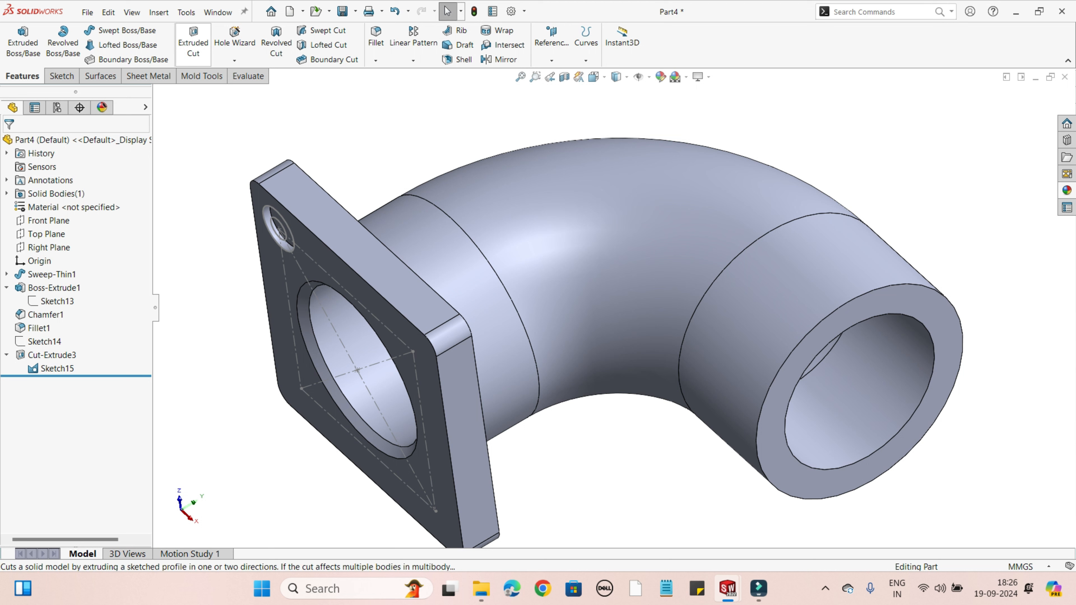
left_click(192, 42)
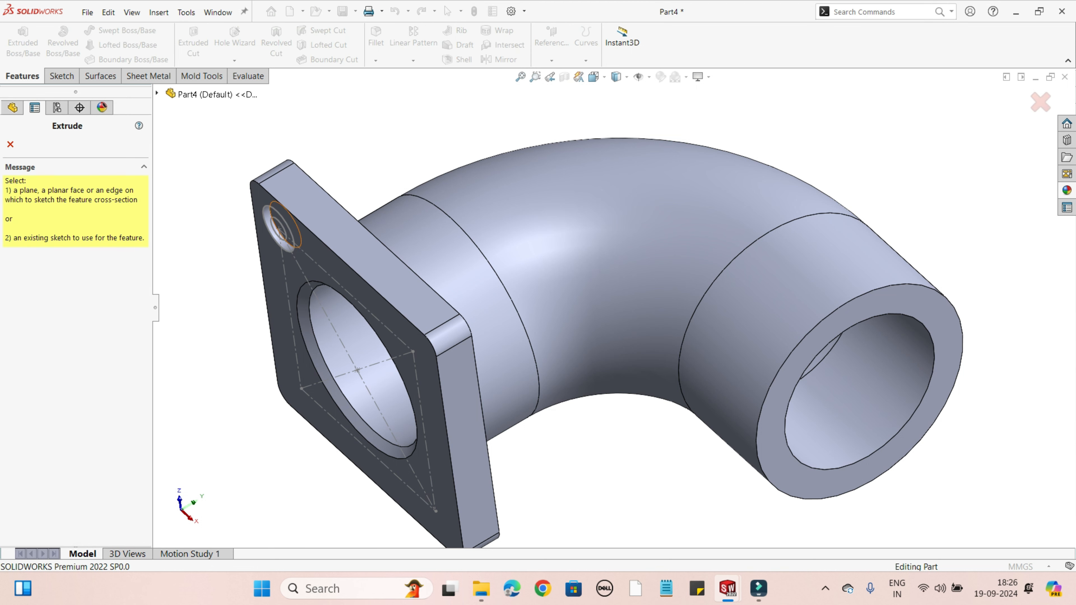
left_click(280, 231)
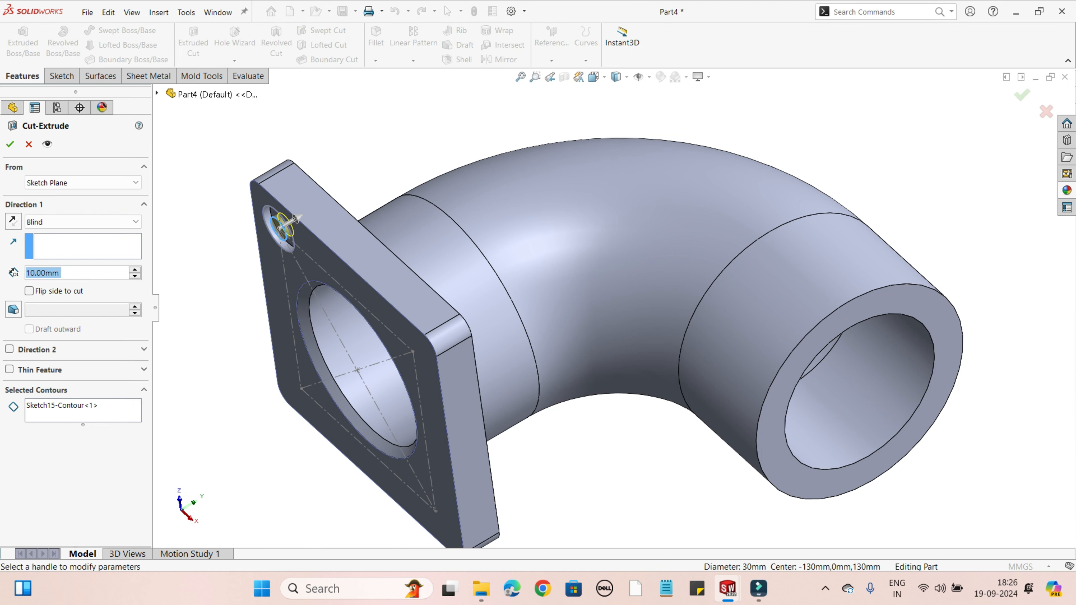
left_click(82, 222)
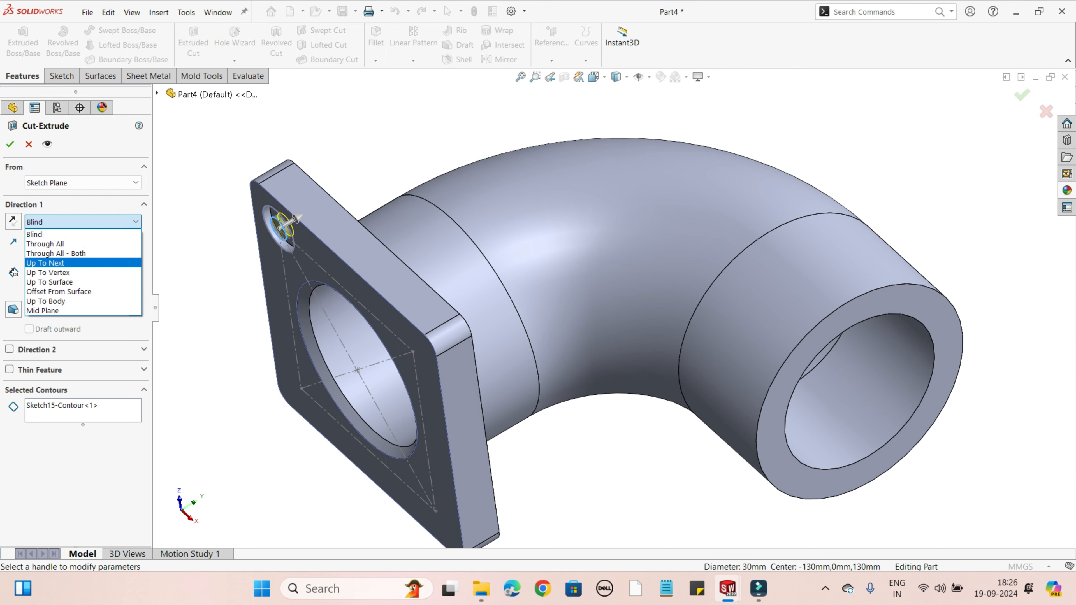
left_click(44, 263)
middle_click_drag(381, 237, 330, 252)
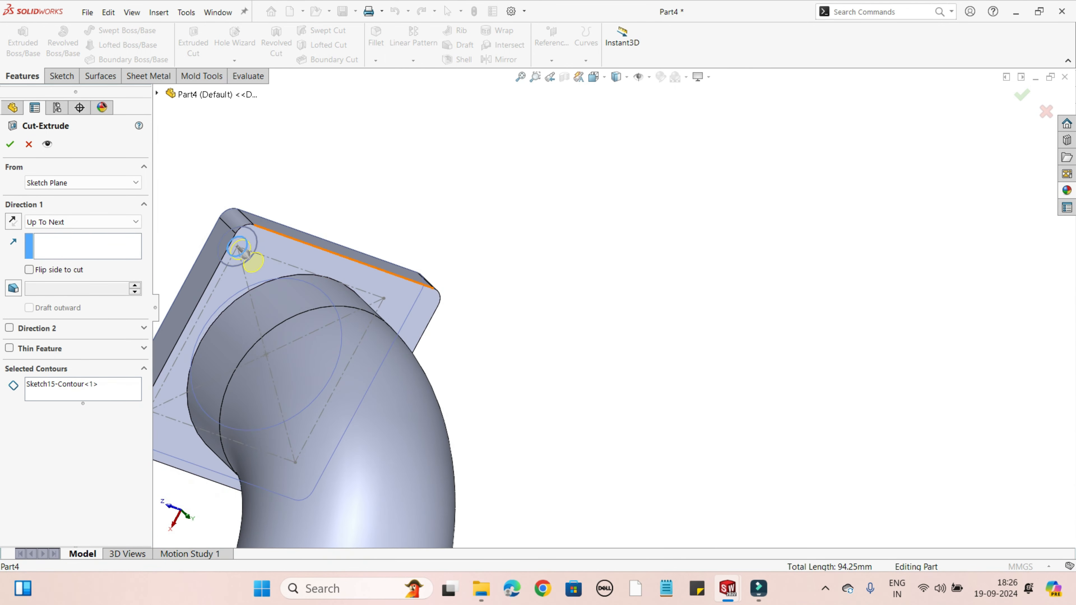
left_click(10, 144)
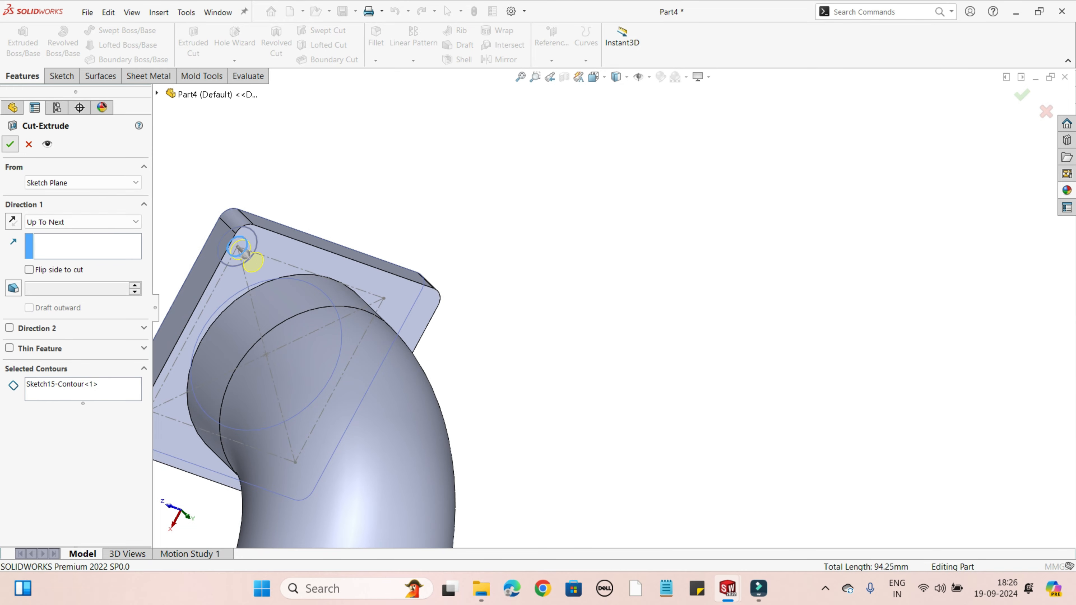
Step: Turn on the display of temporary axes so the flange bore's axis can serve as a pattern reference
scroll(610, 317, "up", 1)
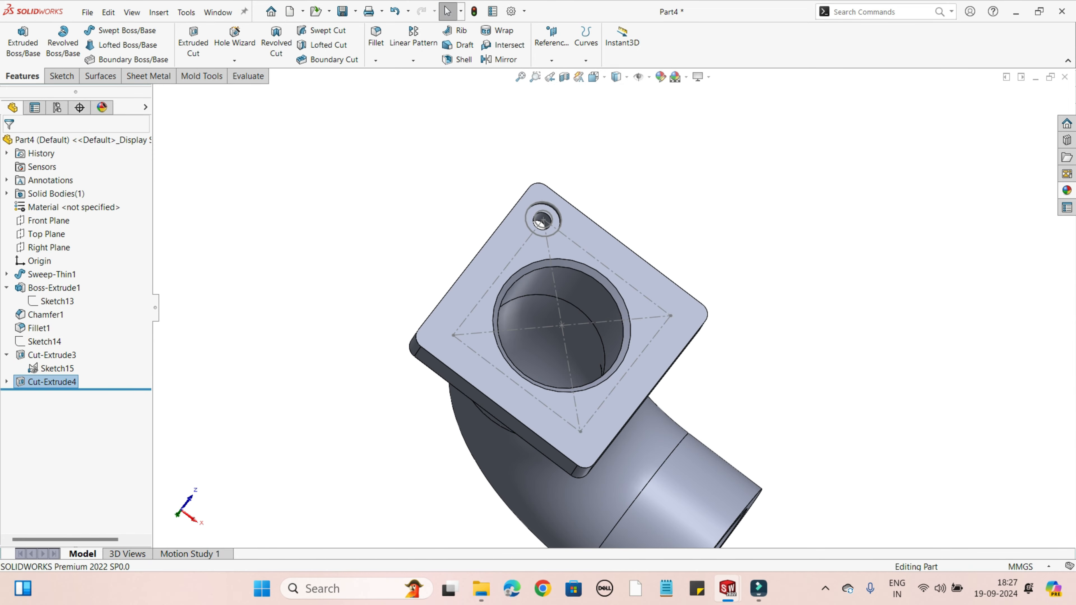
middle_click_drag(650, 413, 589, 417)
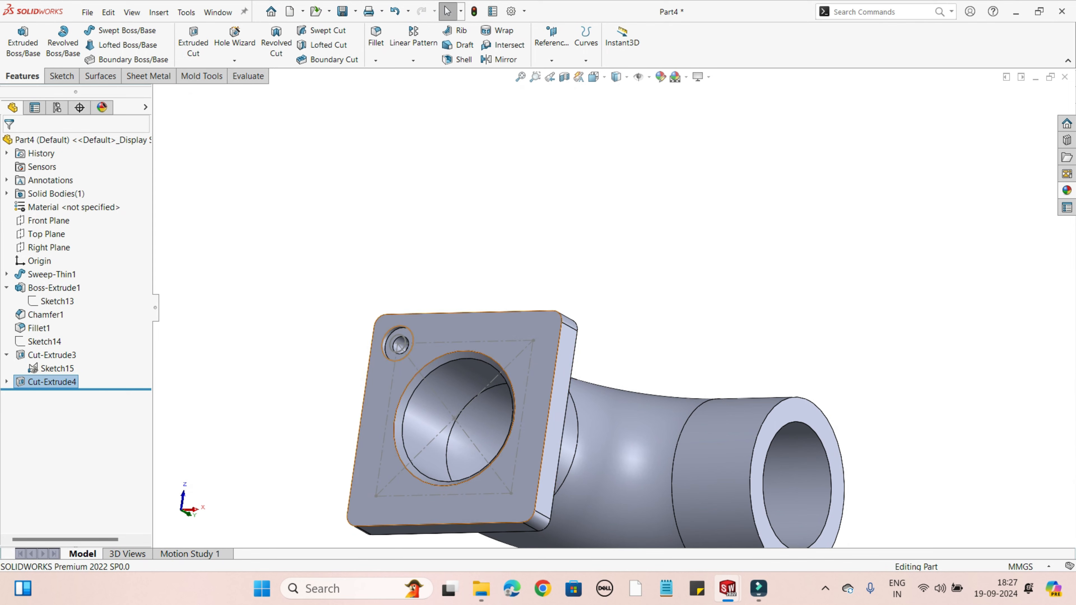
scroll(707, 457, "up", 1)
middle_click_drag(681, 456, 695, 392)
scroll(660, 403, "up", 3)
scroll(659, 403, "down", 3)
left_click(413, 60)
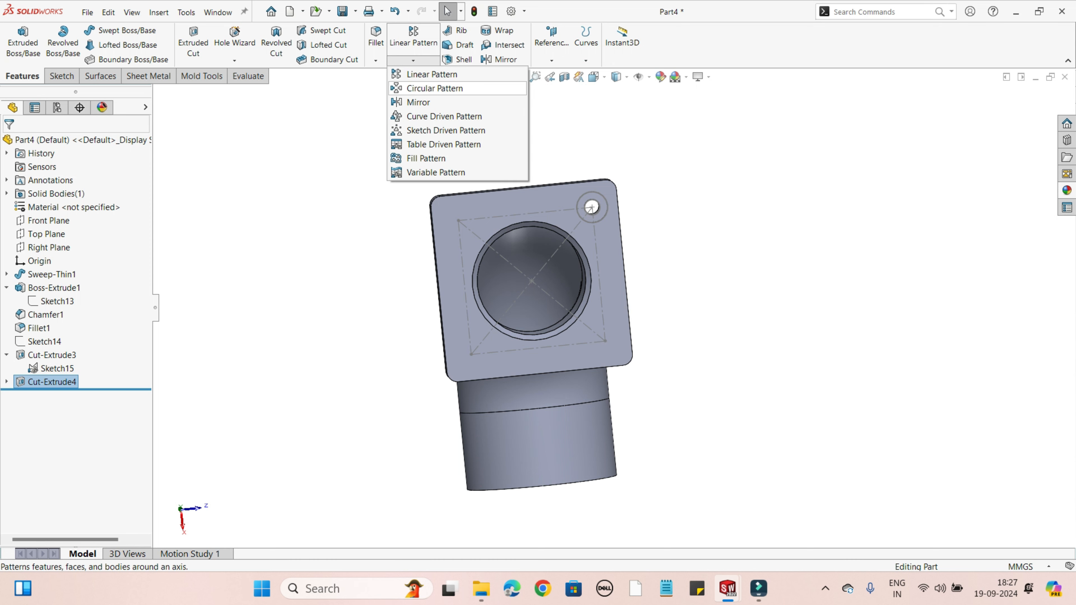
left_click(435, 88)
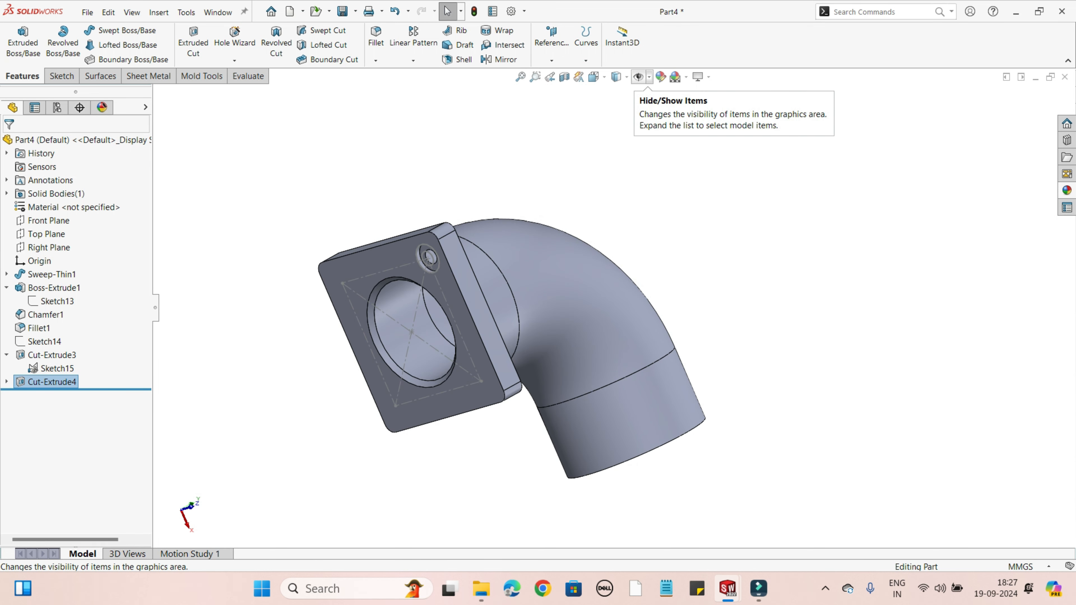
left_click(648, 77)
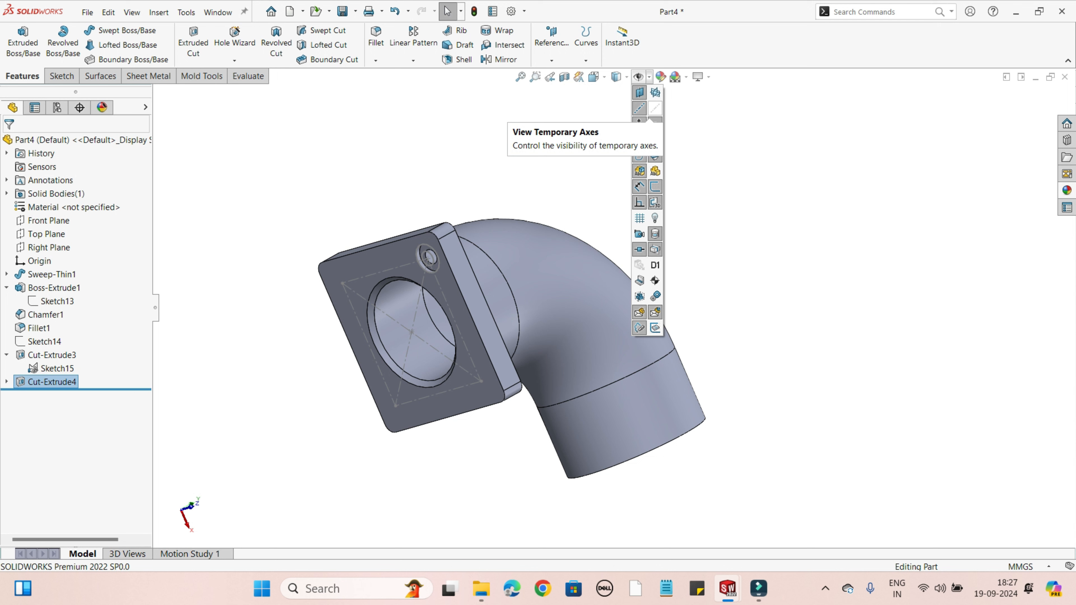
left_click(638, 123)
left_click(470, 339)
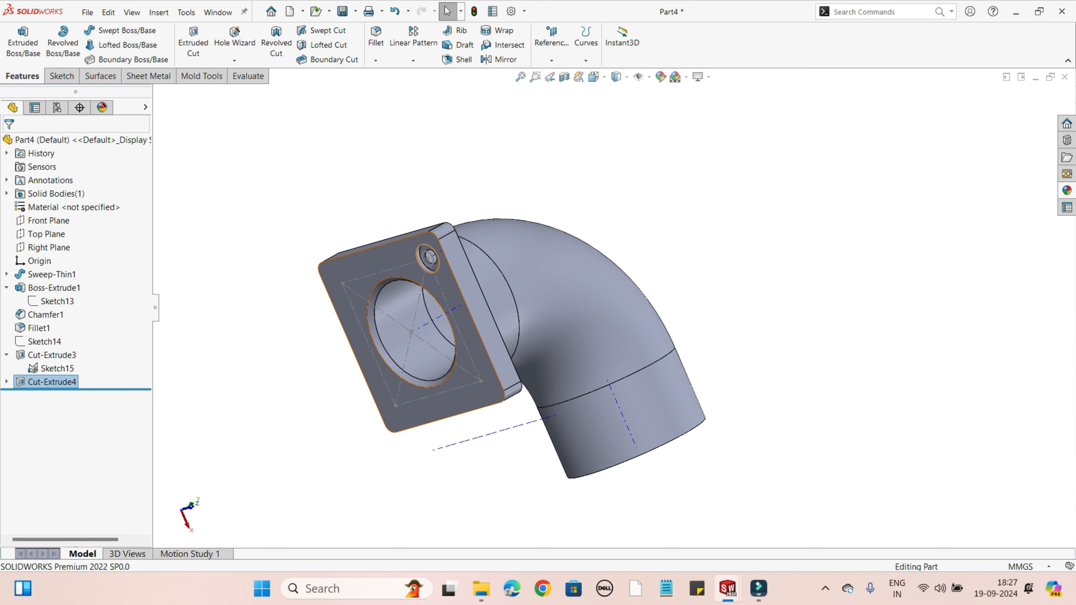
mouse_move(470, 339)
middle_mouse_down()
mouse_move(555, 331)
mouse_move(472, 324)
middle_mouse_up()
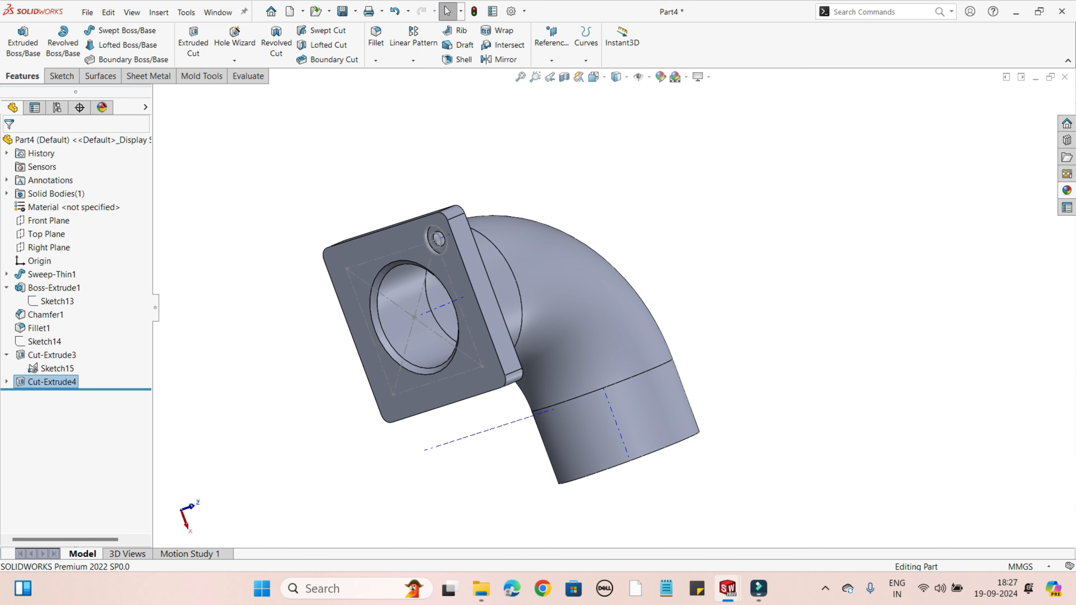
Step: Circular-pattern the 30 mm hole and 60 mm counterbore cuts around the flange bore's axis with 4 equally spaced instances over 360 degrees
left_click(413, 61)
left_click(427, 90)
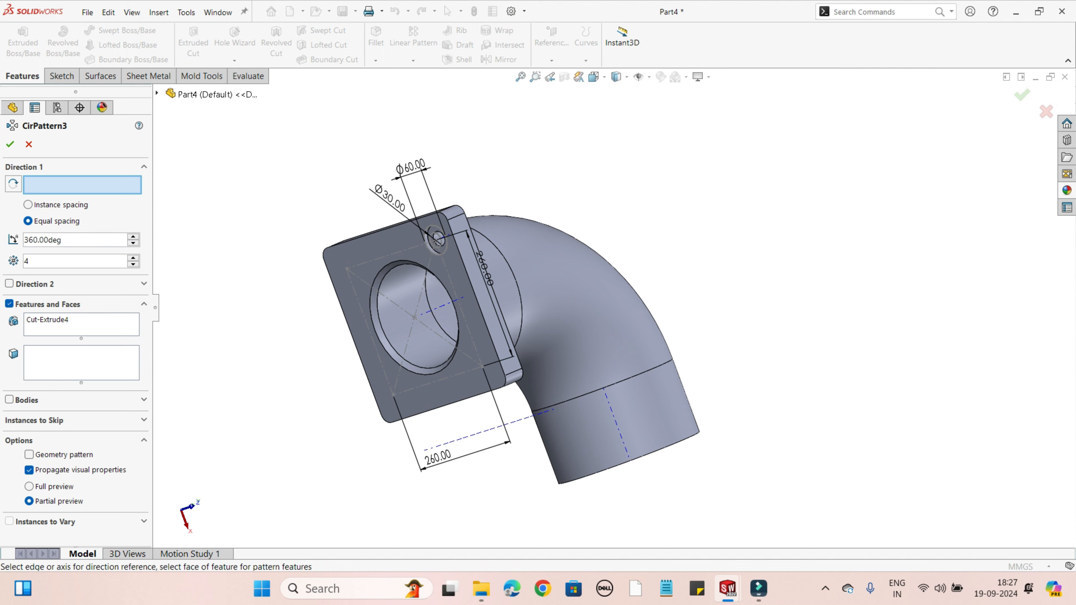
left_click(449, 303)
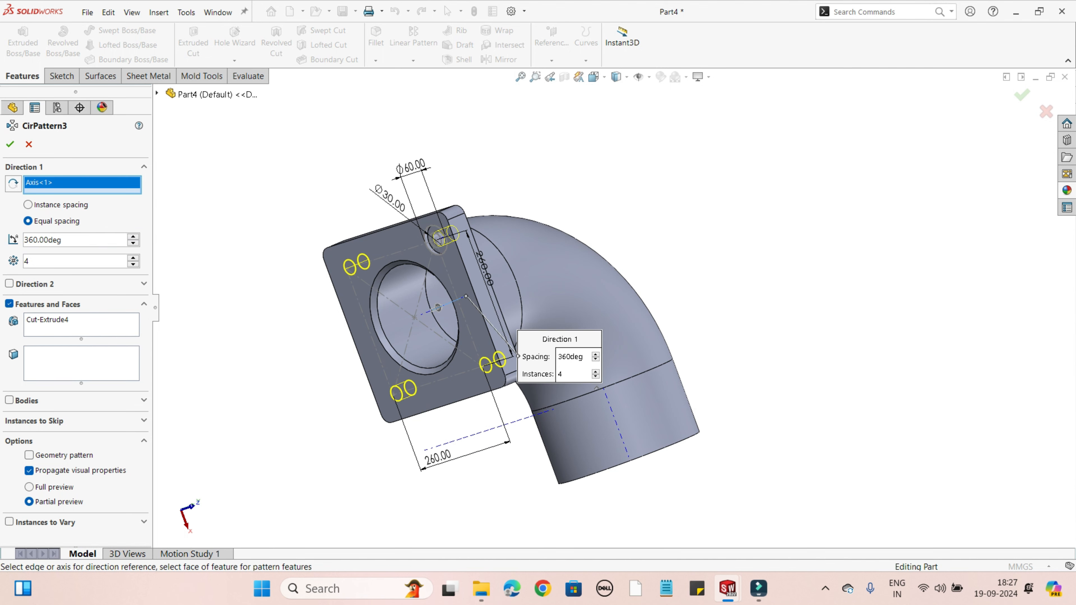
left_click(81, 328)
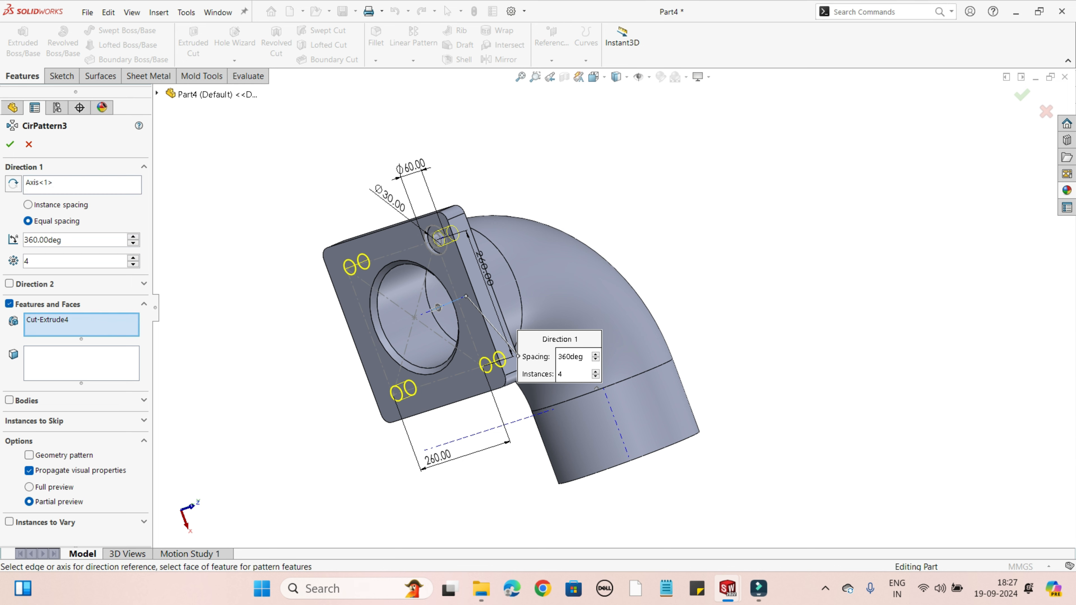
left_click(156, 93)
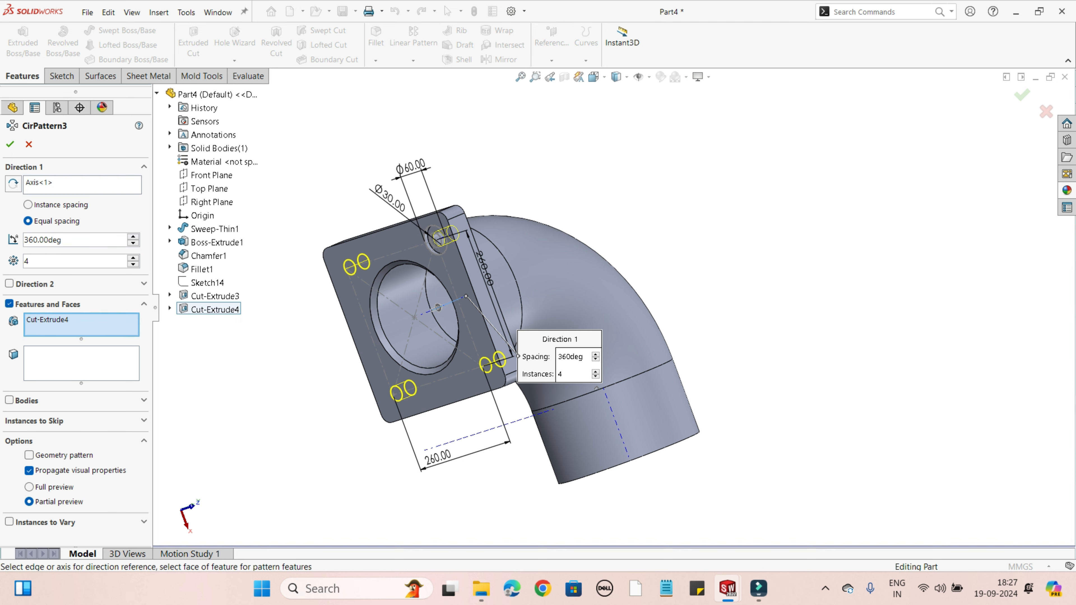
left_click(215, 296)
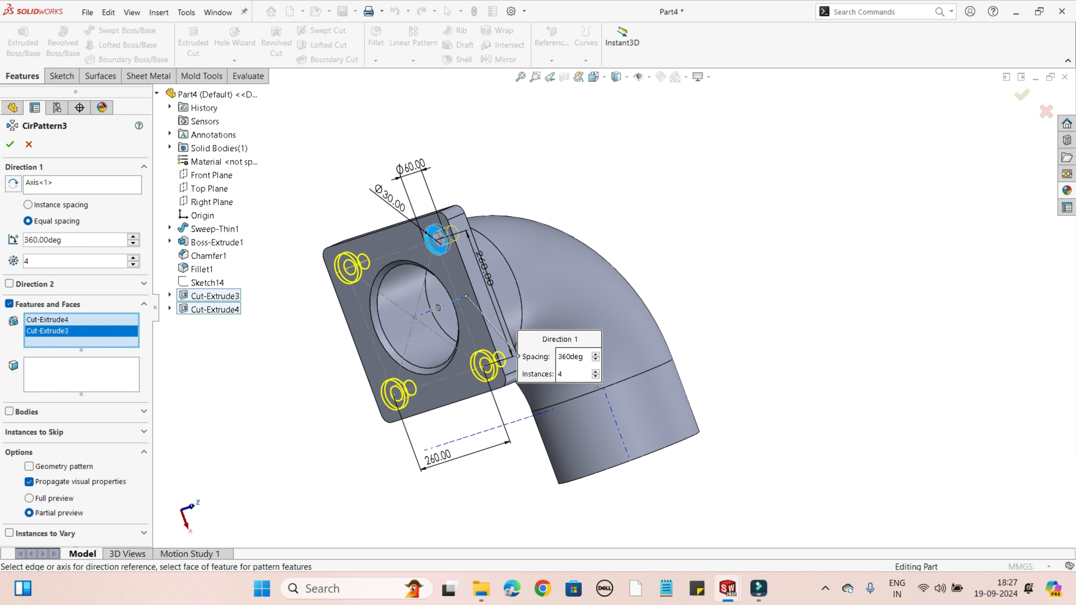
left_click(11, 145)
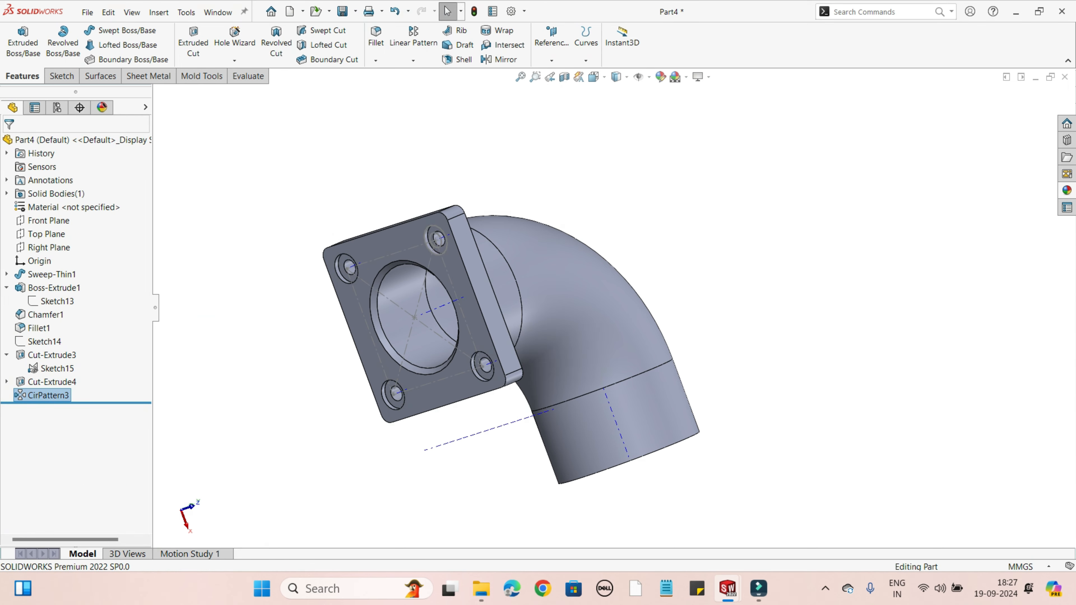
middle_click_drag(499, 356, 523, 291)
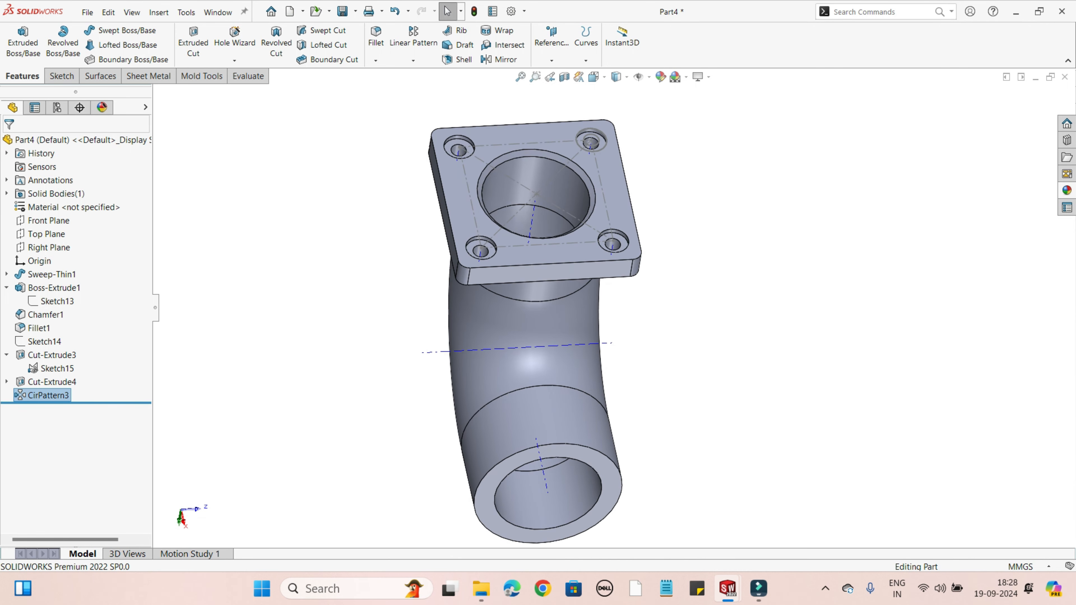
middle_click_drag(525, 390, 536, 314)
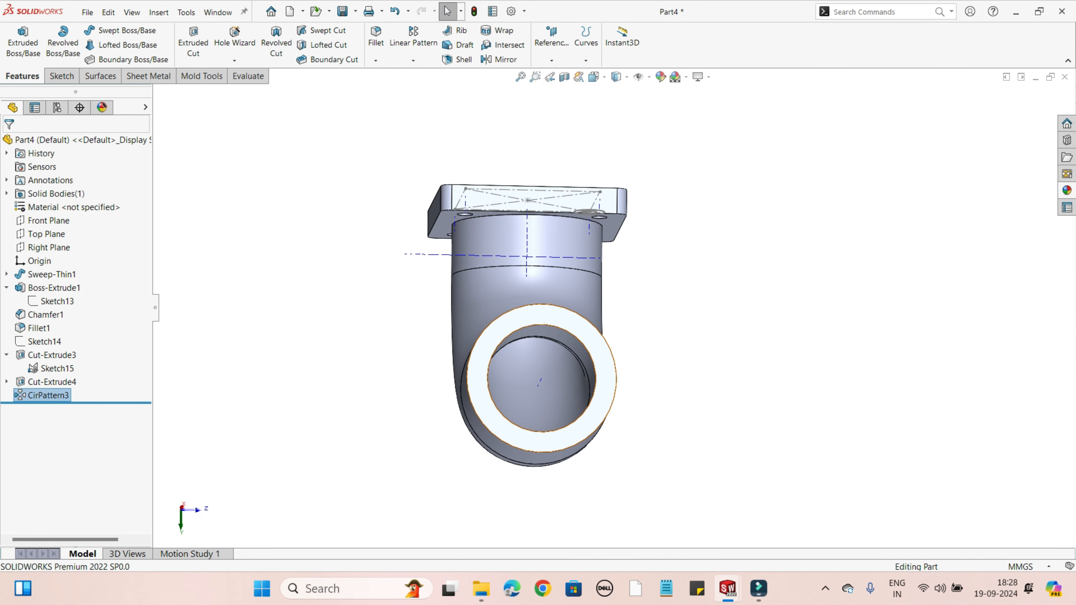
middle_click_drag(609, 364, 551, 339)
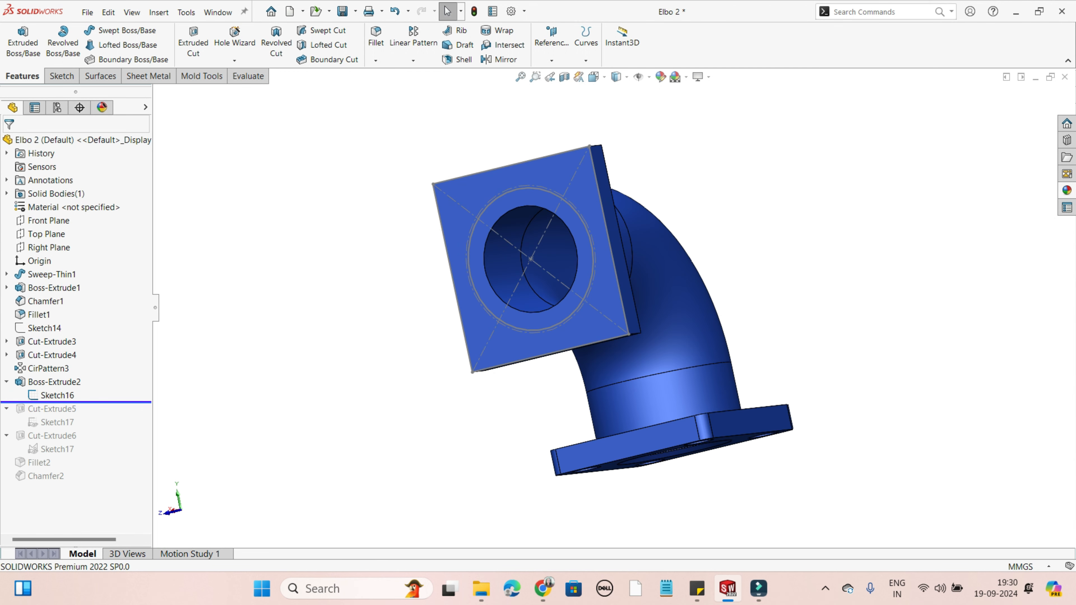
Step: Roll the feature history forward past Cut-Extrude5 and Cut-Extrude6 to restore the second flange's counterbored holes
left_click_drag(77, 402, 76, 429)
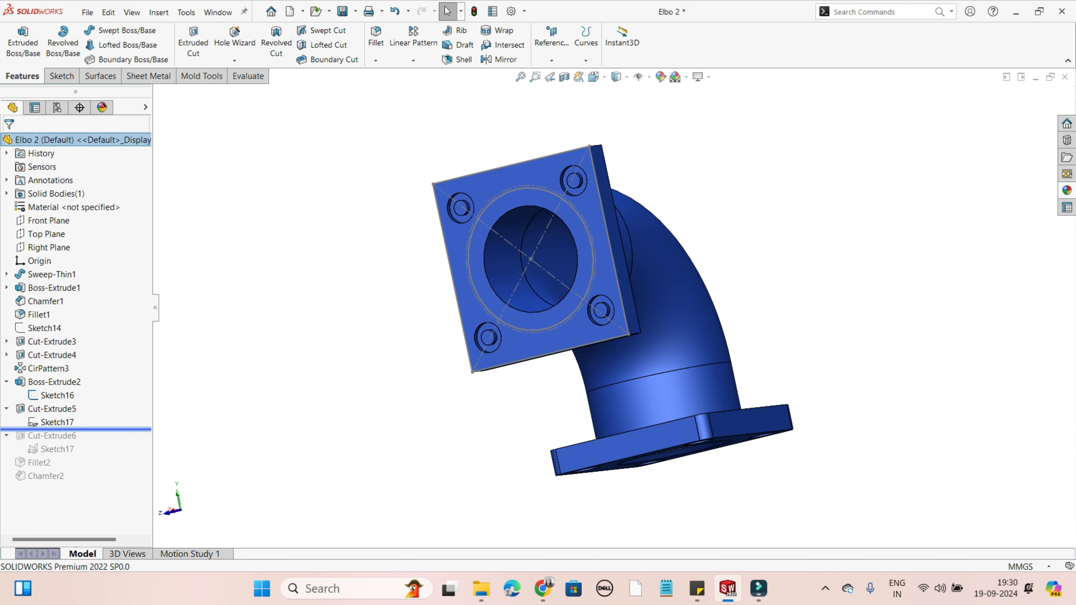
left_click_drag(76, 429, 76, 443)
key("Return")
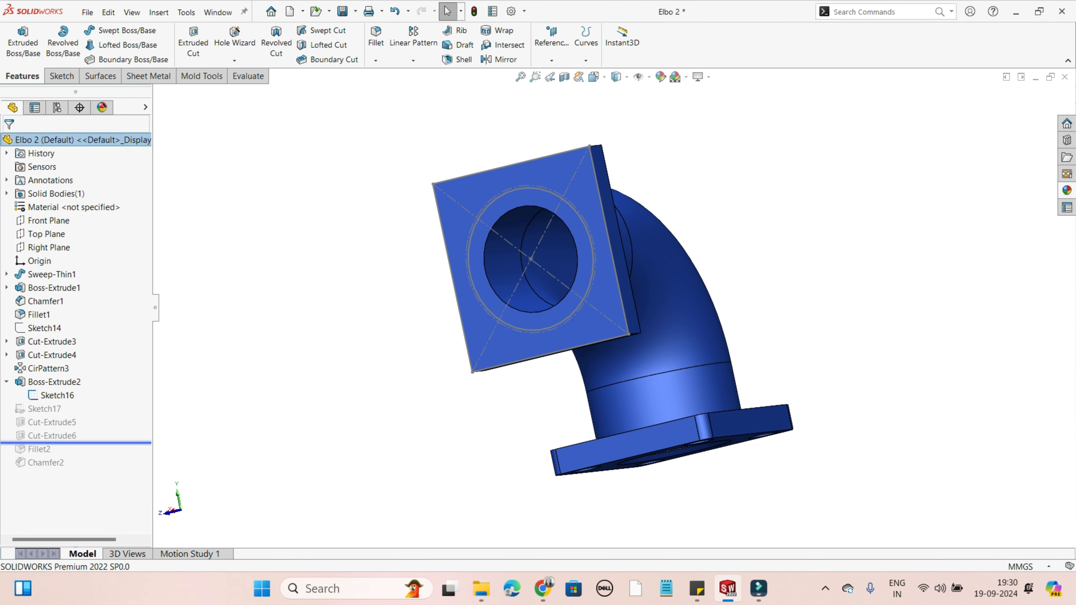
middle_click_drag(529, 262, 602, 279)
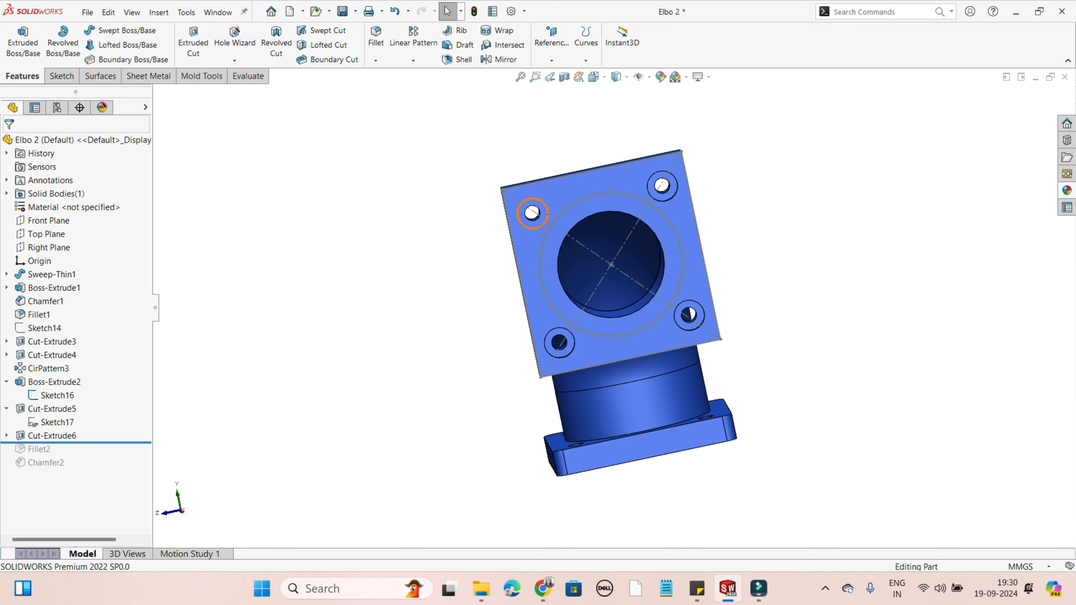
scroll(526, 206, "down", 8)
middle_click_drag(526, 208, 557, 229)
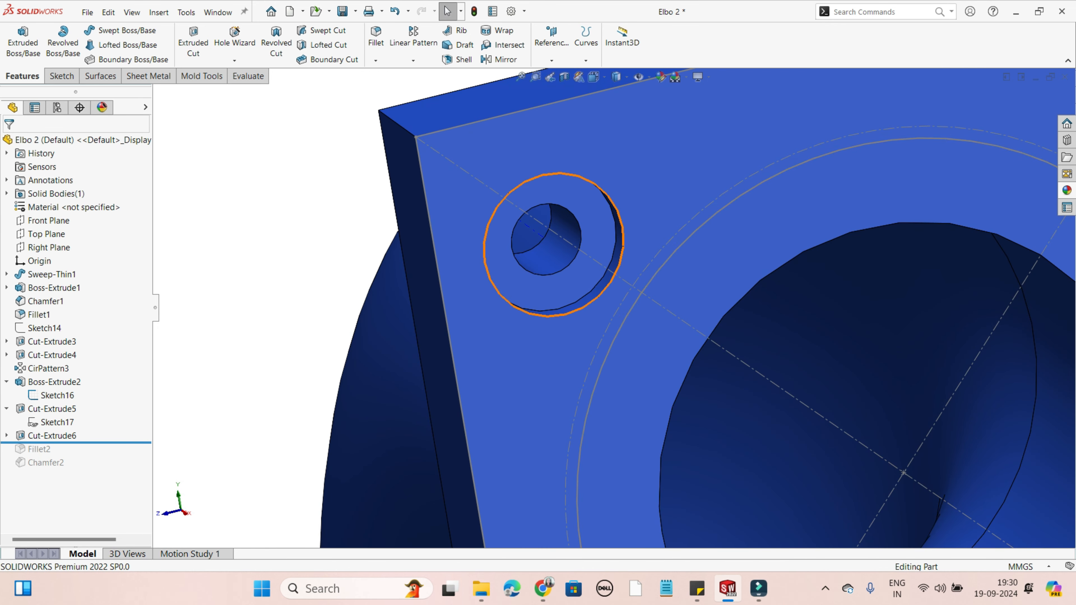
scroll(606, 299, "up", 3)
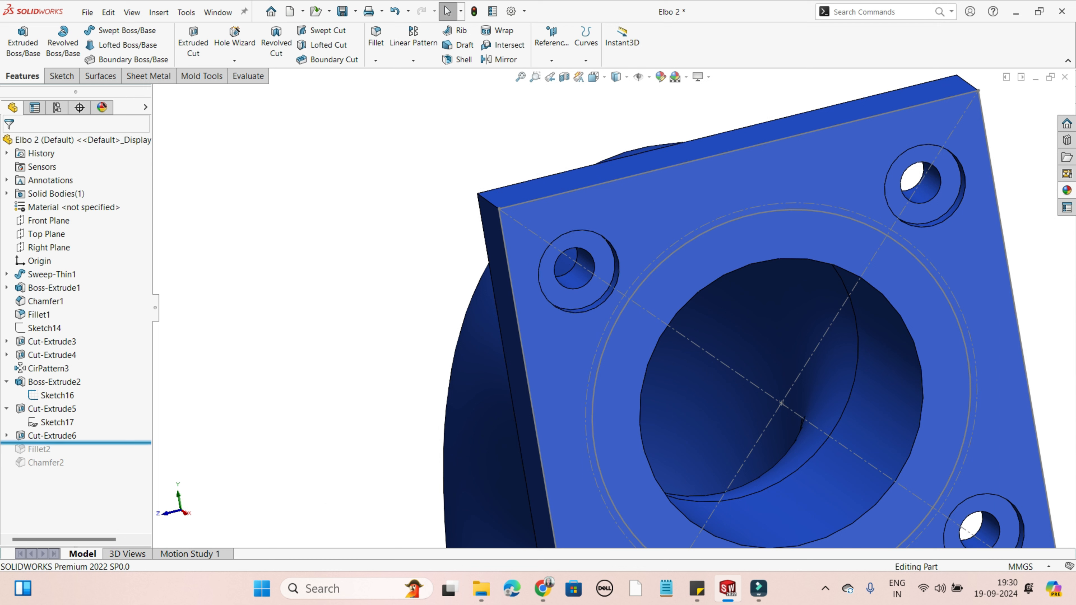
Step: Roll the feature history forward past Fillet2 and Chamfer2 to restore the second flange's rounded corners and bore chamfer
left_click_drag(81, 442, 80, 469)
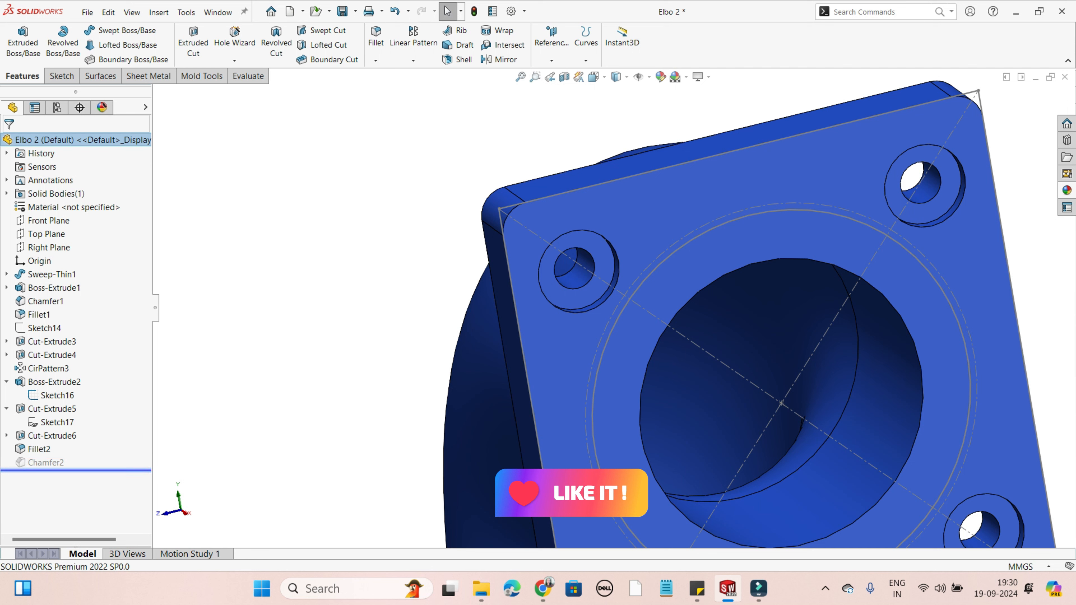
scroll(614, 308, "up", 3)
middle_click_drag(843, 327, 720, 318)
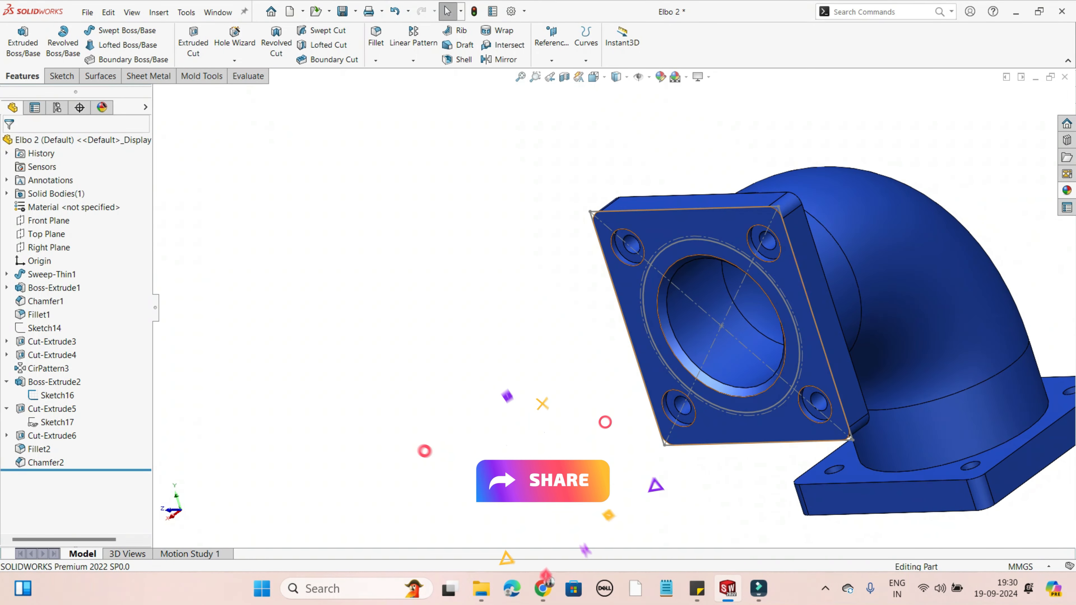
left_click(824, 589)
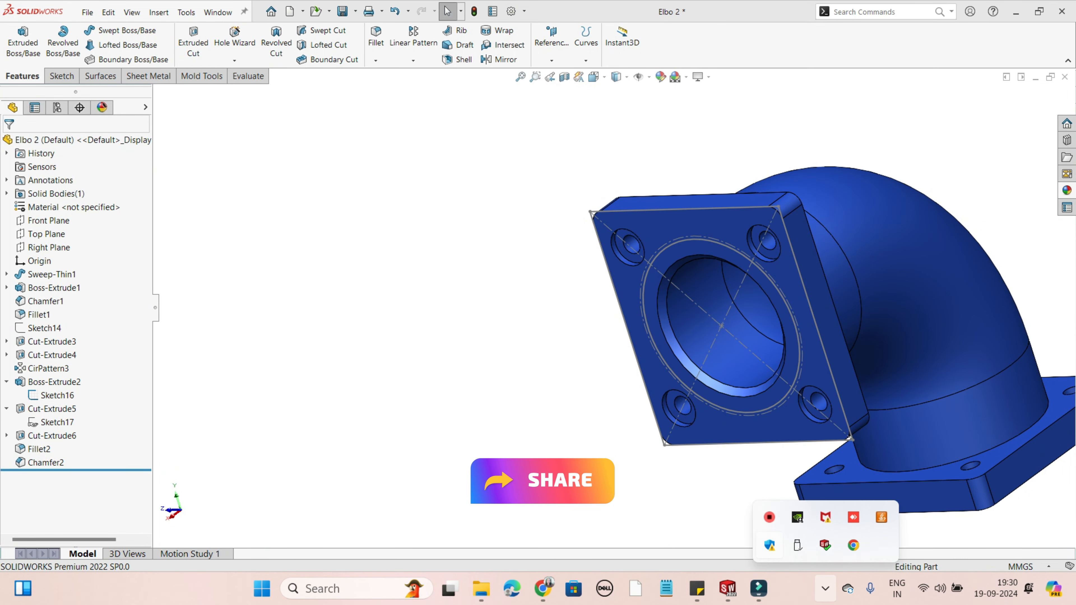
right_click(768, 517)
left_click(810, 547)
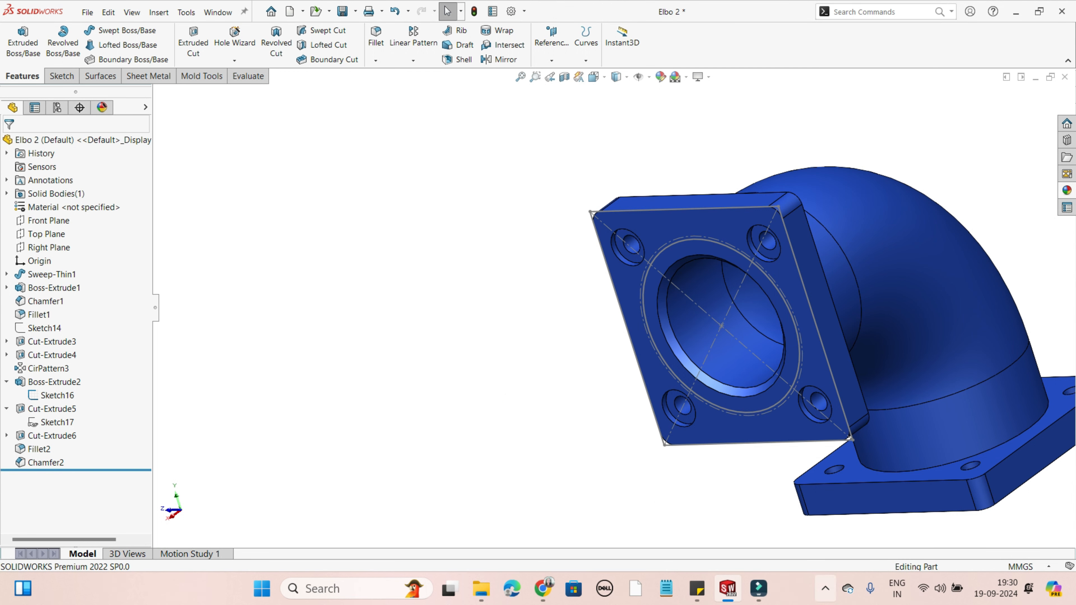
left_click(825, 589)
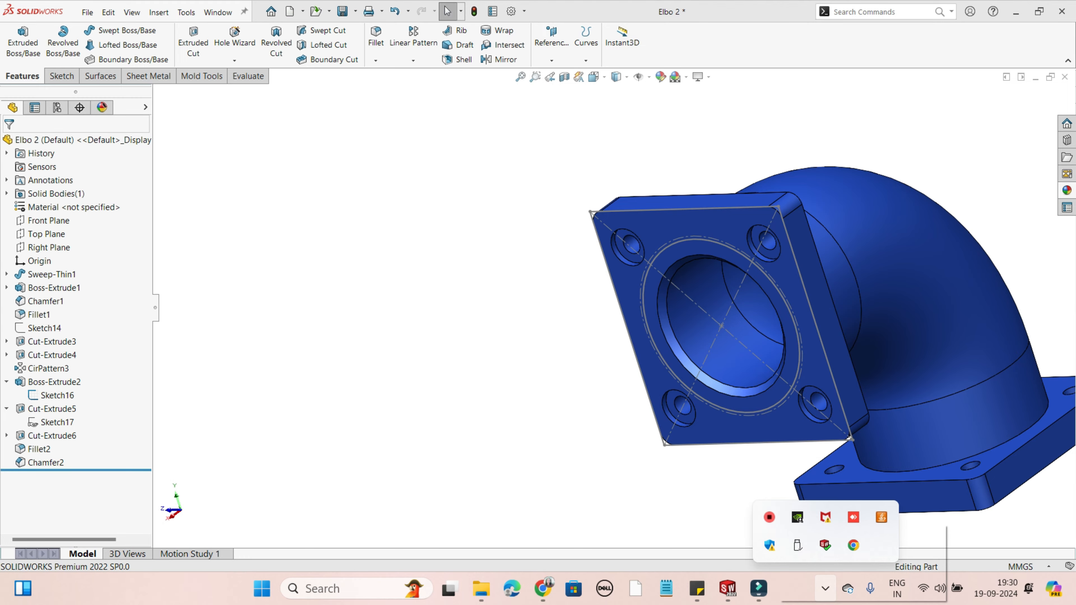
right_click(797, 517)
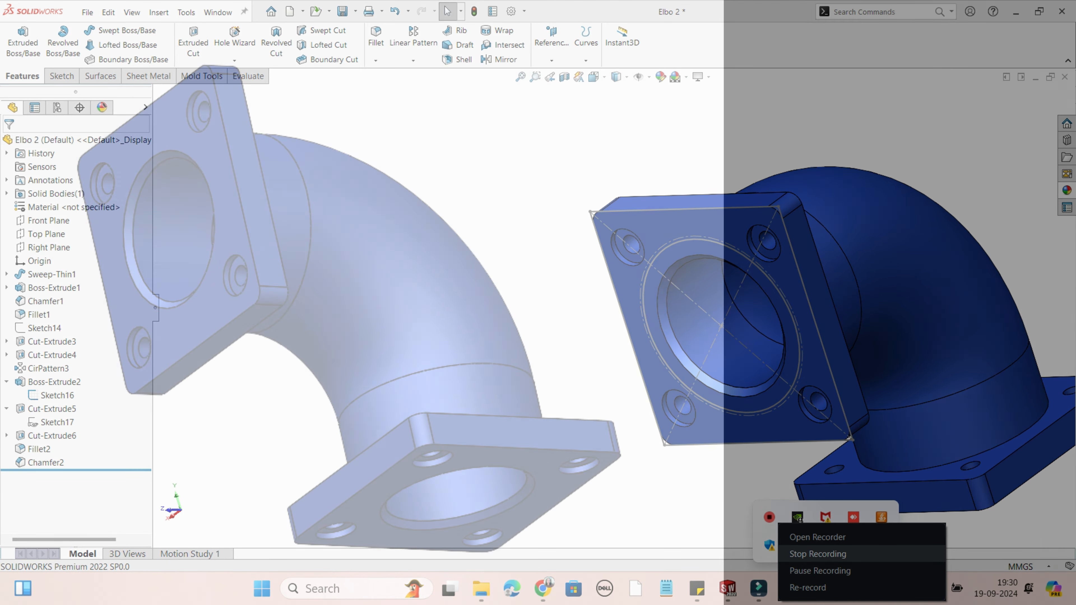